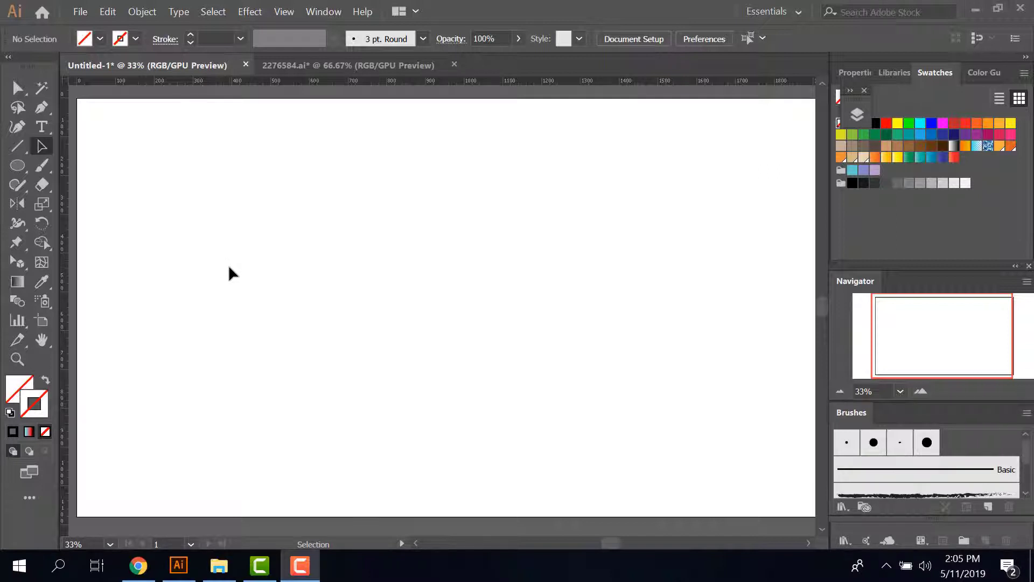
Open the symbolism tools flyout twice and close it without changing tools
left_click(52, 309)
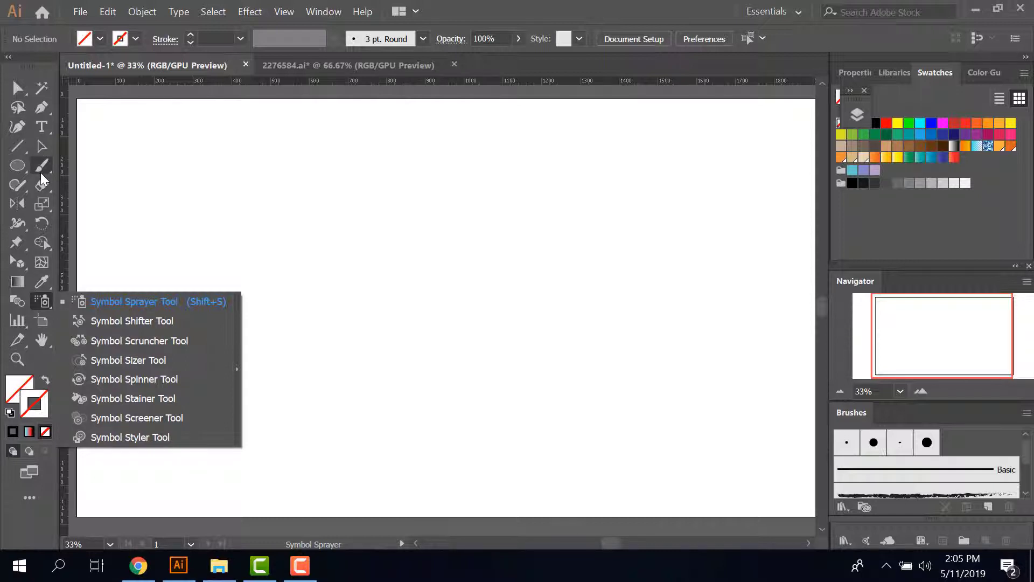
left_click(43, 146)
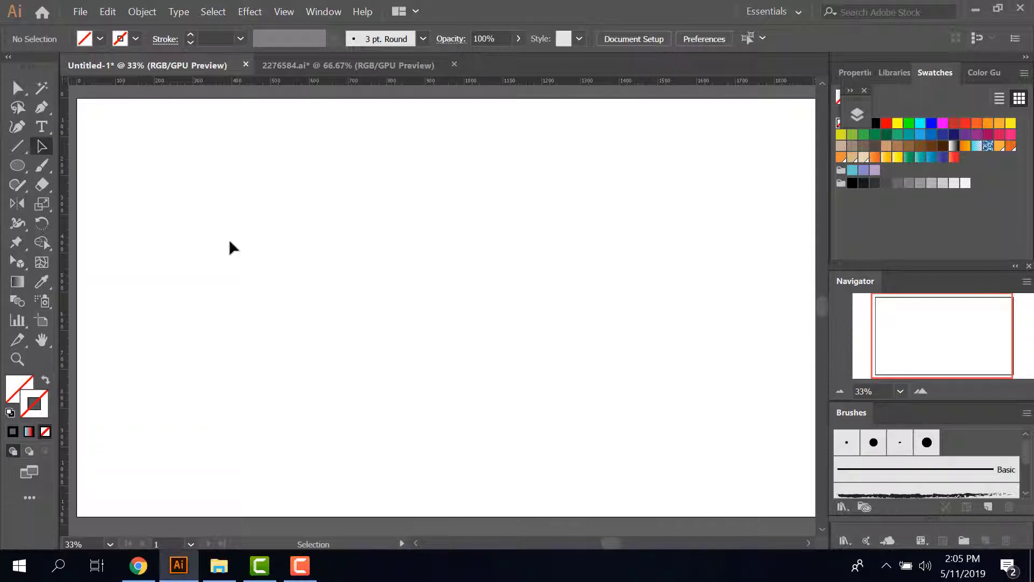
left_click(52, 307)
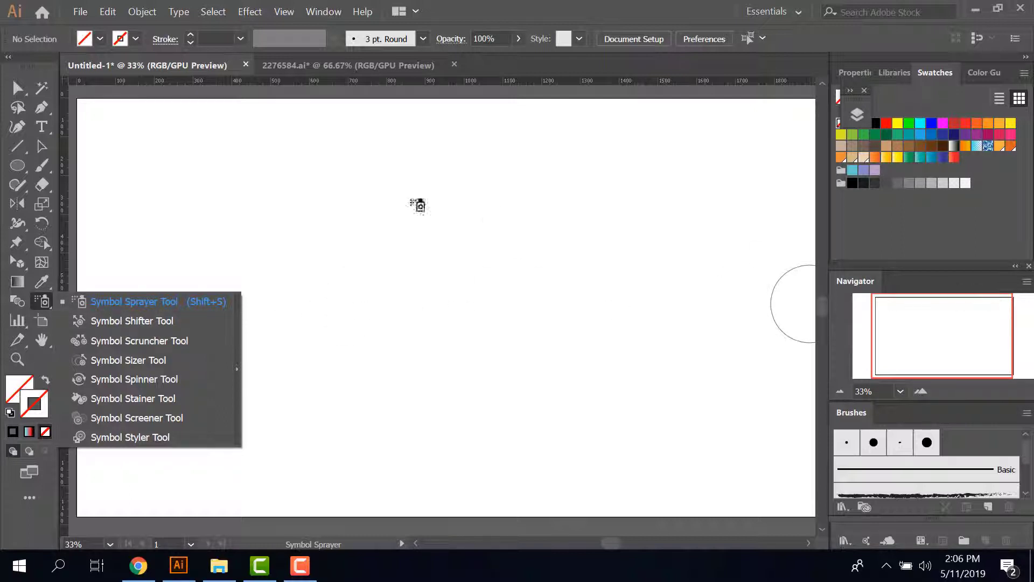
left_click(40, 143)
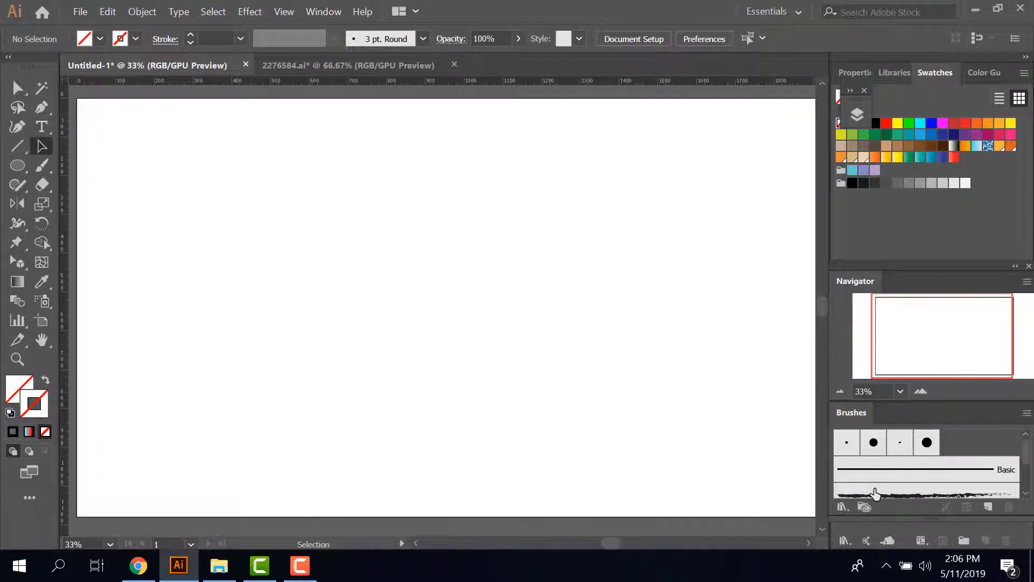
Look through the Properties, Libraries, Swatches and Color Guide panels, ending on Properties
left_click(859, 74)
left_click(891, 74)
left_click(946, 73)
left_click(984, 72)
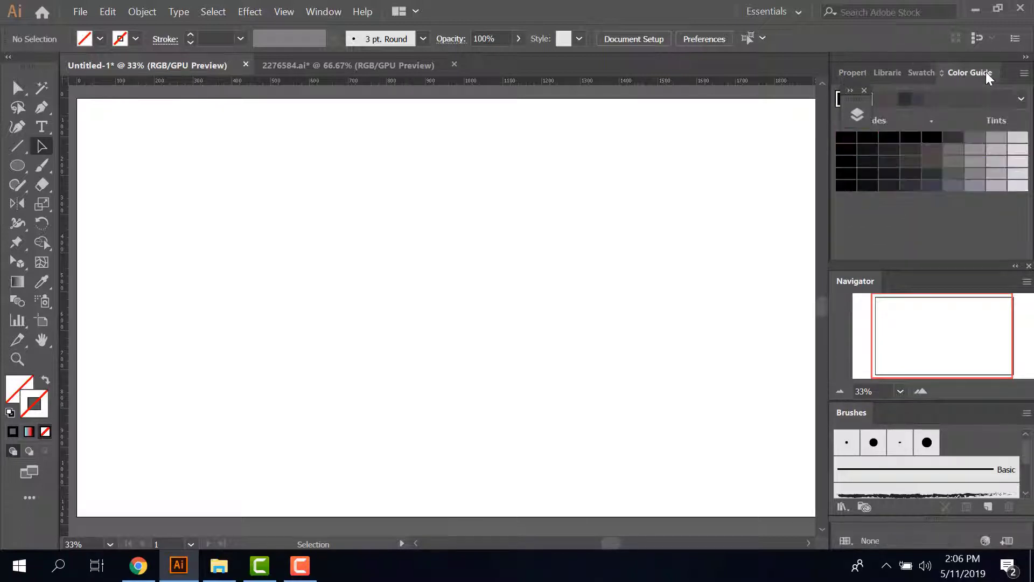
left_click(883, 72)
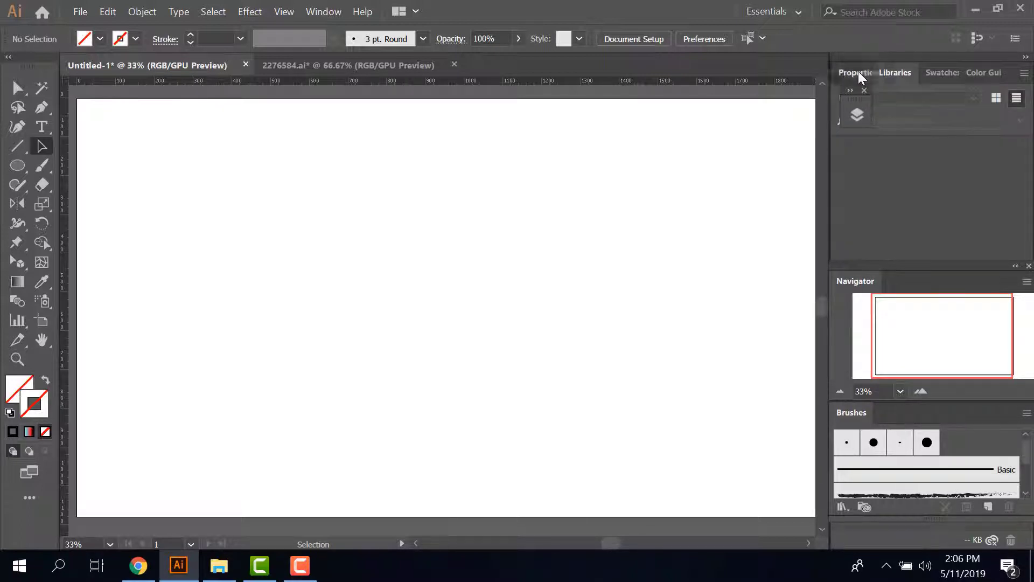
Show the Symbols panel from the Window menu and nudge it into place
left_click(325, 7)
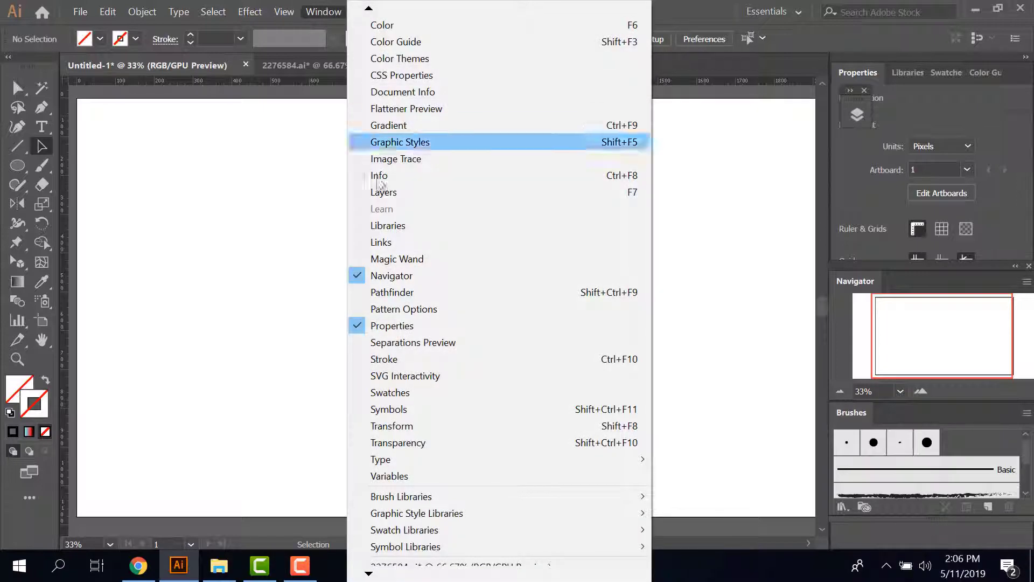
left_click(394, 409)
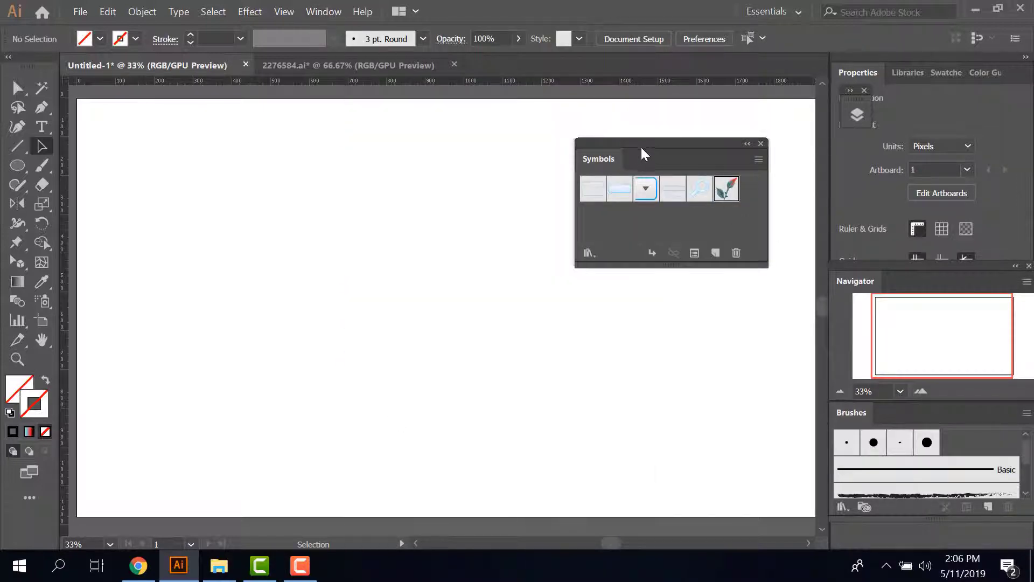
left_click_drag(642, 147, 660, 134)
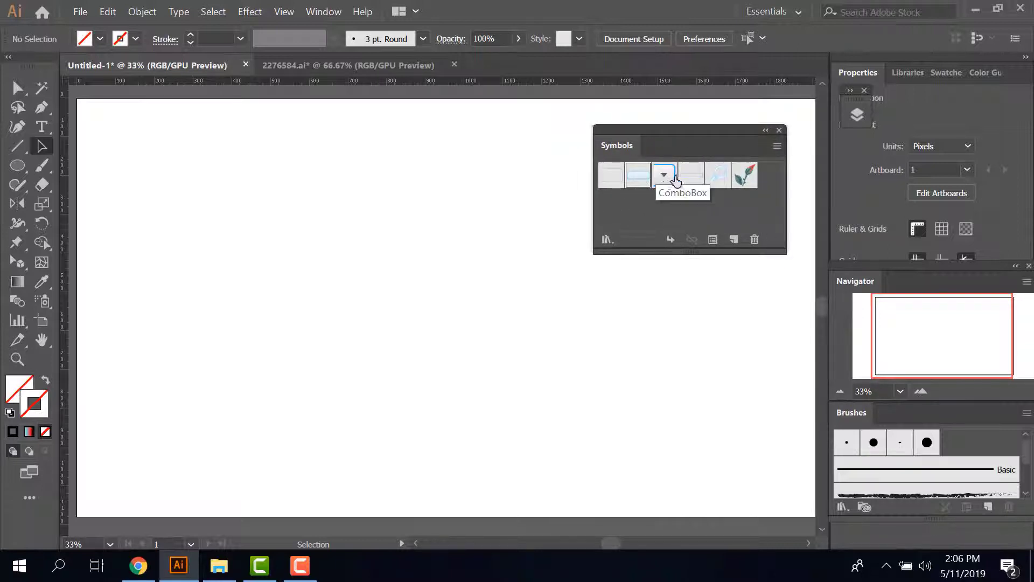
Try a few swatches in the Symbols panel, then settle on the rose symbol
left_click(743, 180)
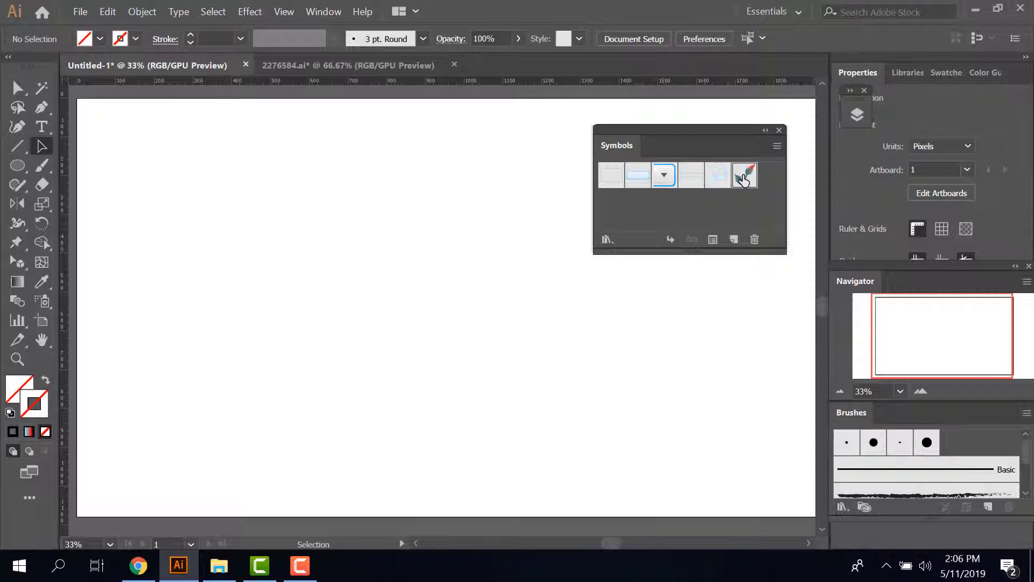
left_click(691, 177)
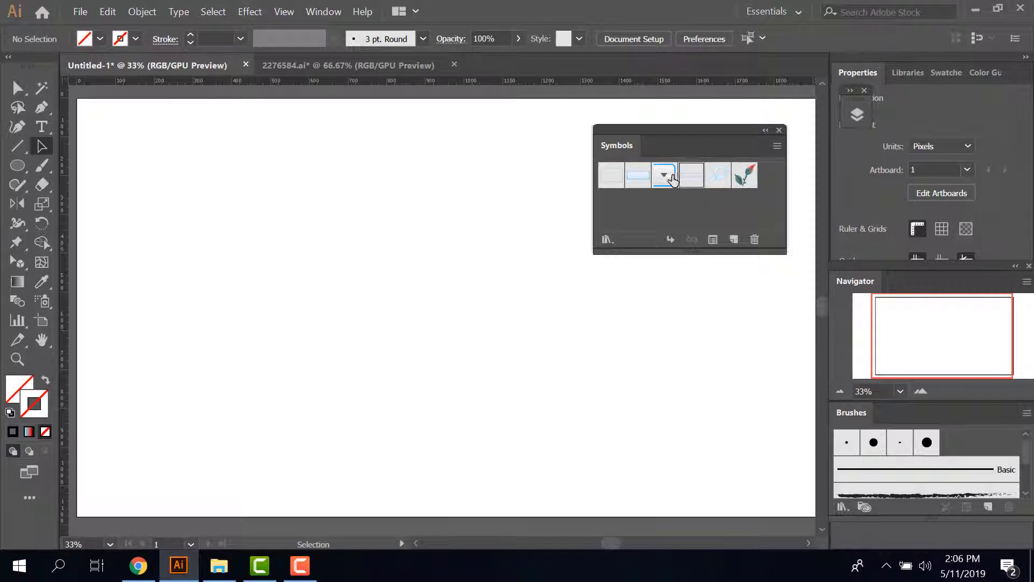
left_click(612, 175)
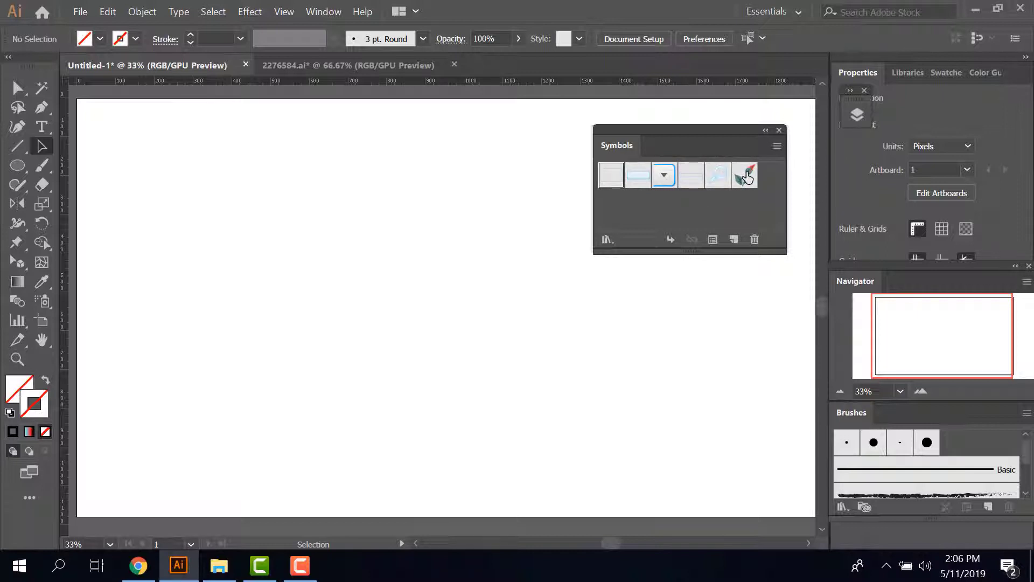
left_click(747, 177)
left_click(607, 239)
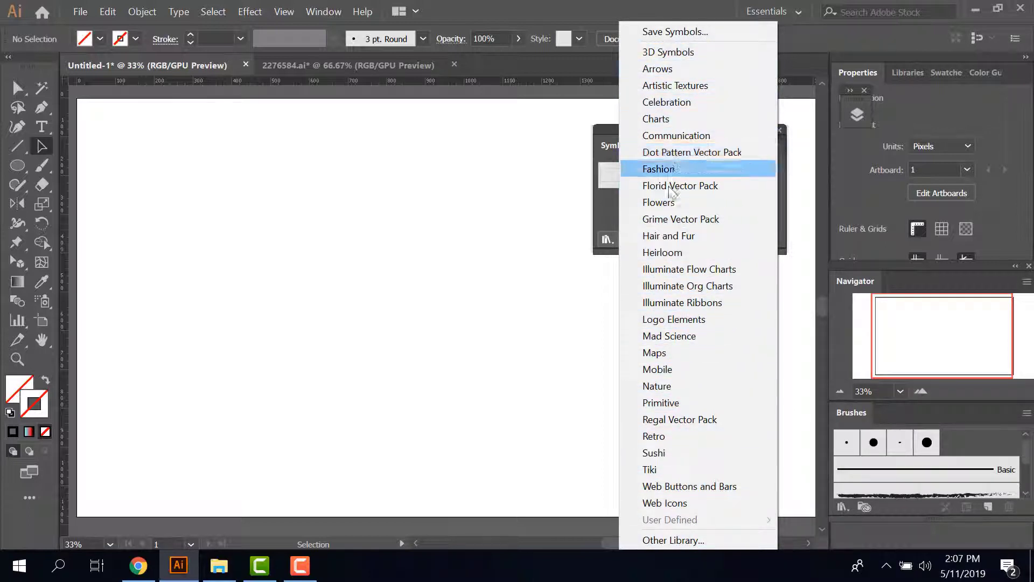
left_click(665, 202)
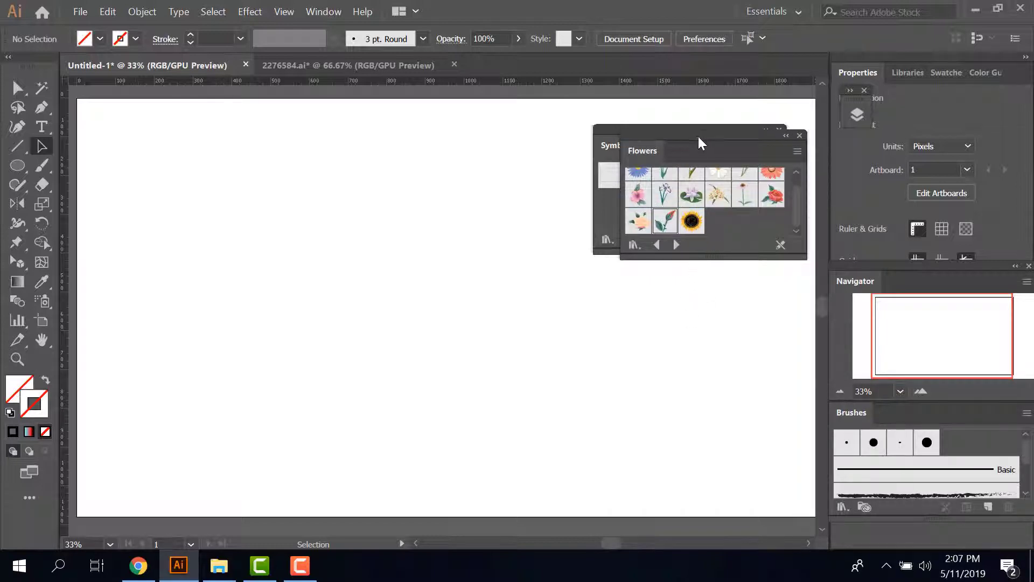
left_click_drag(698, 137, 651, 207)
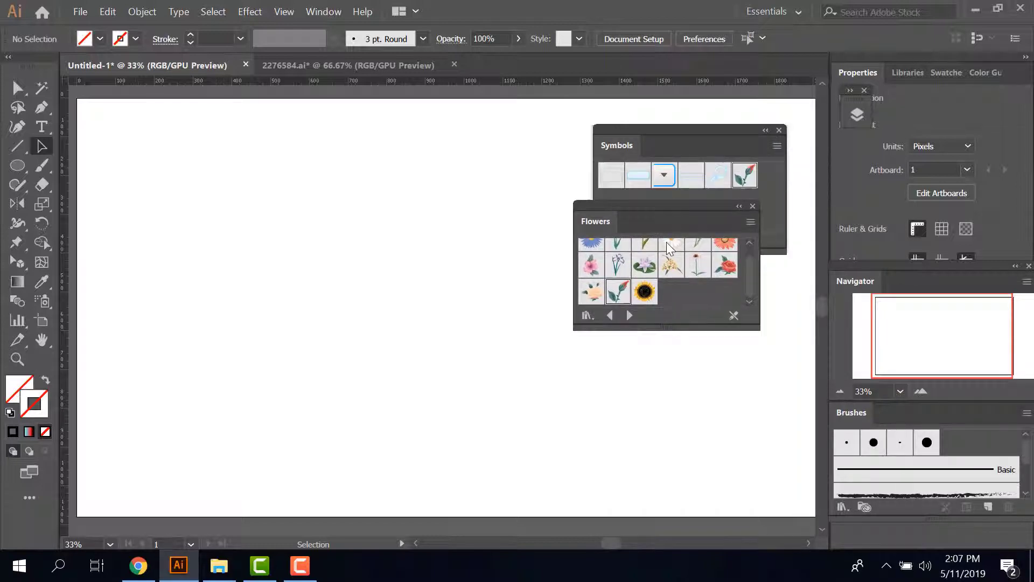
left_click(629, 316)
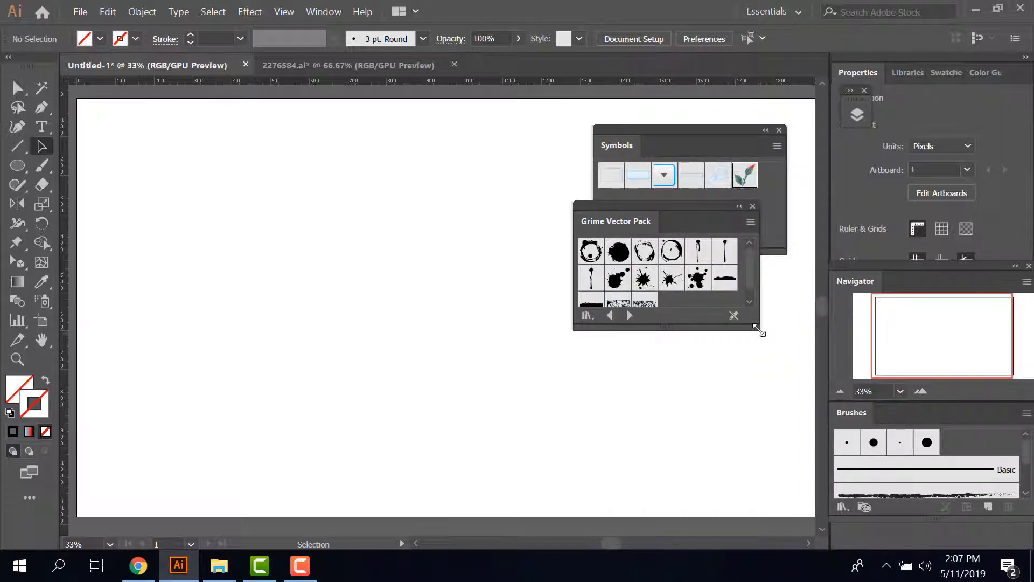
mouse_move(760, 329)
left_mouse_down()
mouse_move(788, 474)
mouse_move(796, 372)
left_mouse_up()
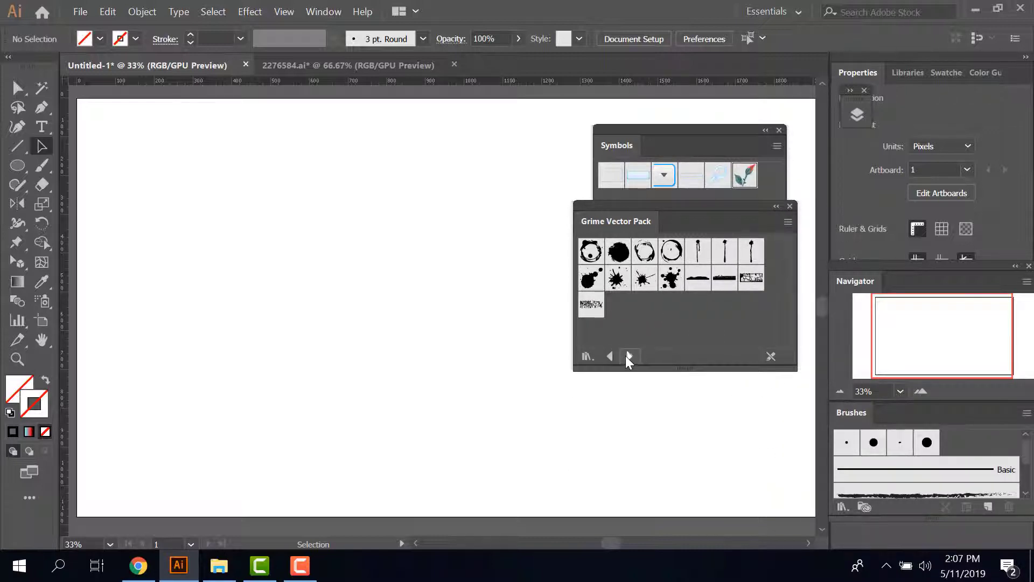
left_click(627, 356)
left_click(628, 356)
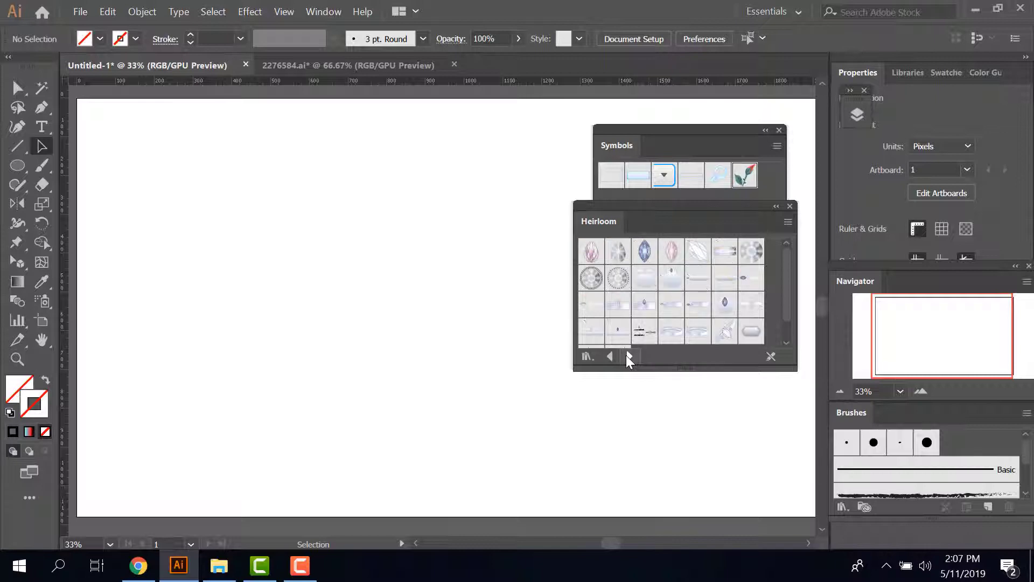
left_click(629, 356)
left_click(628, 356)
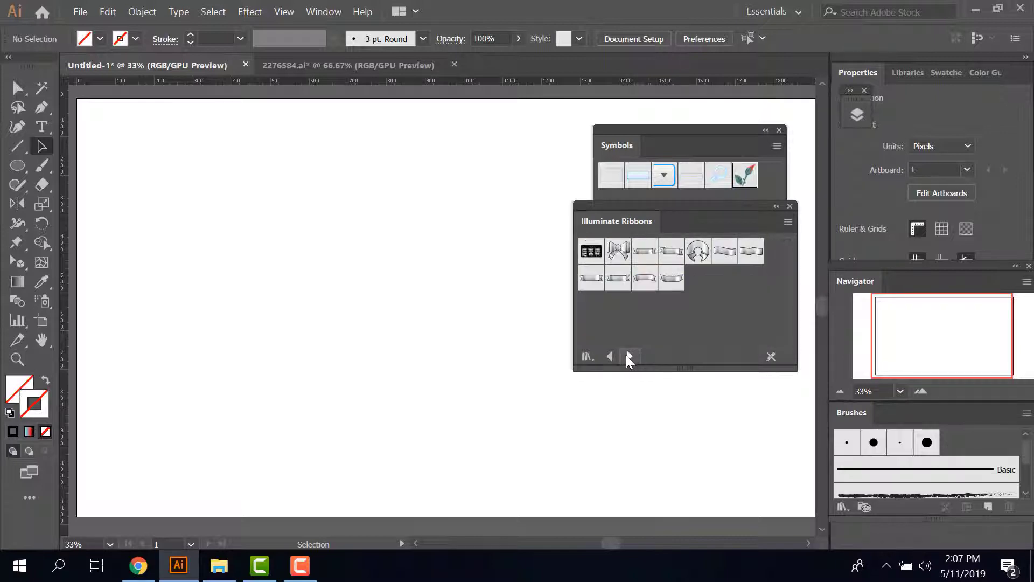
left_click(628, 356)
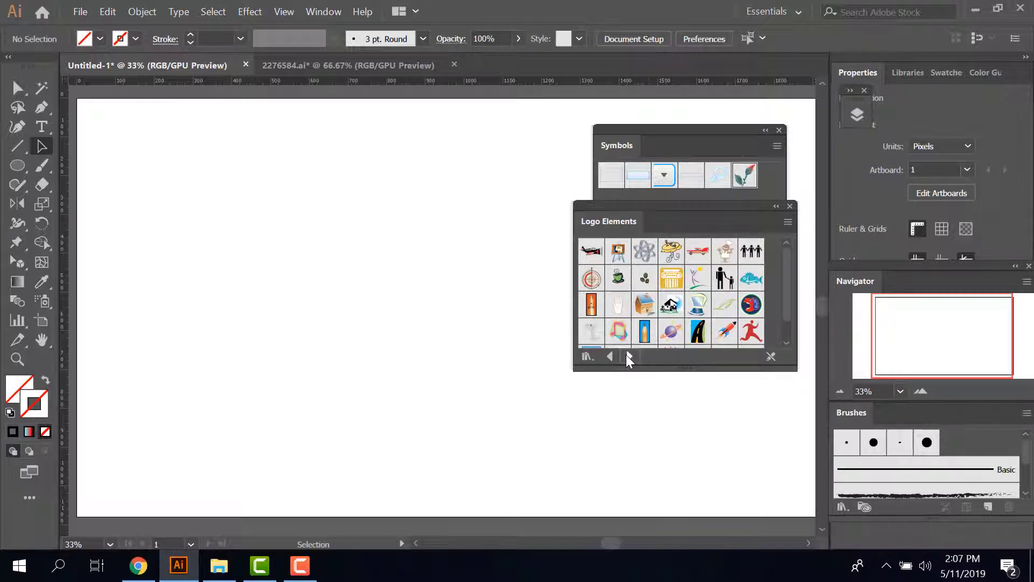
left_click(629, 356)
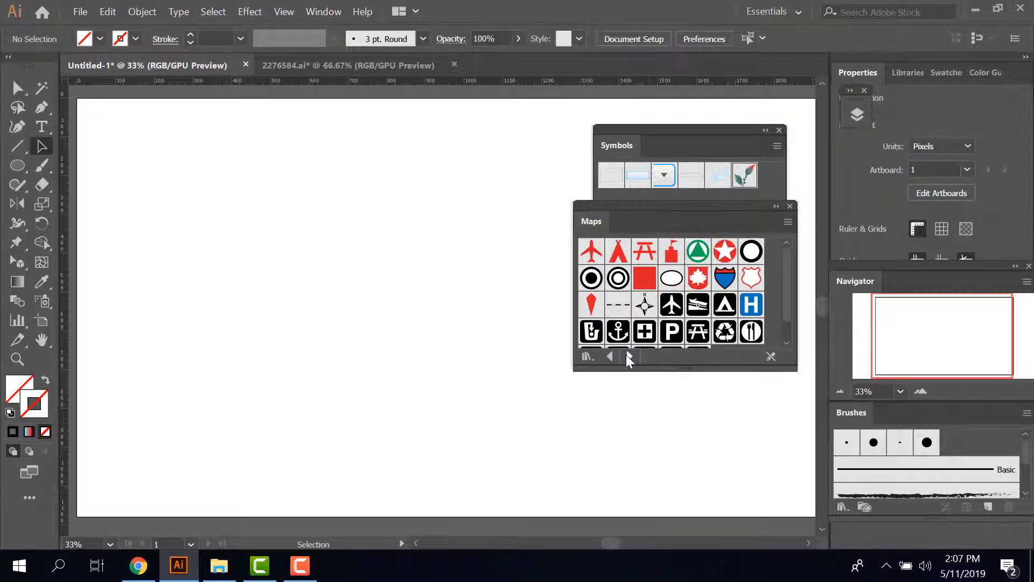
left_click(628, 356)
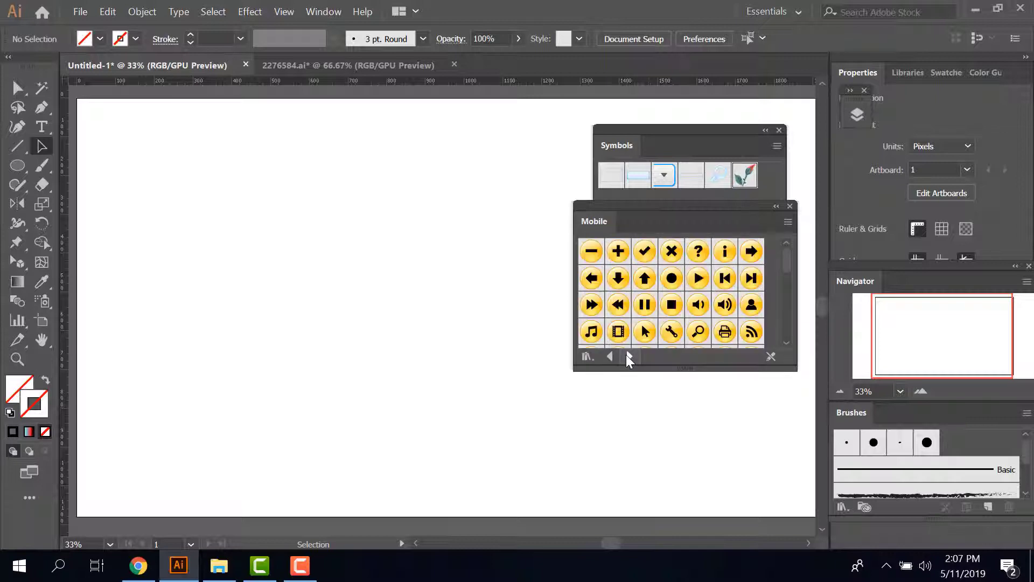
left_click(793, 207)
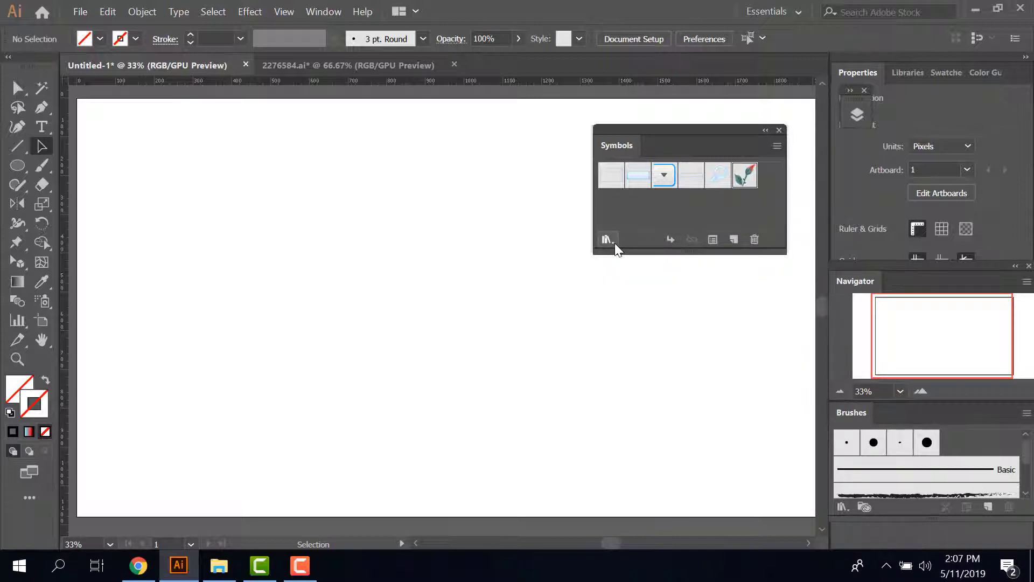
left_click(615, 244)
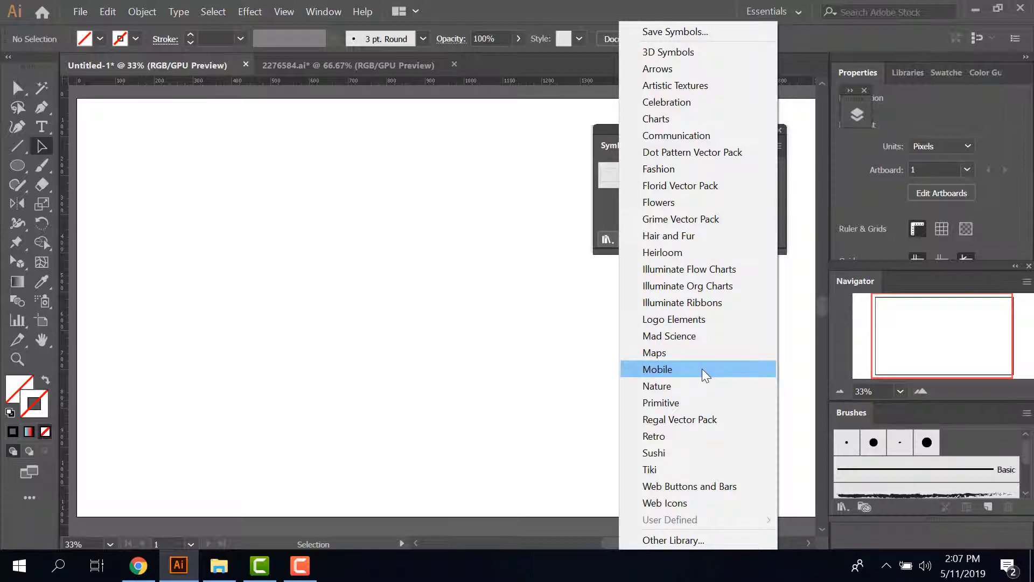
left_click(509, 317)
Draw a small circle on the artboard's left side with the Ellipse tool
left_click_drag(687, 128, 696, 118)
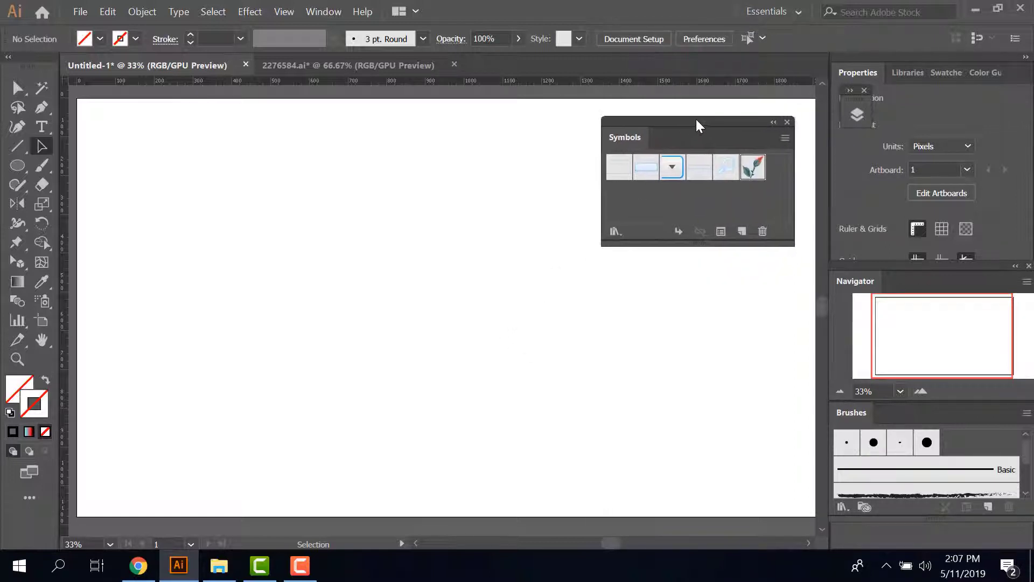
left_click(22, 164)
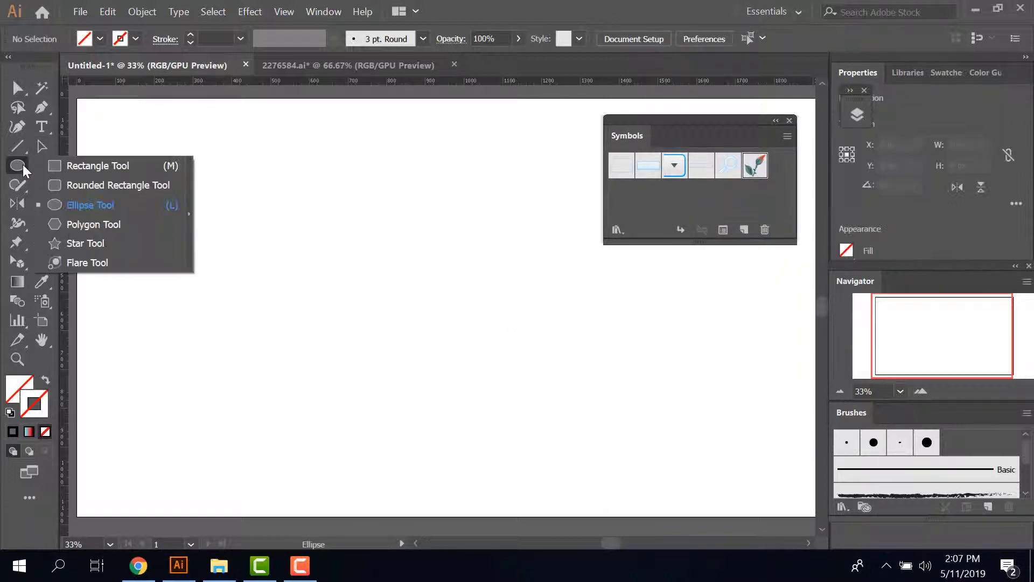
left_click(81, 207)
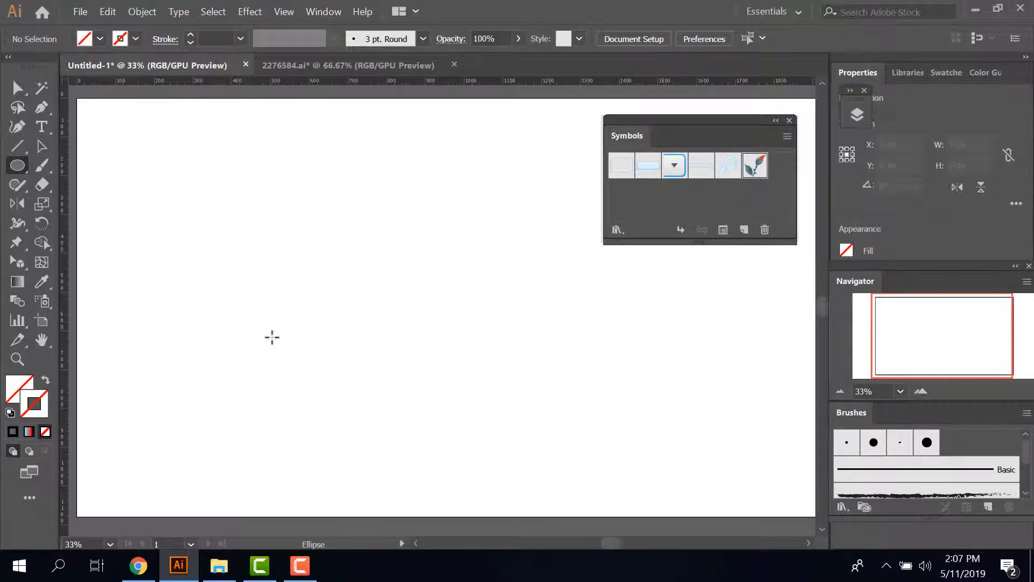
left_click_drag(272, 333, 286, 346)
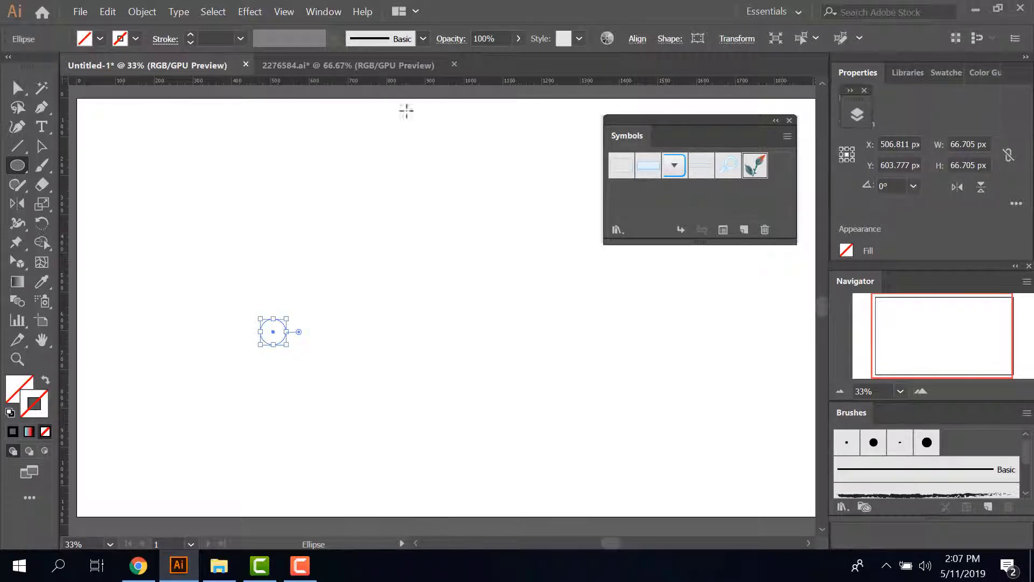
Show the Color panel from the Window menu and park it beside the Symbols list
left_click(322, 11)
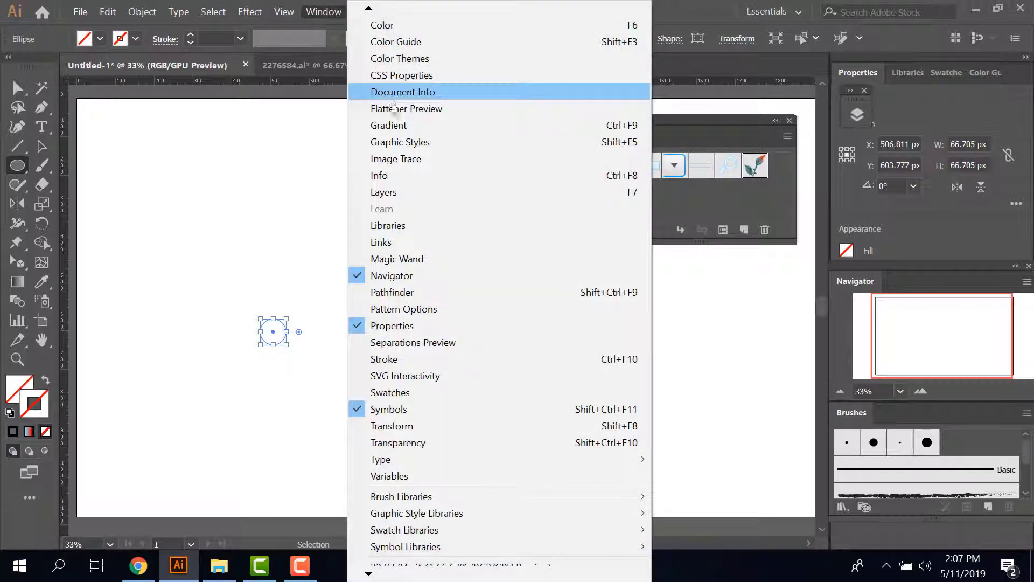
left_click(405, 25)
left_click_drag(240, 151, 676, 277)
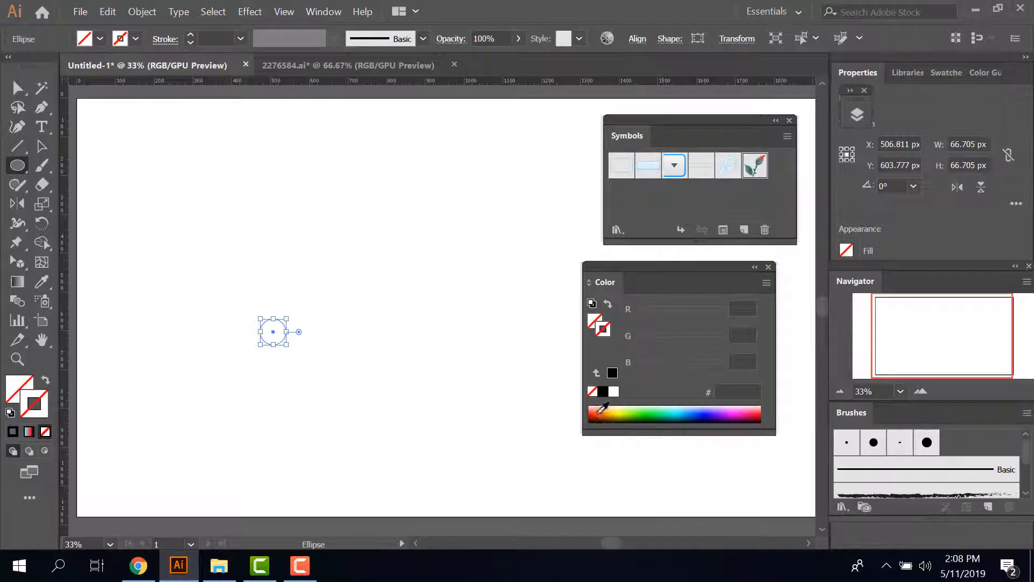
Make the small circle's stroke orange and shift the Color panel further right
left_click(602, 415)
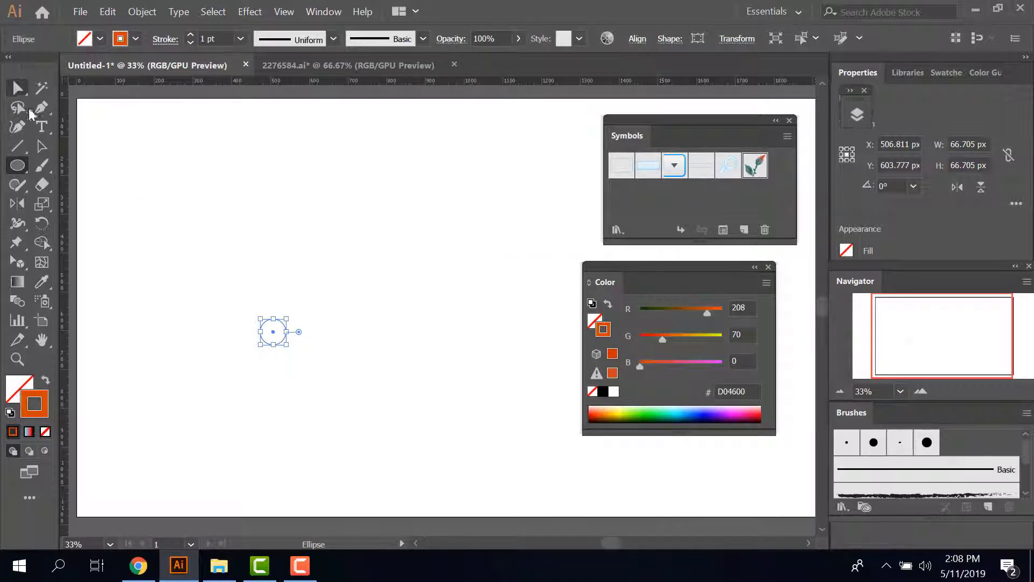
left_click(42, 145)
left_click_drag(638, 270, 689, 267)
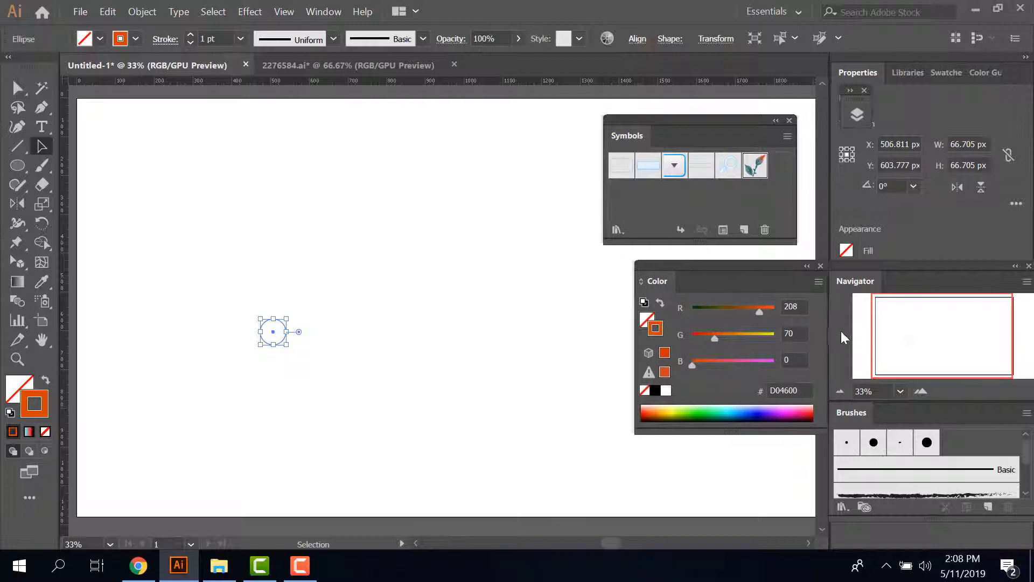
left_click(815, 279)
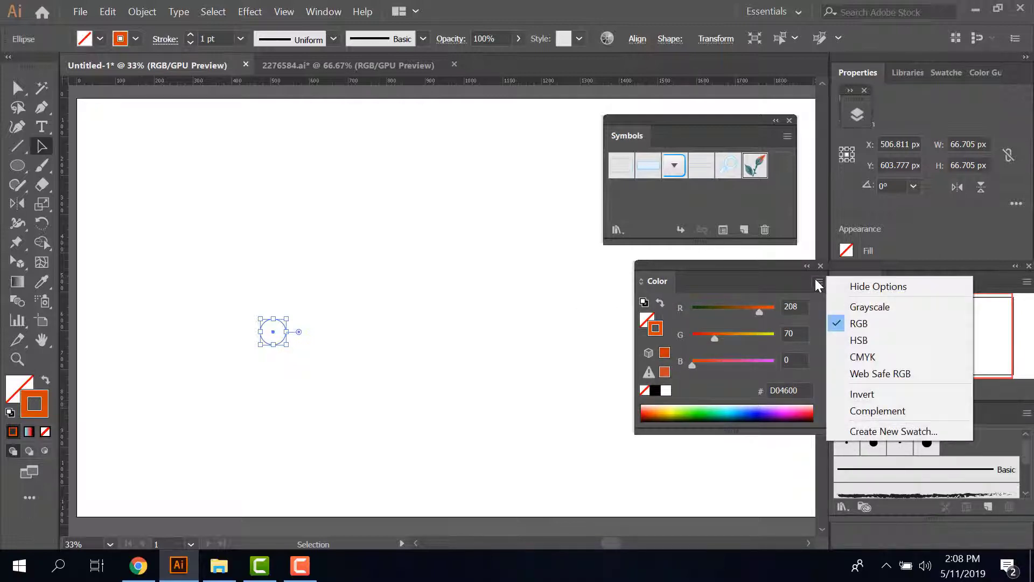
left_click(816, 279)
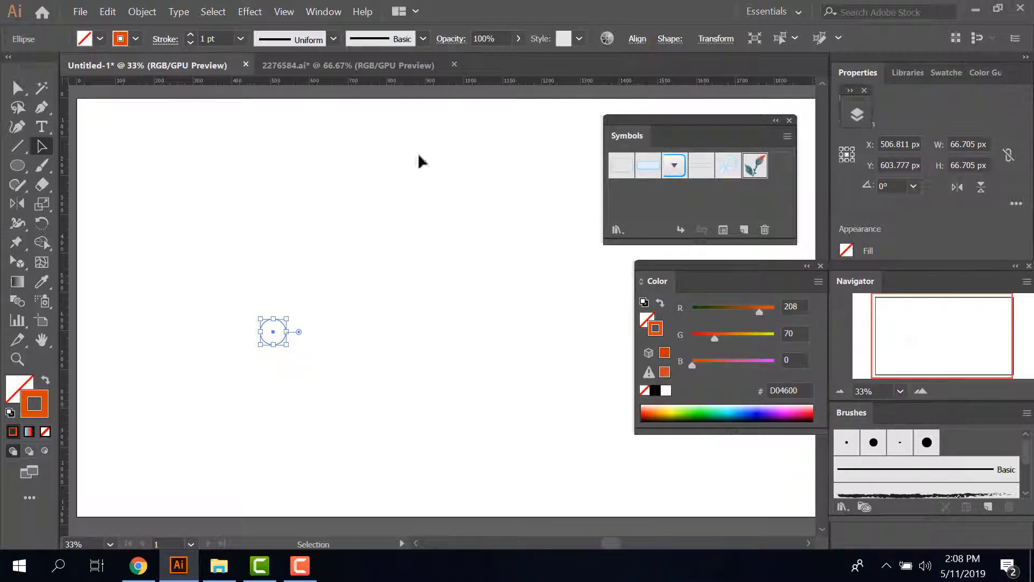
Apply a blue-red-black gradient to the small circle's stroke from the Gradient panel
left_click(321, 12)
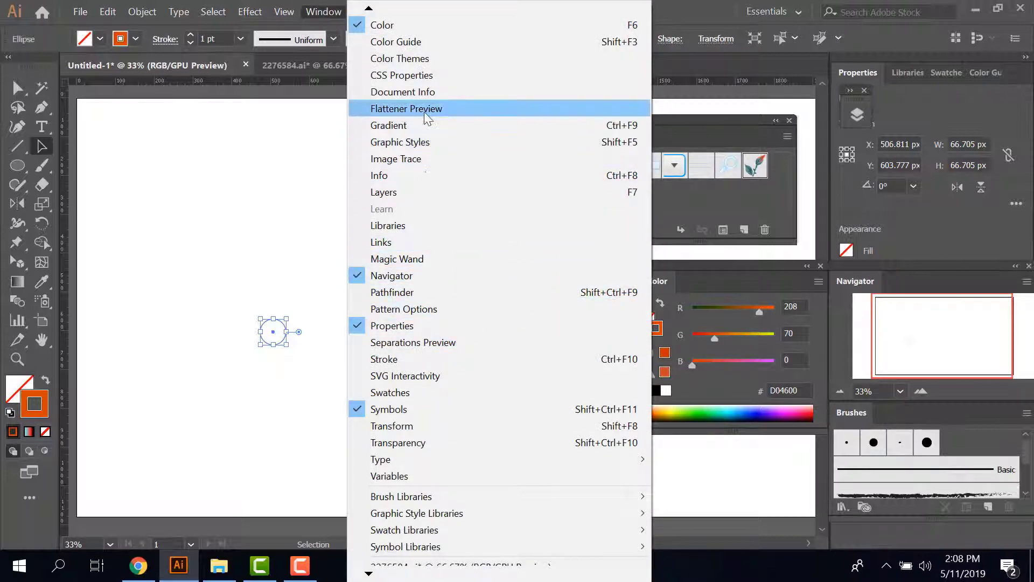
left_click(426, 125)
left_click(644, 247)
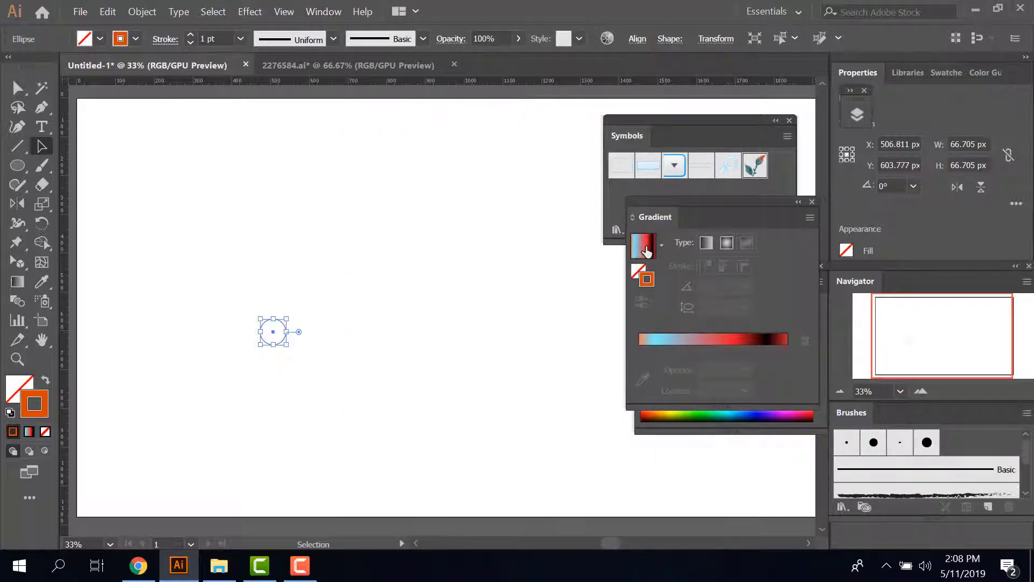
left_click(240, 38)
left_click(249, 335)
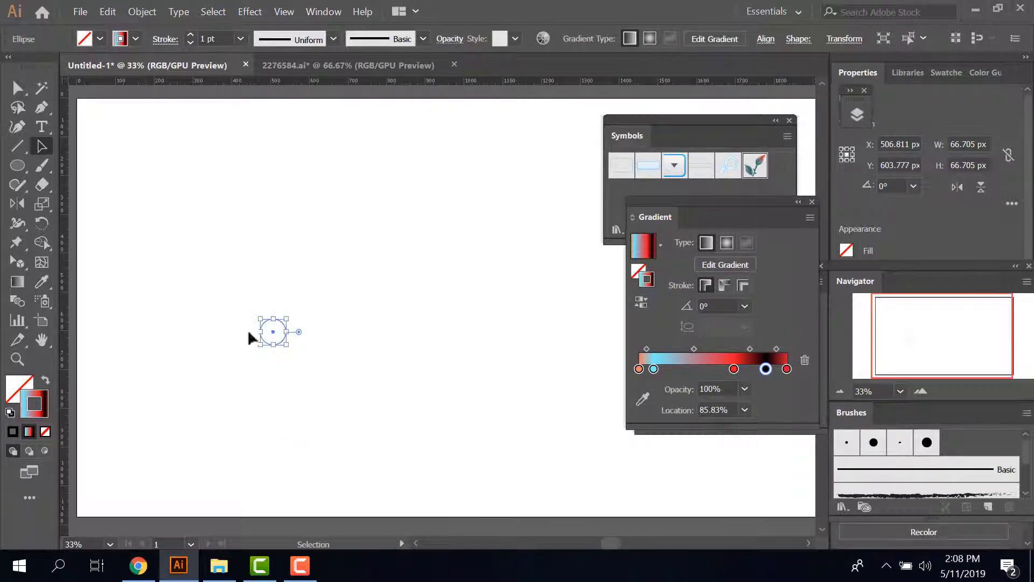
left_click(334, 379)
left_click(275, 343)
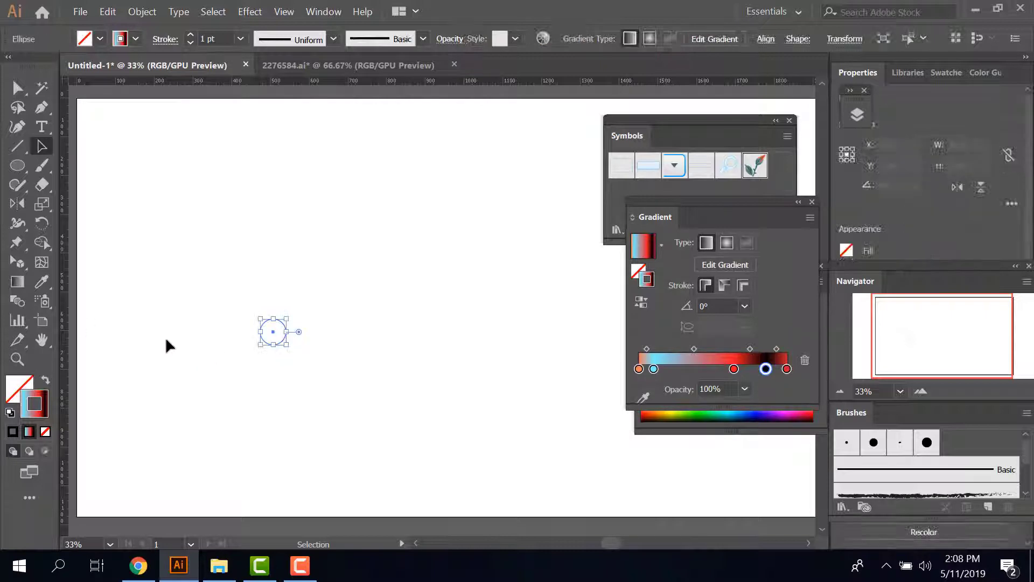
Draw a larger 175 px circle near the top of the artboard, then marquee-select both circles
left_click(26, 163)
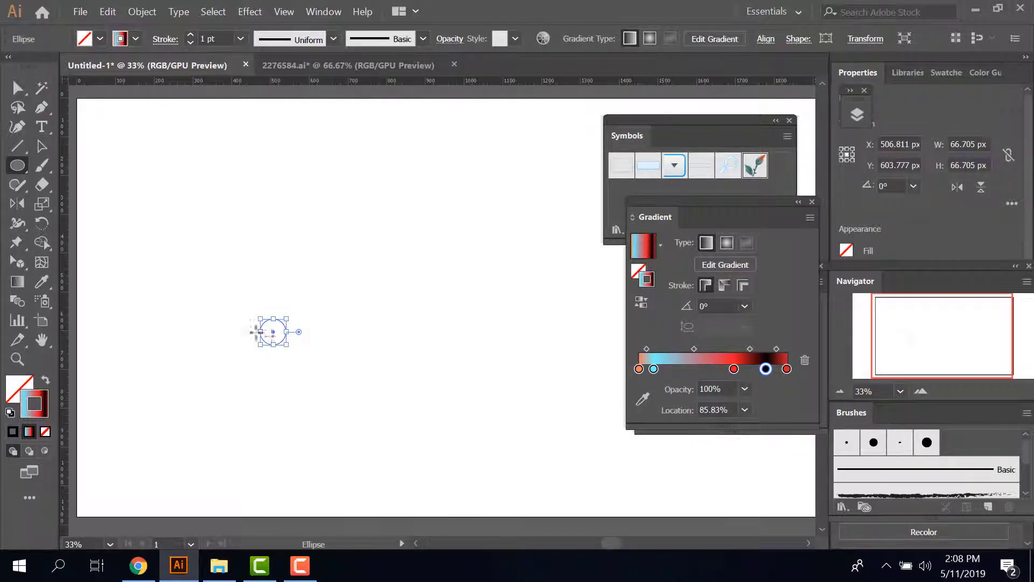
key("ctrl+shift+a")
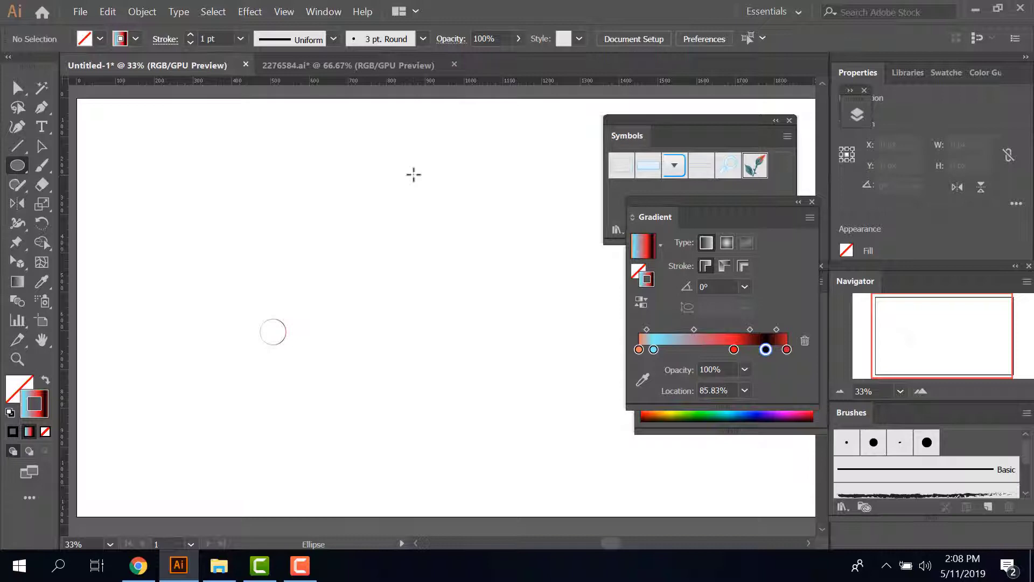
left_click_drag(427, 173, 463, 209)
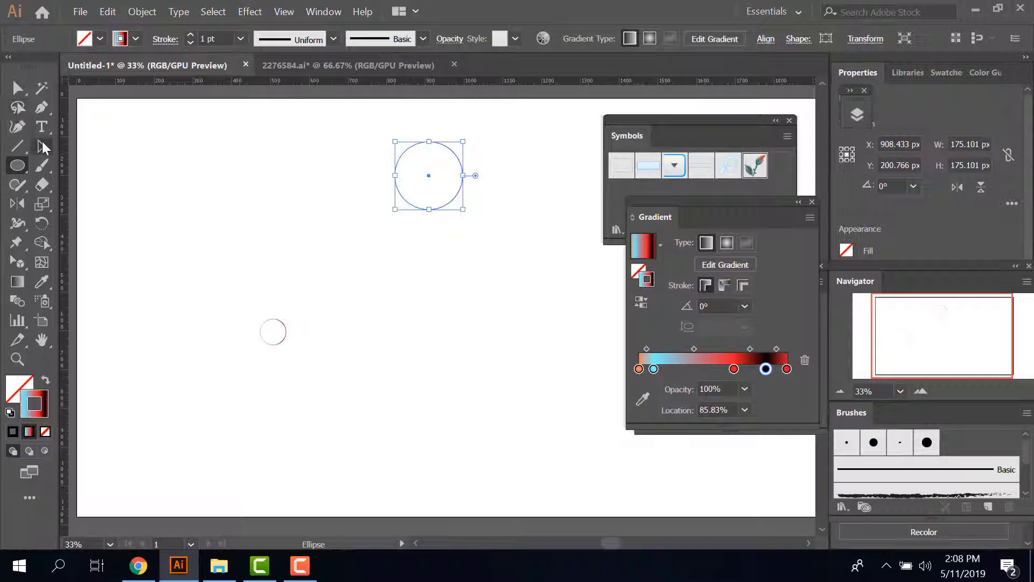
left_click(42, 144)
left_click(215, 248)
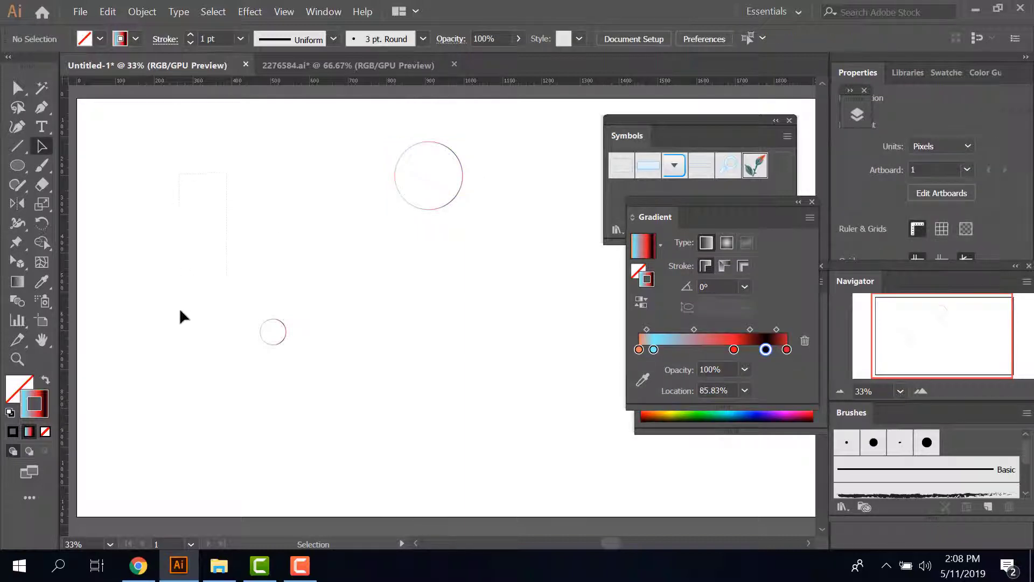
left_click_drag(181, 313, 497, 305)
left_click(467, 348)
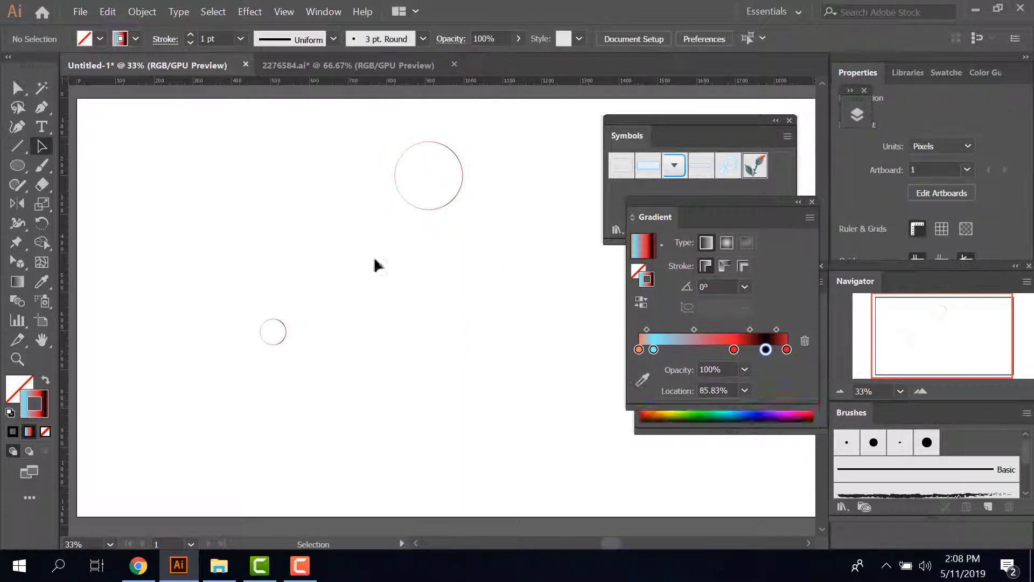
left_click_drag(527, 157, 226, 411)
left_click(357, 397)
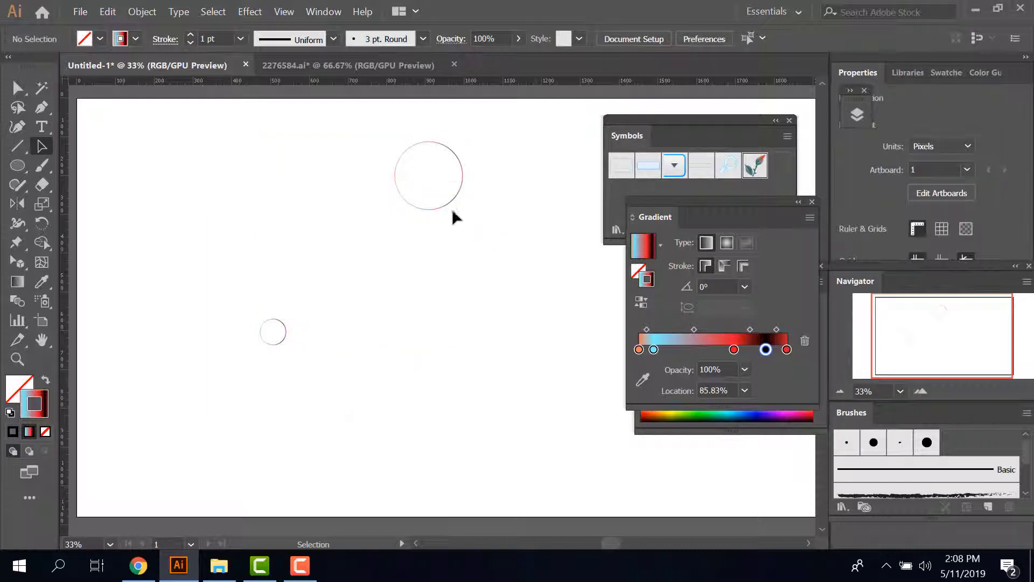
Marquee-select both gradient-stroked circles together and switch to the Blend tool
left_click_drag(512, 180, 211, 413)
left_click(506, 216)
left_click_drag(520, 143, 240, 373)
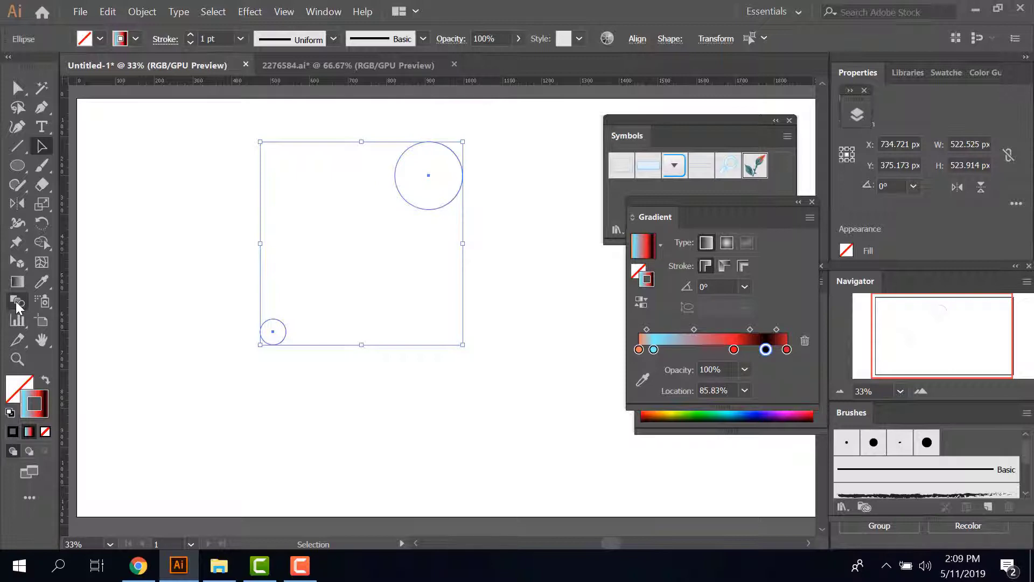
left_click(16, 302)
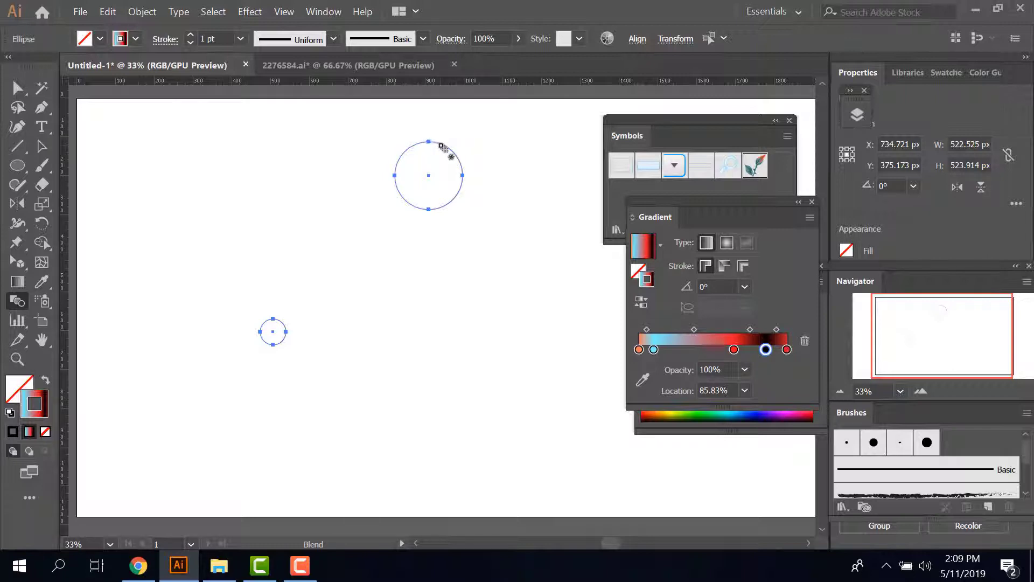
Select both circles, then blend from the large circle's anchor into the small circle
key("v")
left_click_drag(445, 154, 247, 411)
left_click(17, 300)
left_click(430, 143)
left_click(273, 321)
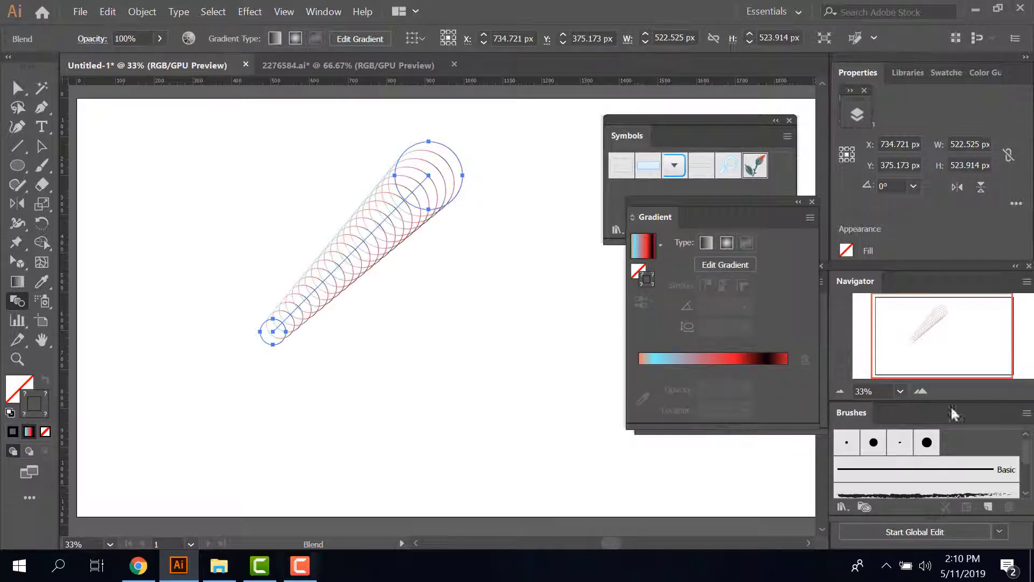
left_click(41, 146)
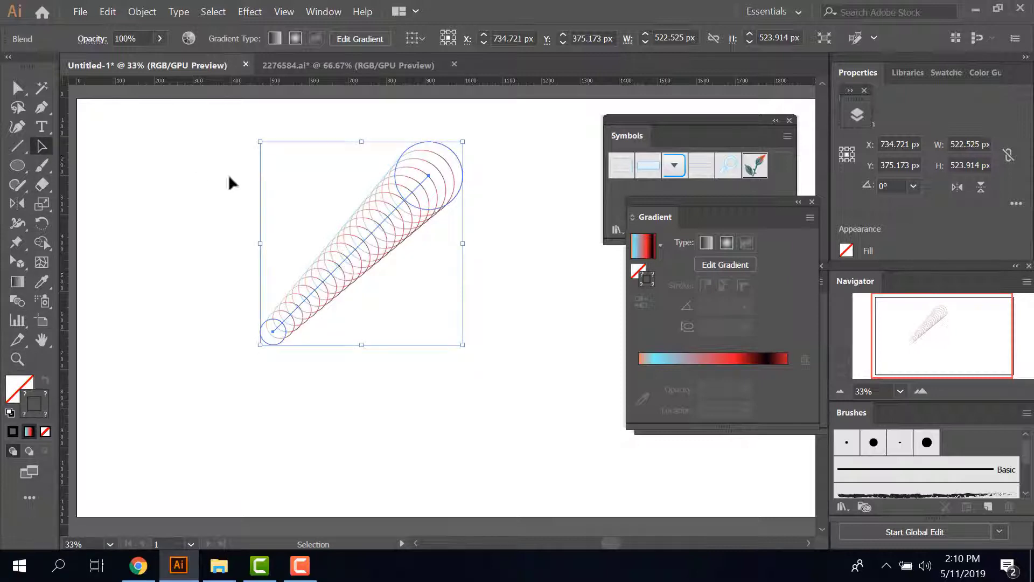
left_click(226, 439)
left_click(314, 276)
left_click(519, 298)
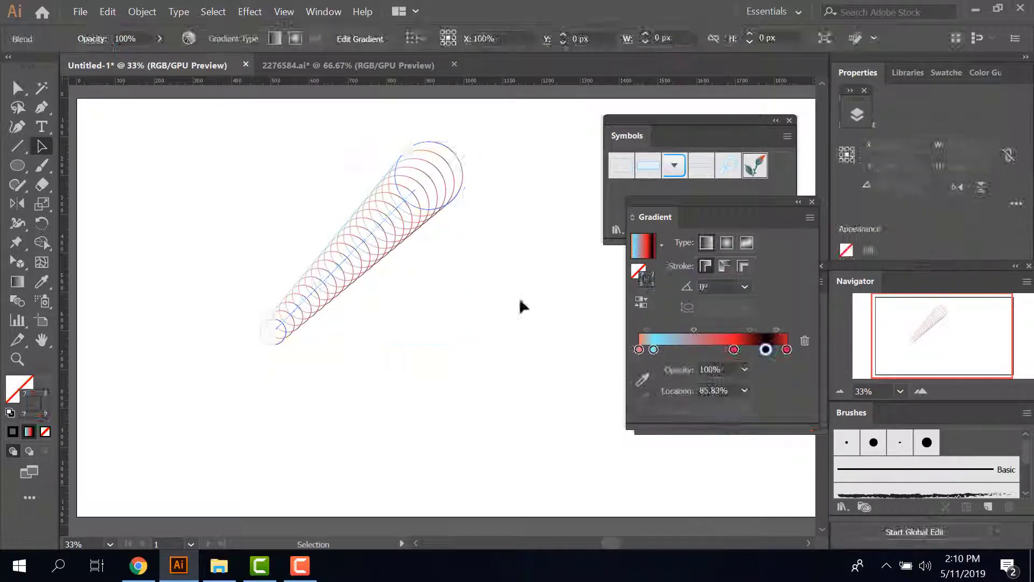
Close the Gradient and Color panels and move the Symbols panel down and left
left_click(384, 219)
left_click_drag(766, 203, 784, 302)
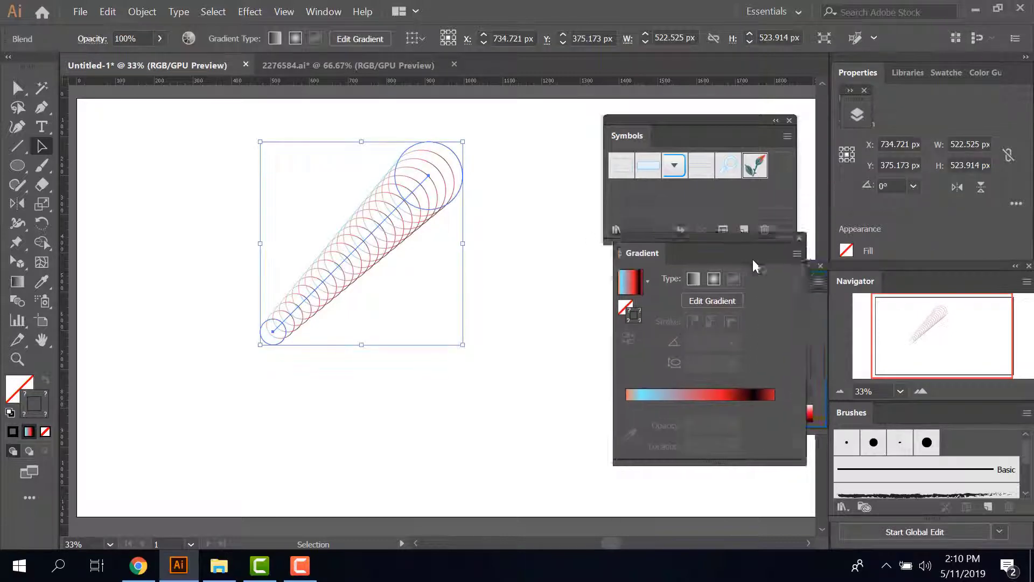
left_click(801, 295)
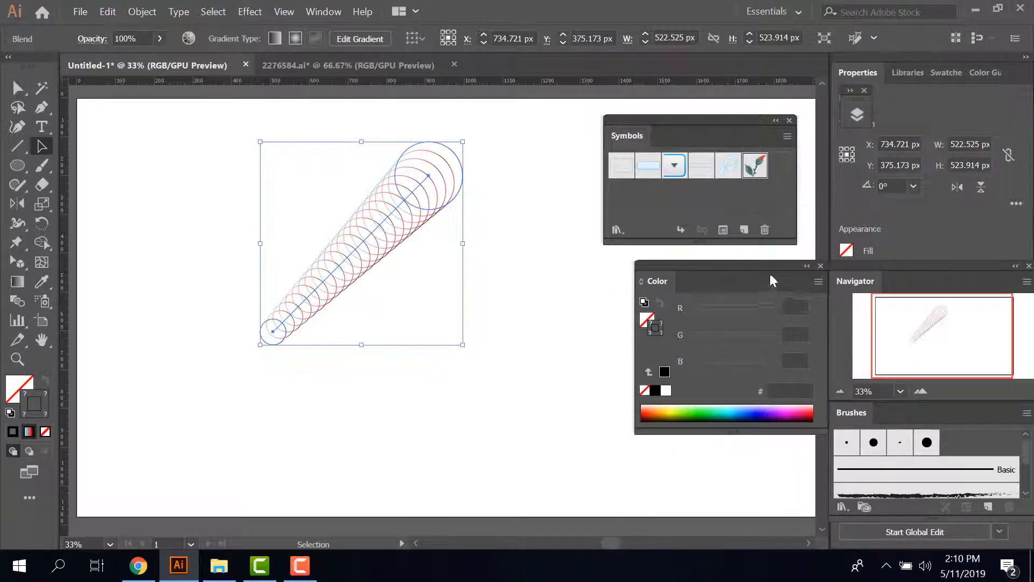
left_click(820, 266)
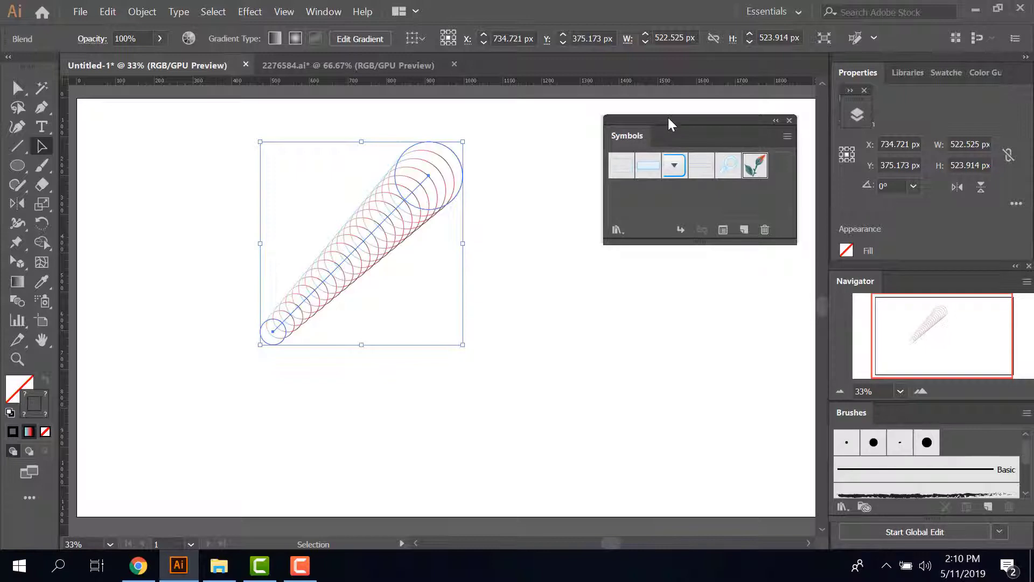
left_click_drag(668, 115, 652, 174)
Marquee-select the whole circle blend on the artboard
left_click(507, 245)
left_click(358, 231)
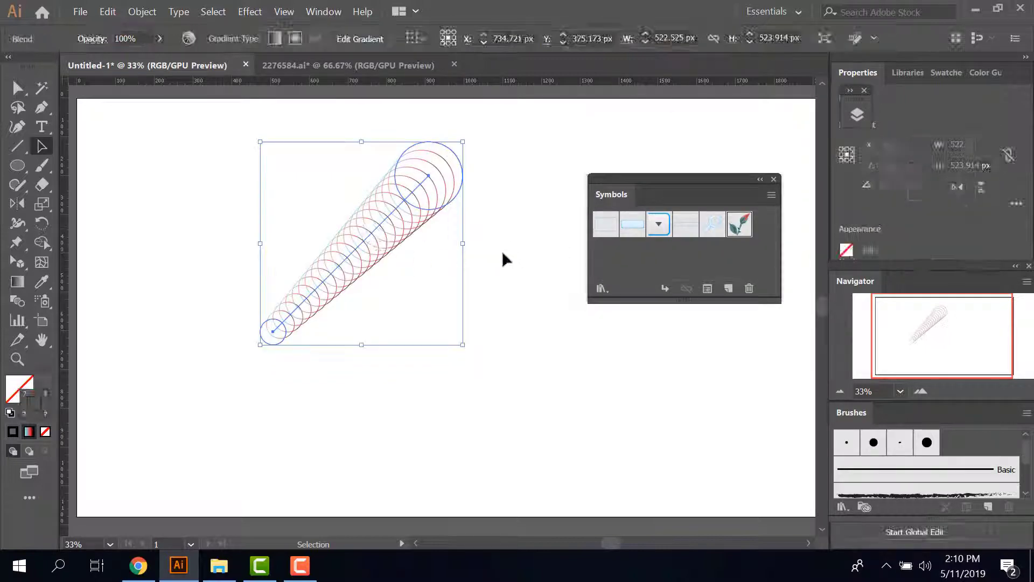
left_click(525, 242)
left_click(365, 246)
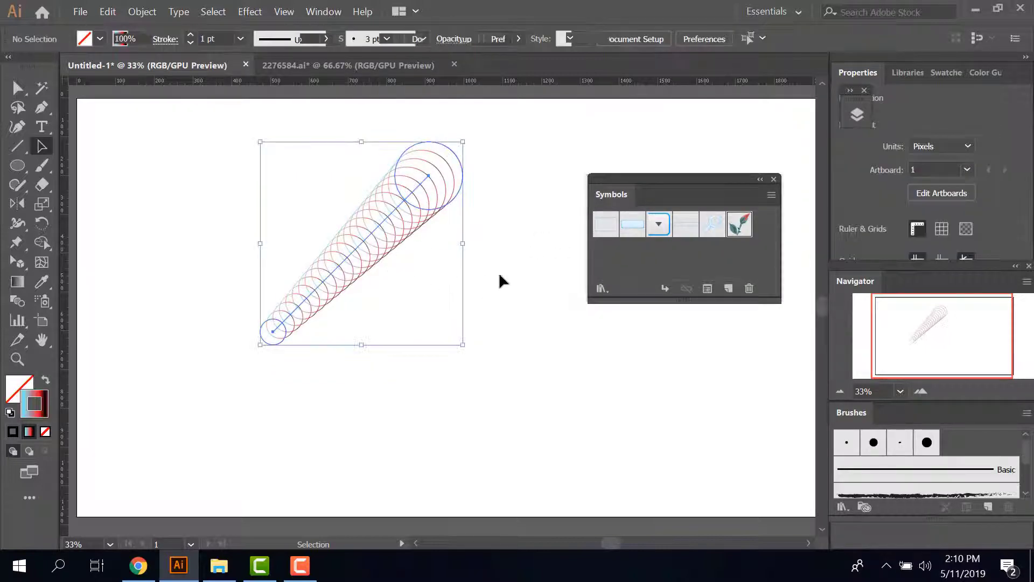
left_click(520, 267)
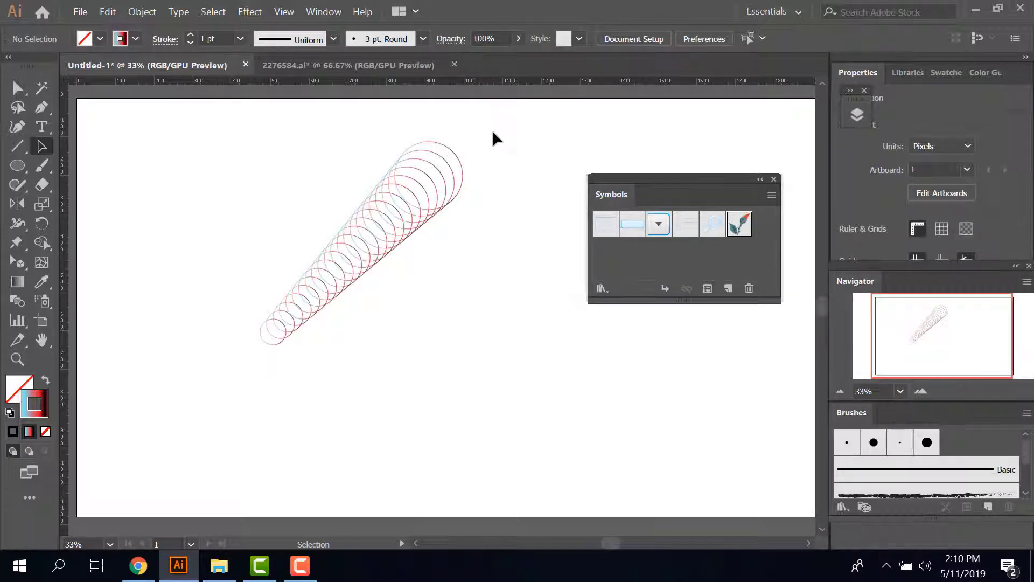
left_click_drag(502, 124, 244, 359)
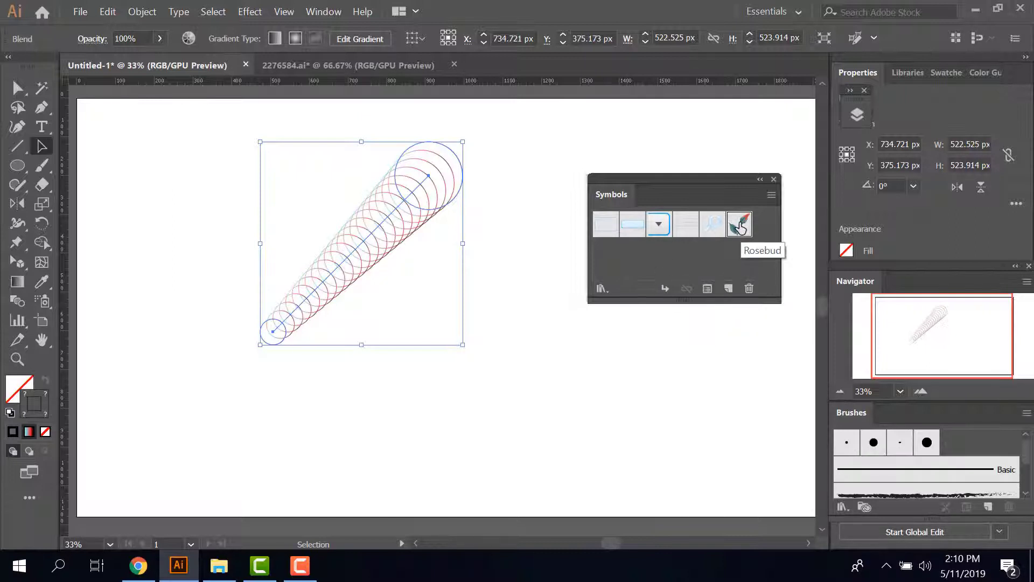
Reselect the circle blend and create a new symbol from it in the Symbols panel
left_click(709, 229)
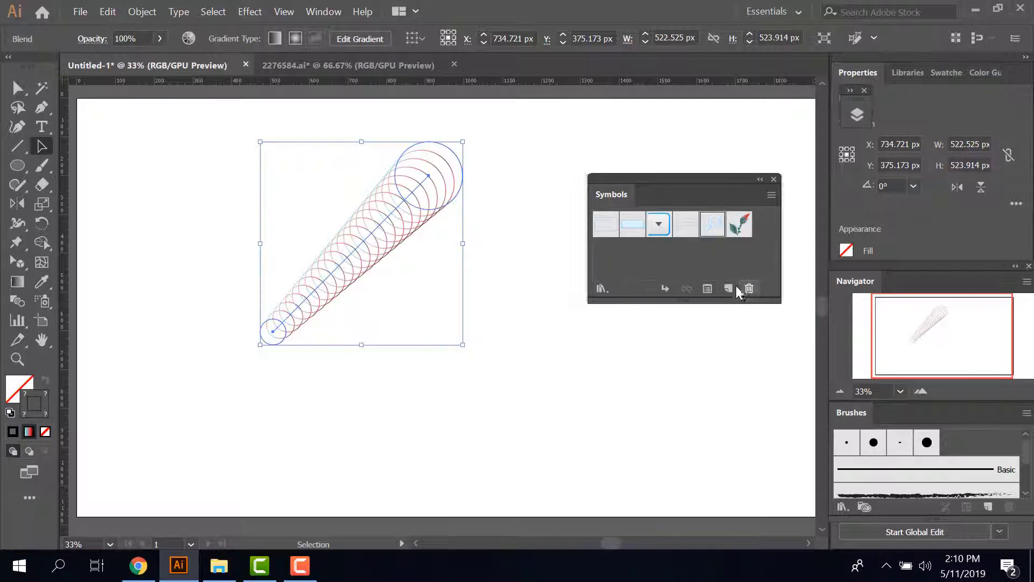
left_click(732, 259)
left_click(520, 184)
left_click(314, 341)
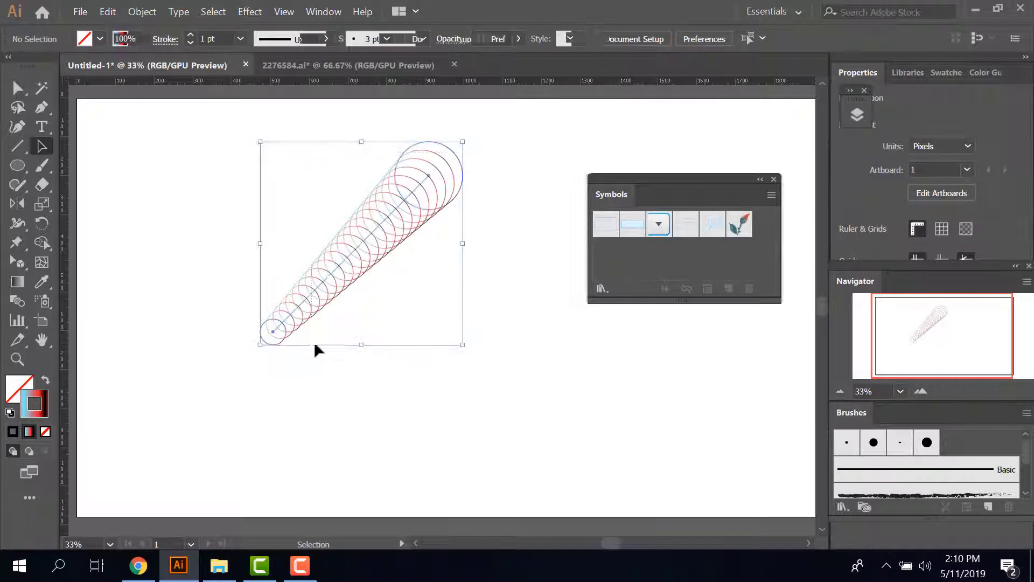
left_click(728, 289)
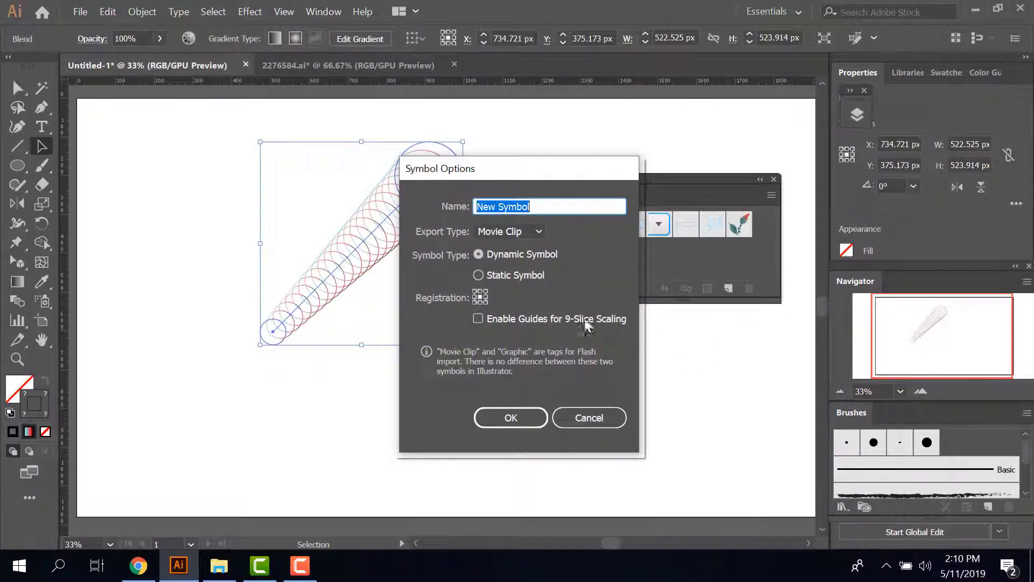
left_click_drag(513, 181, 616, 172)
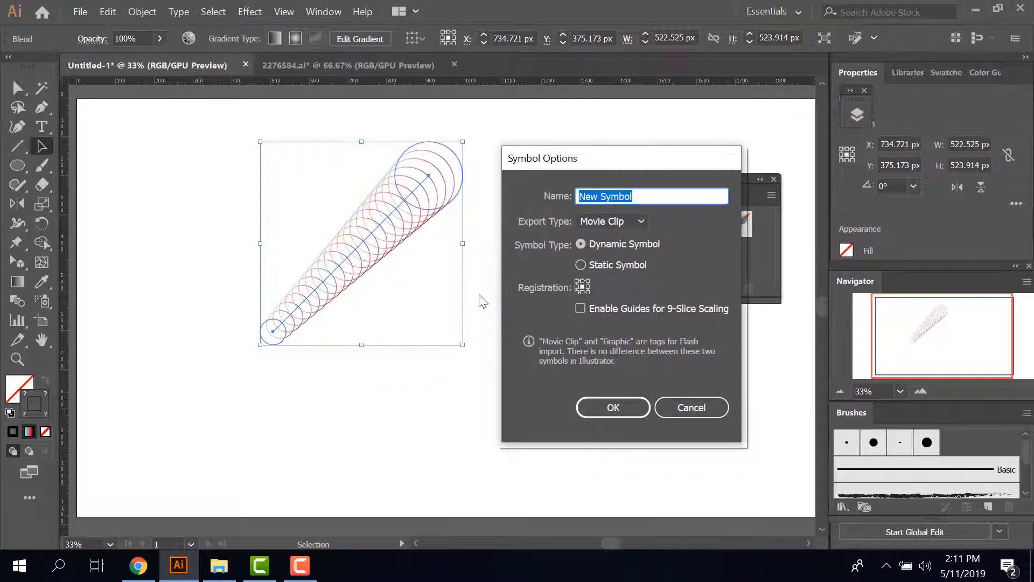
Set the symbol's Export Type to Graphic, name it 'round circle', and confirm
left_click(599, 264)
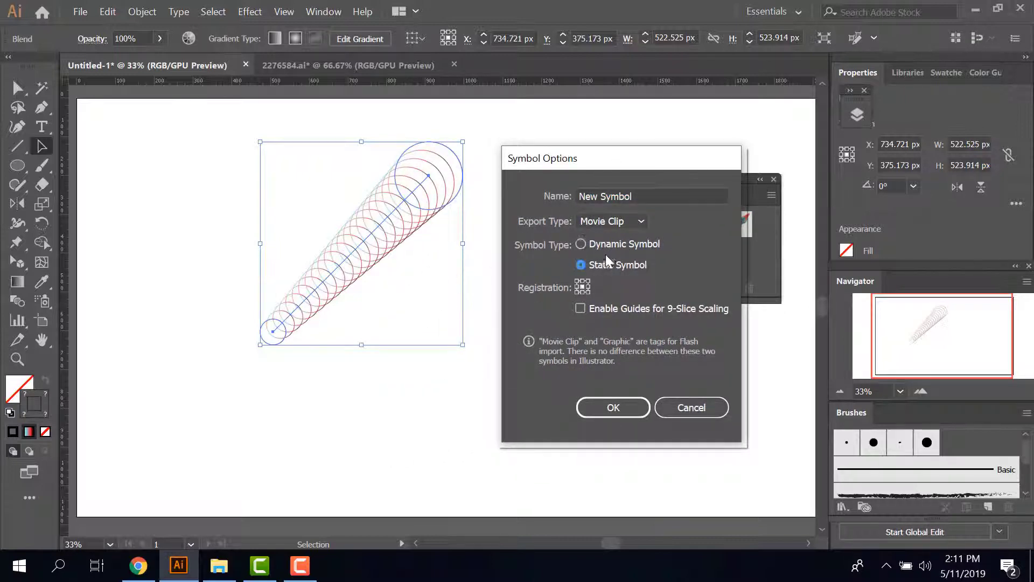
left_click(613, 244)
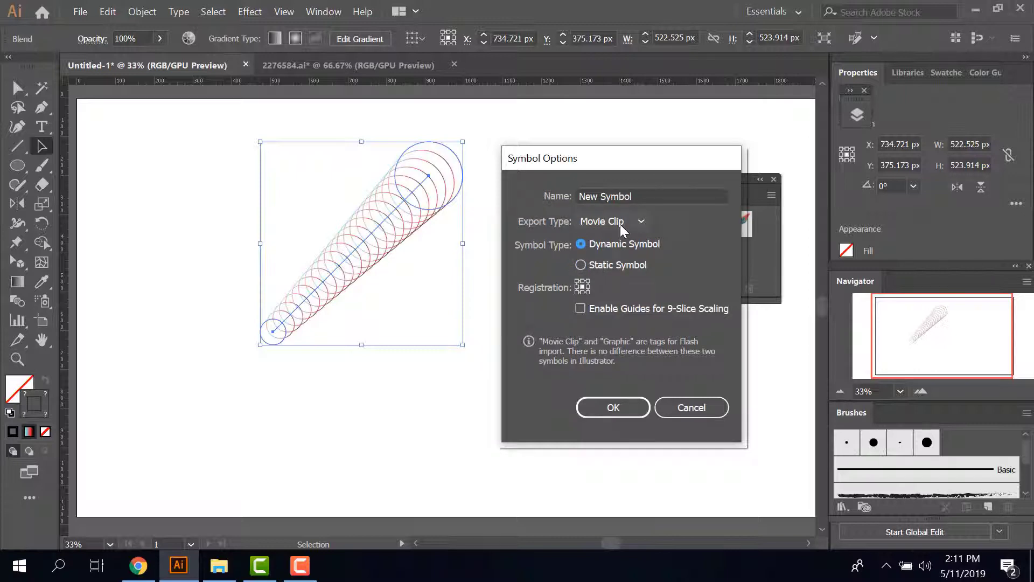
left_click(619, 223)
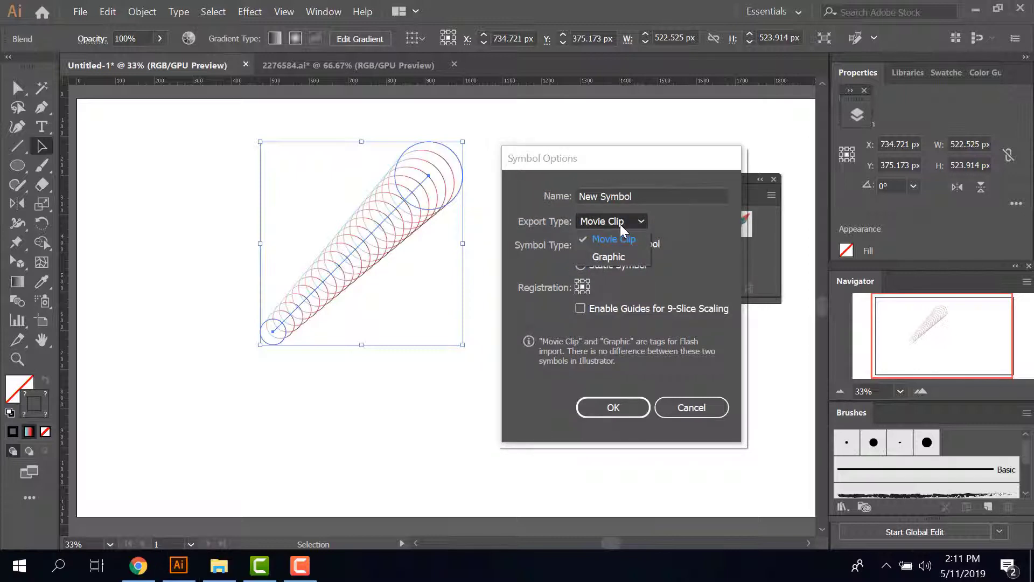
left_click(609, 258)
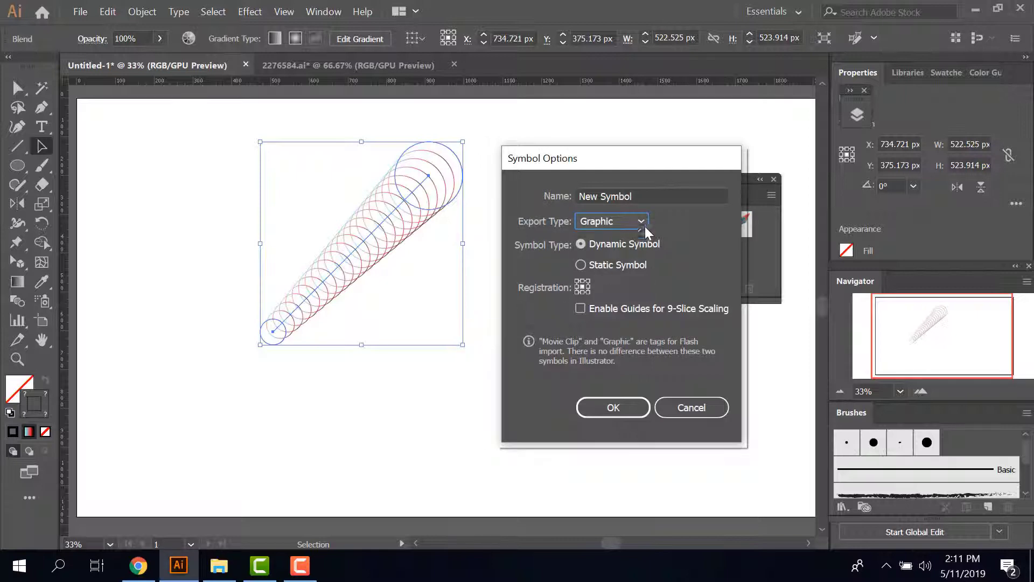
left_click(558, 194)
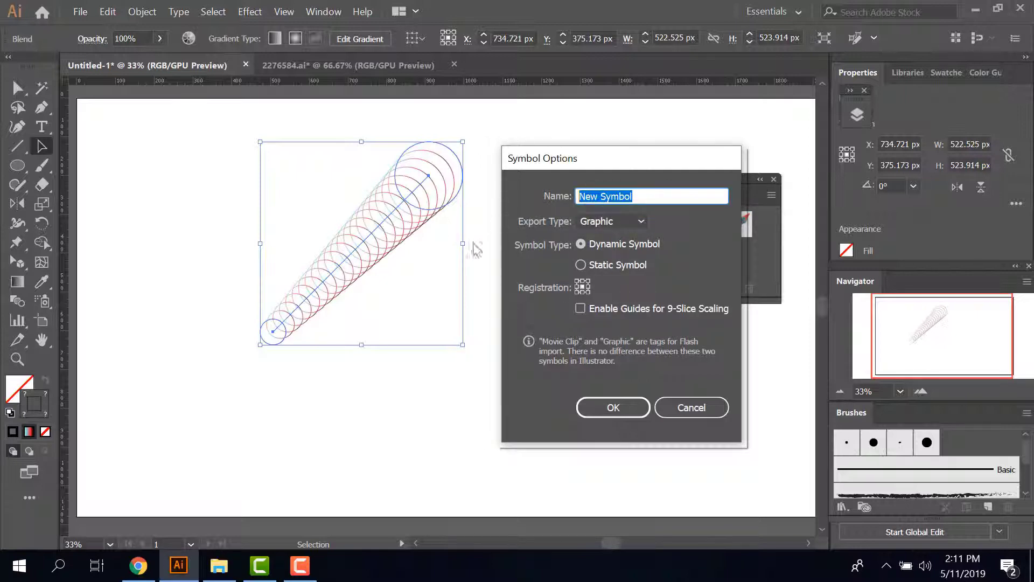
type("ro")
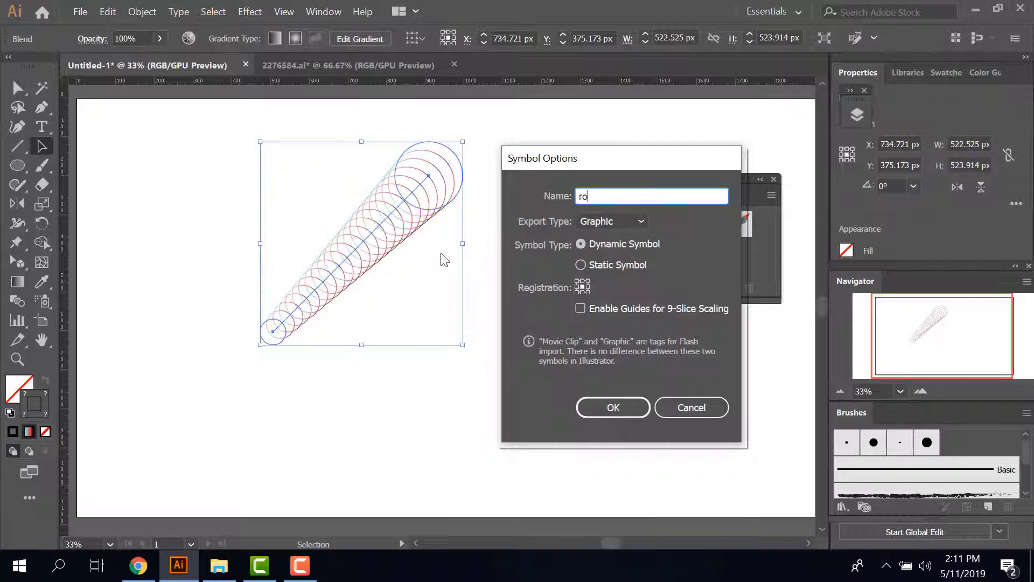
type("und c")
type("ircle")
left_click(612, 409)
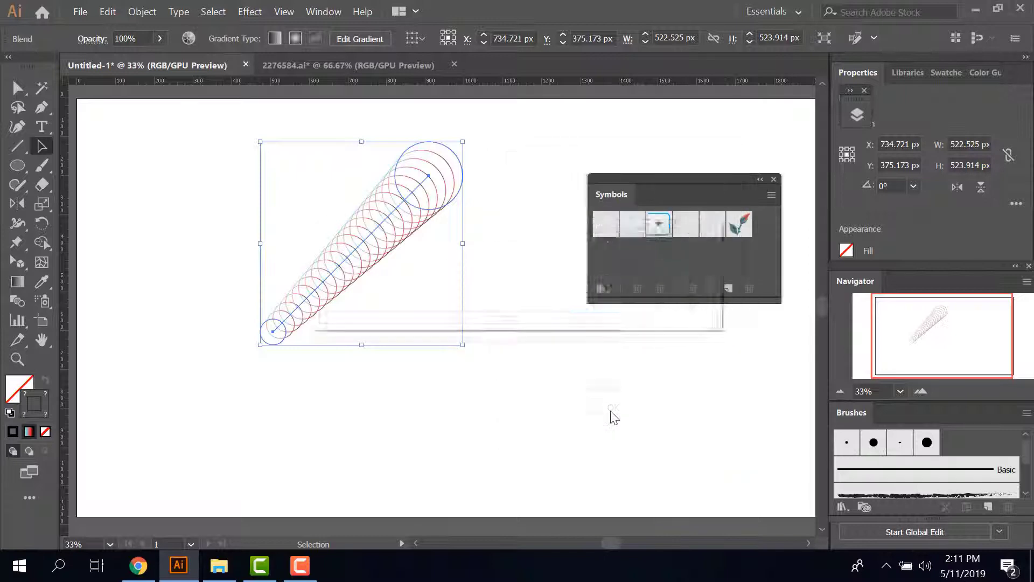
Accept the blend warning and delete the round circle instance from the artboard
left_click(606, 306)
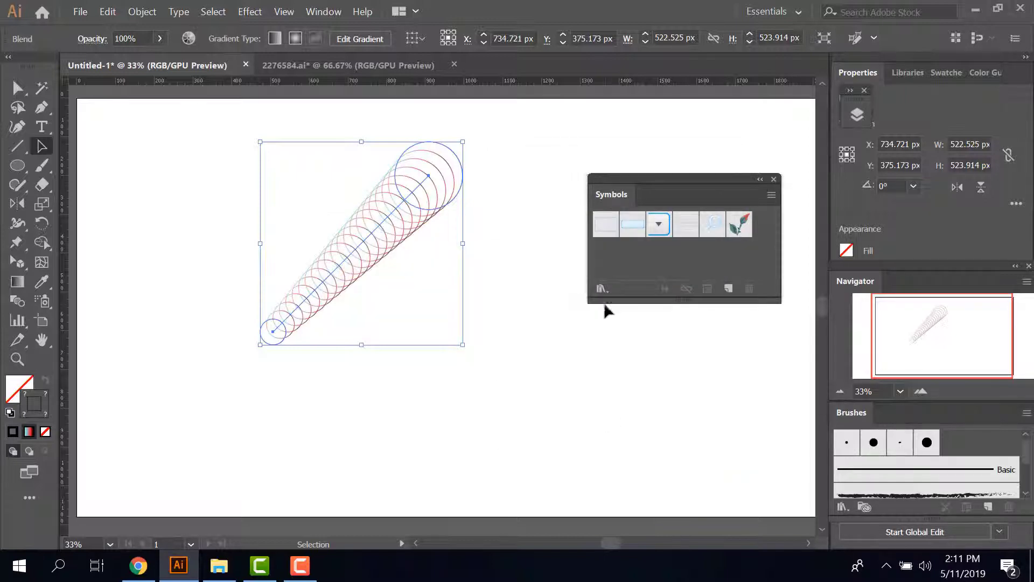
left_click(558, 358)
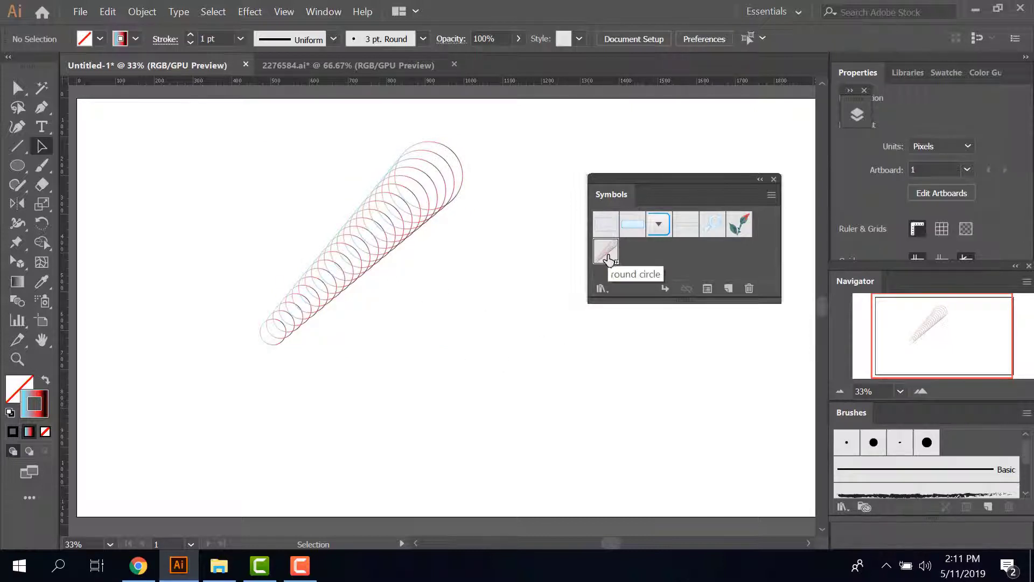
left_click(408, 202)
key("Delete")
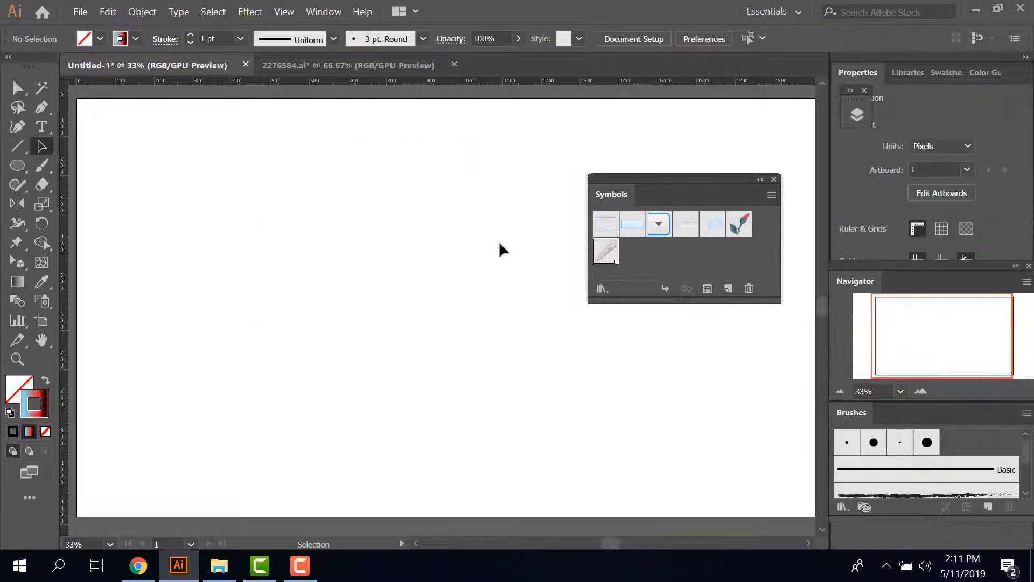
left_click(663, 258)
left_click(614, 251)
left_click(658, 257)
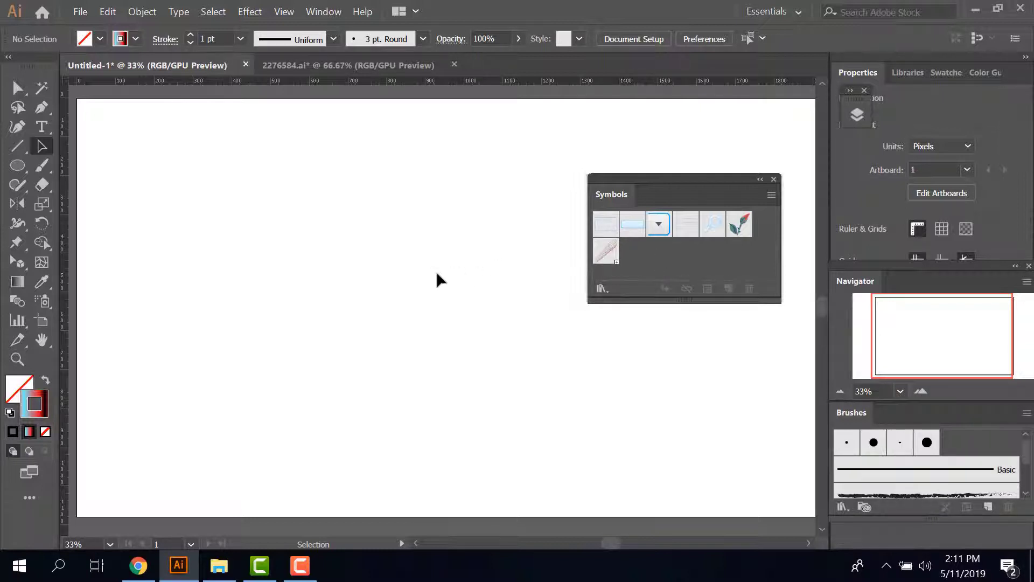
Open the Nature library from Symbol Libraries, enlarge it, and dock it over Symbols
left_click(607, 292)
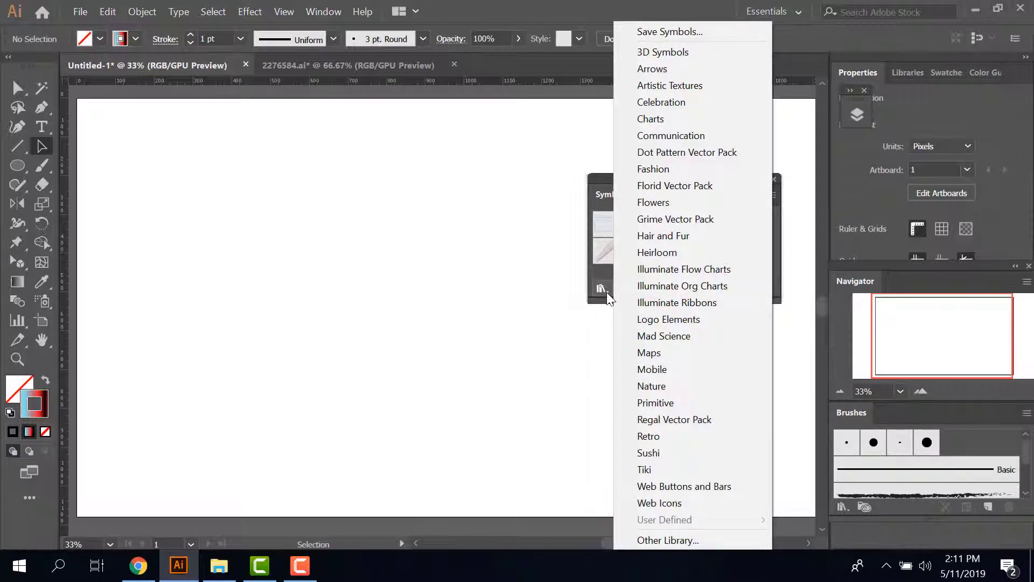
left_click(667, 385)
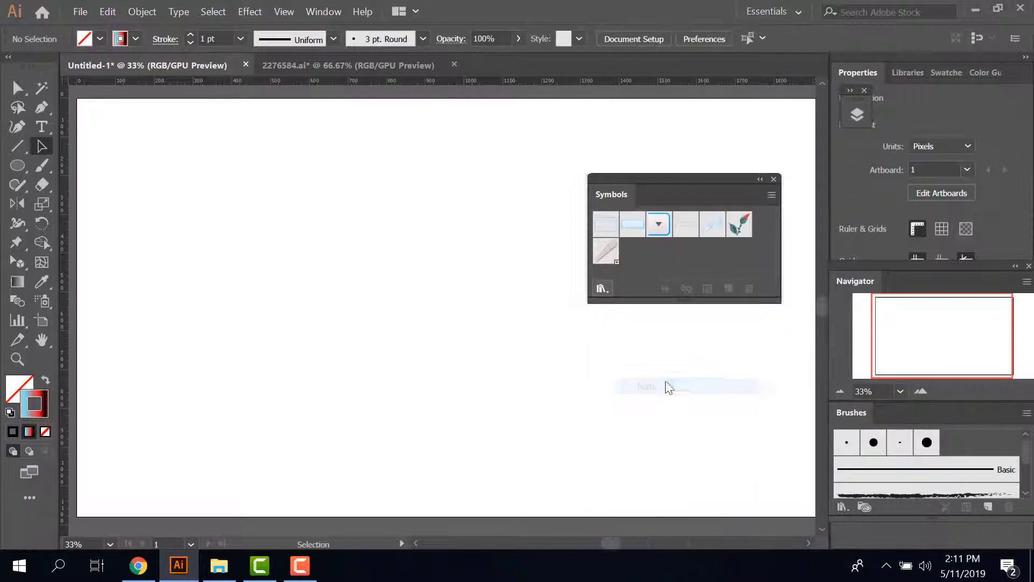
left_click_drag(756, 330, 804, 464)
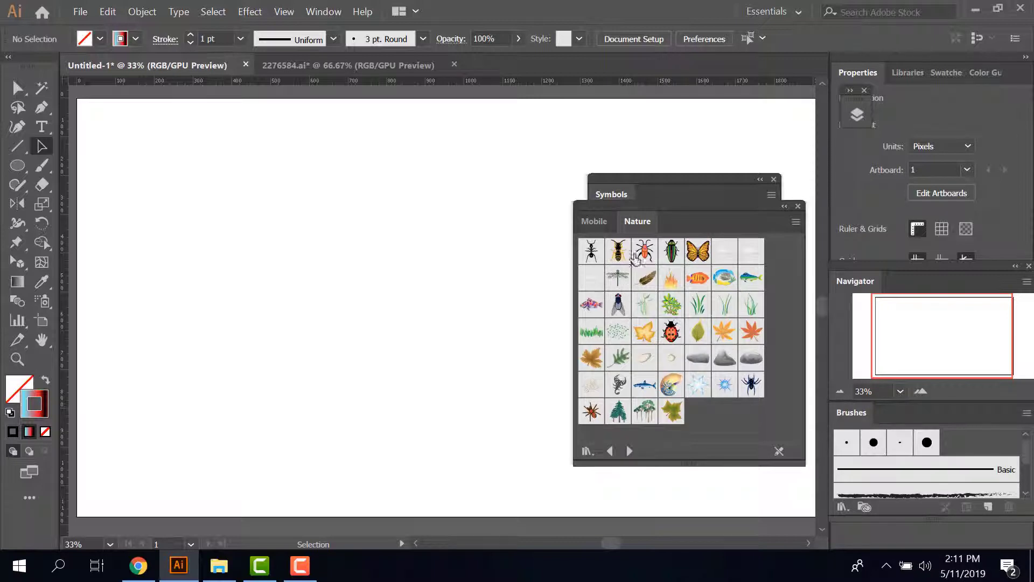
left_click_drag(657, 205, 672, 153)
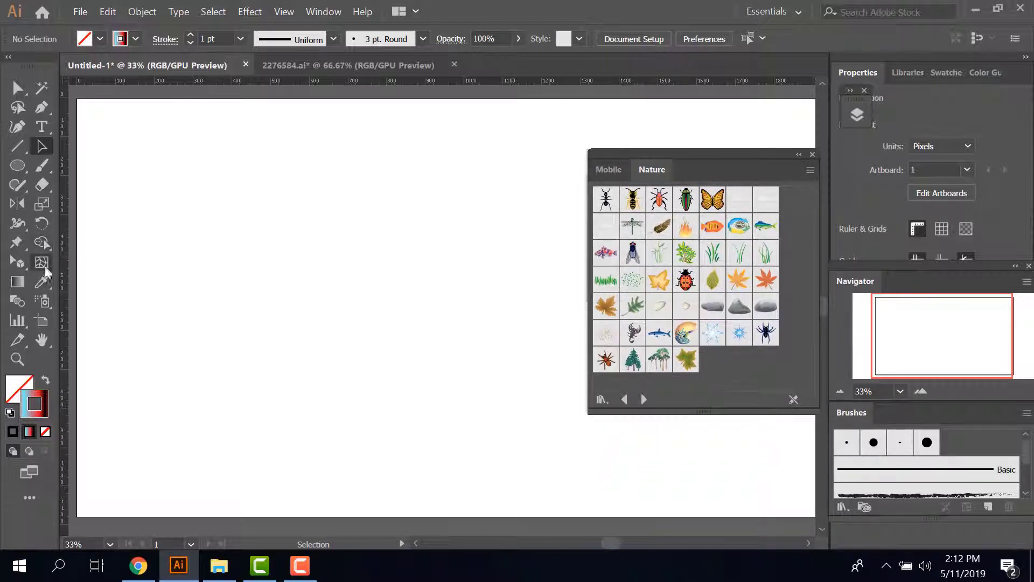
Choose the Symbol Sprayer Tool from the symbolism tools flyout in the toolbar
left_click(46, 305)
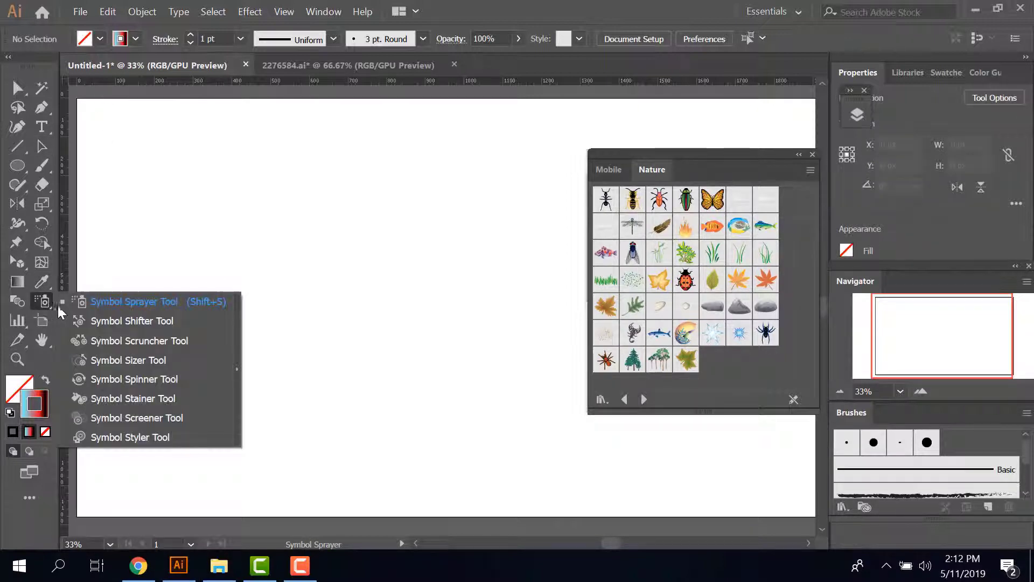
left_click(136, 306)
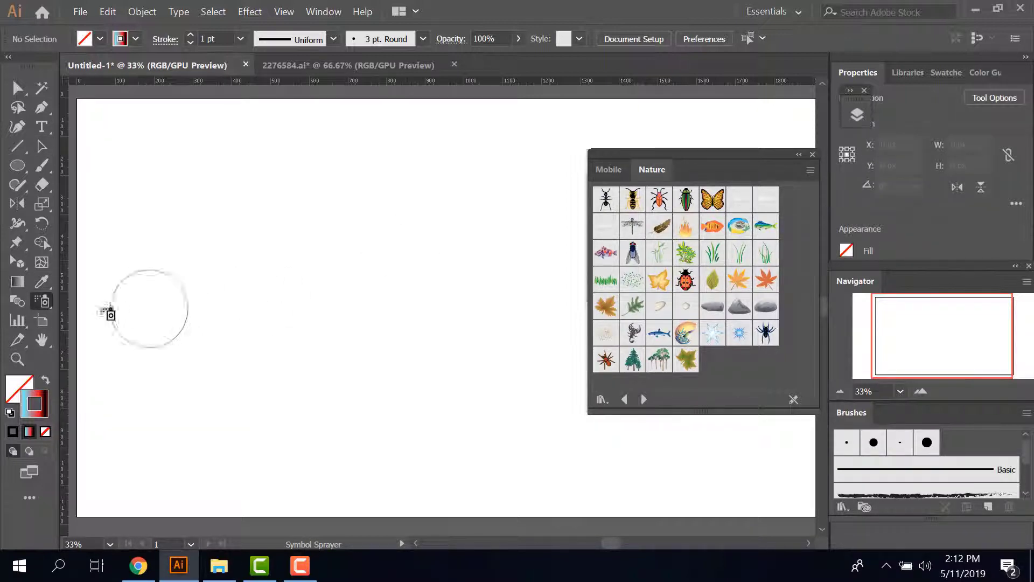
left_click(50, 306)
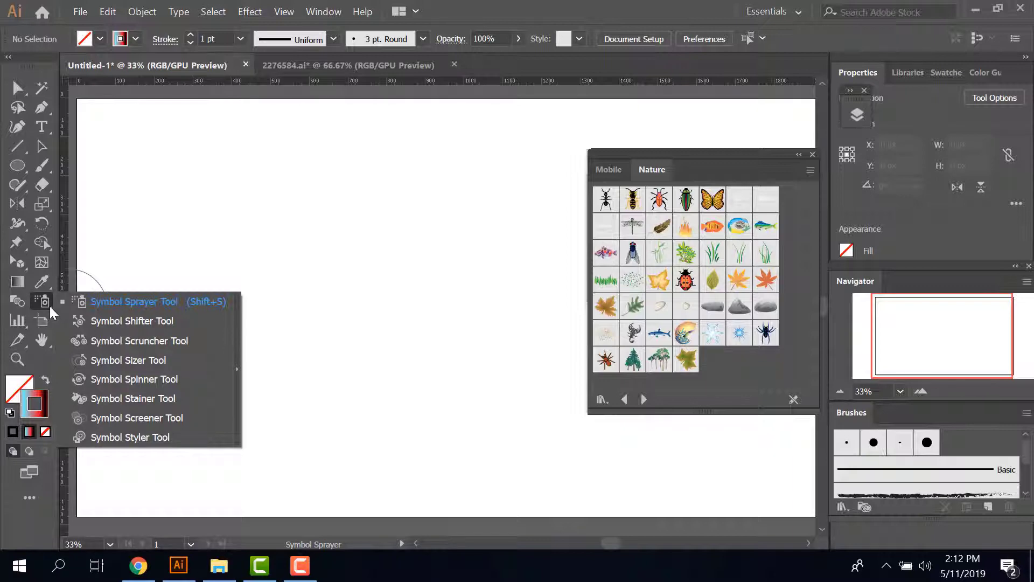
left_click(135, 301)
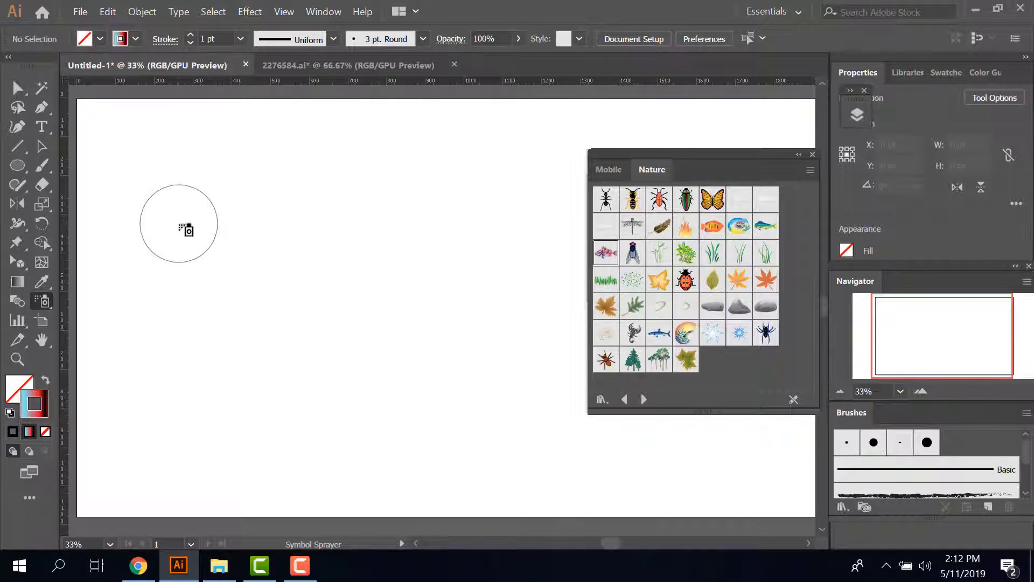
Spray fish symbol trails across the artboard's right, bottom, centre and upper left
mouse_move(183, 227)
left_mouse_down()
mouse_move(323, 186)
mouse_move(209, 398)
left_mouse_up()
left_click_drag(422, 384, 558, 158)
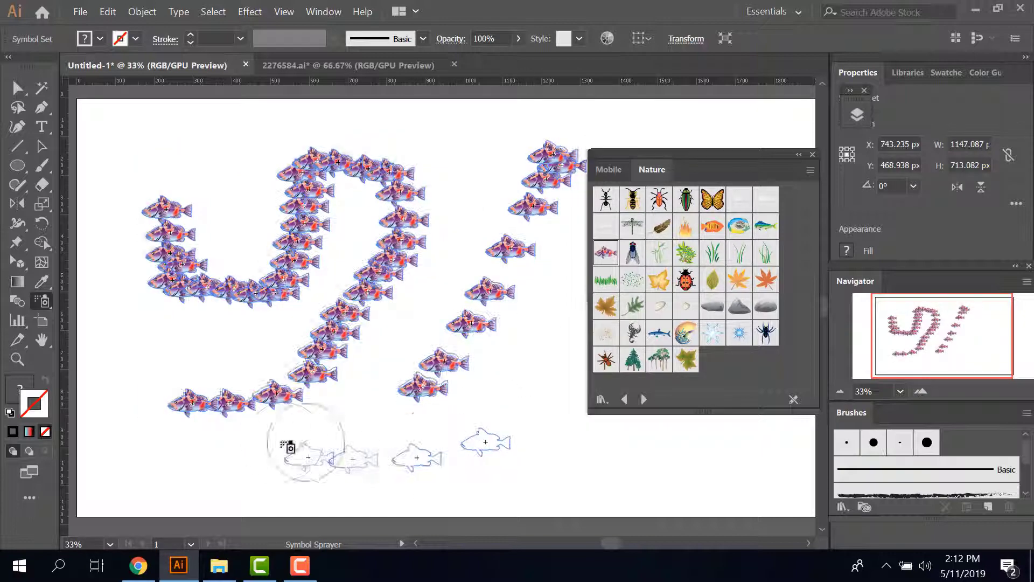
left_click_drag(486, 442, 276, 441)
left_click_drag(354, 408, 476, 183)
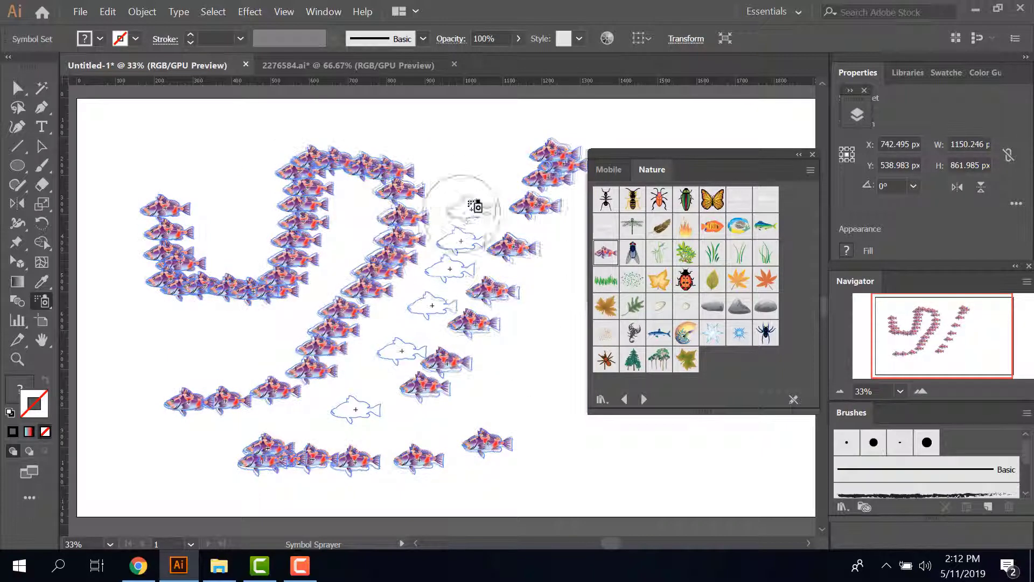
left_click_drag(342, 254, 154, 366)
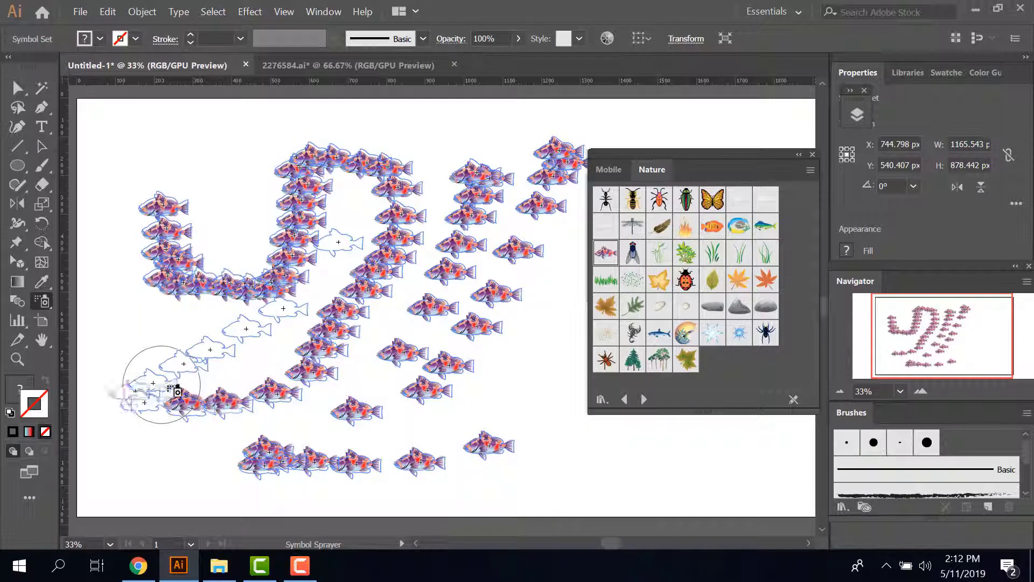
left_click_drag(150, 271, 139, 162)
Spray more fish over the left side, middle and top of the artboard
mouse_move(203, 155)
left_mouse_down()
mouse_move(240, 226)
mouse_move(208, 291)
left_mouse_up()
left_click_drag(162, 324, 130, 377)
mouse_move(469, 436)
left_mouse_down()
mouse_move(576, 358)
mouse_move(566, 372)
left_mouse_up()
left_click_drag(409, 313, 323, 421)
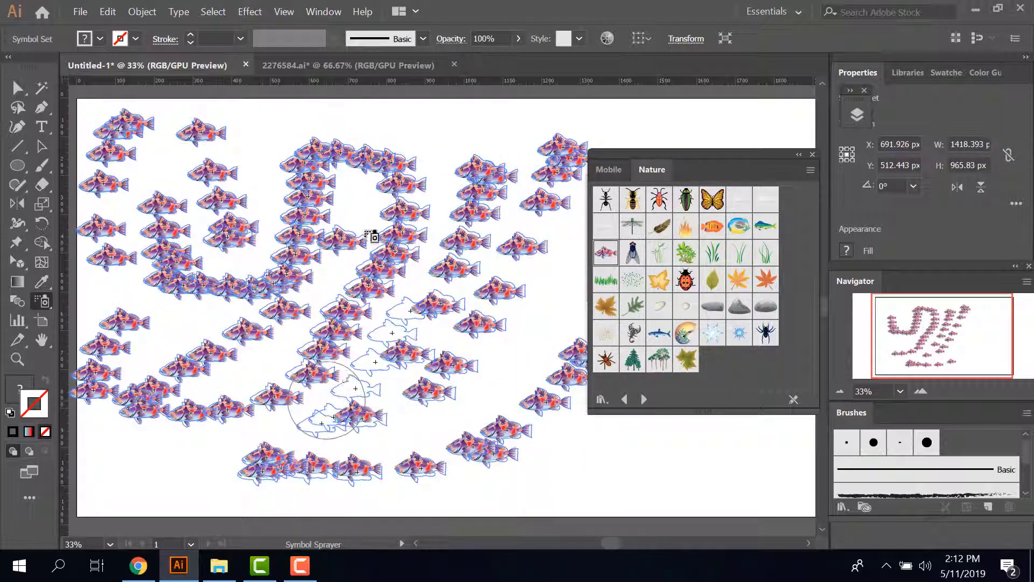
left_click_drag(364, 175, 358, 221)
mouse_move(275, 106)
left_mouse_down()
mouse_move(223, 316)
mouse_move(161, 203)
mouse_move(156, 351)
mouse_move(178, 377)
left_mouse_up()
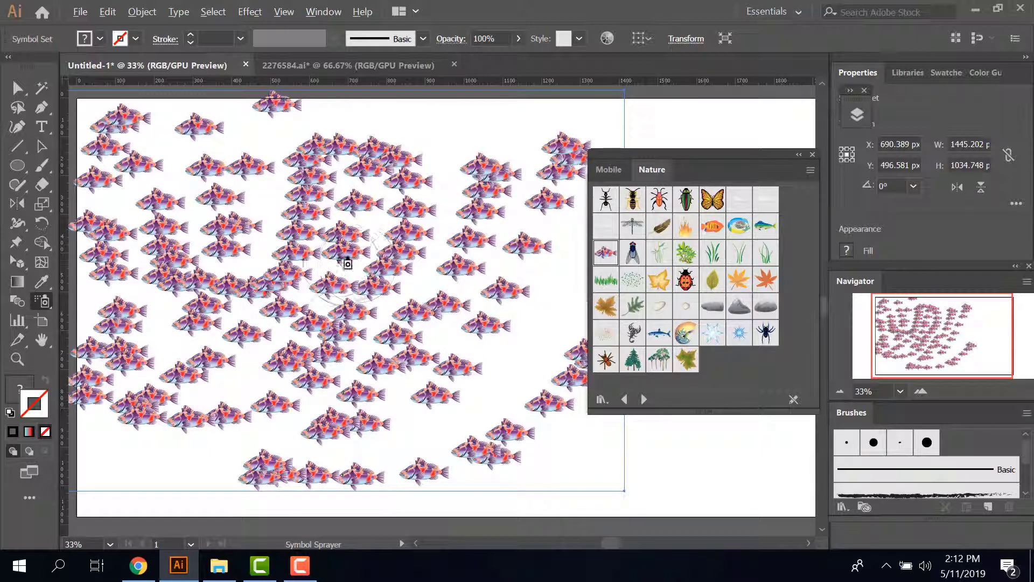
Alt-drag to thin out fish near the centre, then select and delete the whole fish set
left_click_drag(348, 264, 312, 150)
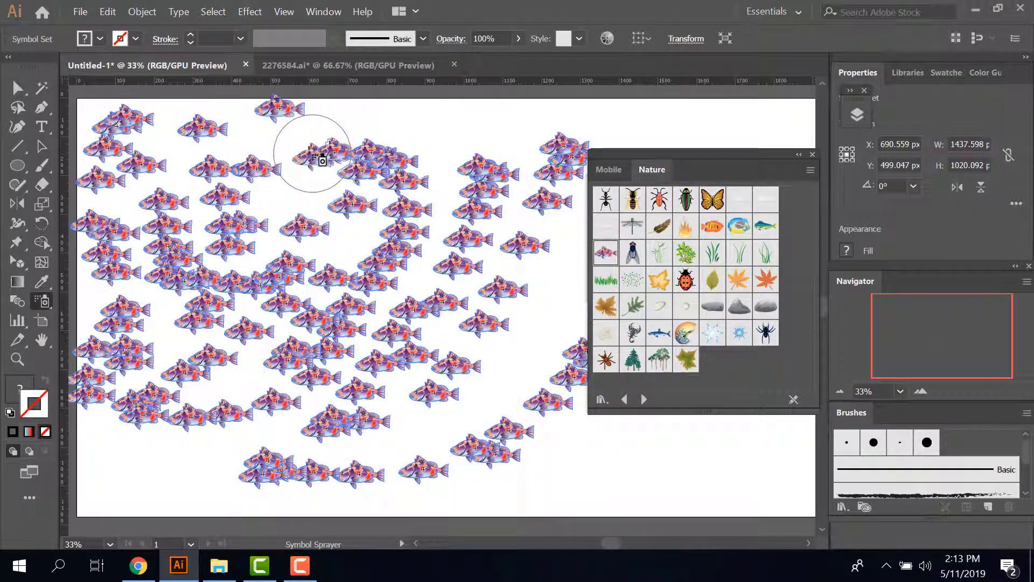
mouse_move(289, 343)
left_mouse_down()
mouse_move(208, 324)
mouse_move(185, 230)
mouse_move(171, 227)
mouse_move(127, 146)
mouse_move(139, 339)
mouse_move(173, 409)
mouse_move(374, 331)
mouse_move(356, 231)
mouse_move(563, 211)
mouse_move(554, 157)
mouse_move(478, 300)
left_mouse_up()
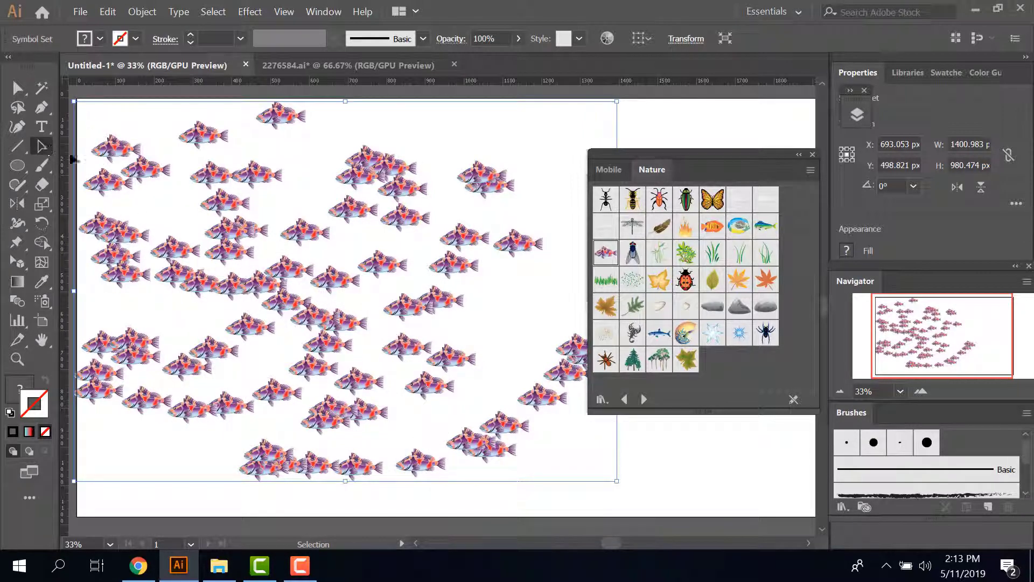
left_click(478, 277)
left_click(448, 303)
key("Delete")
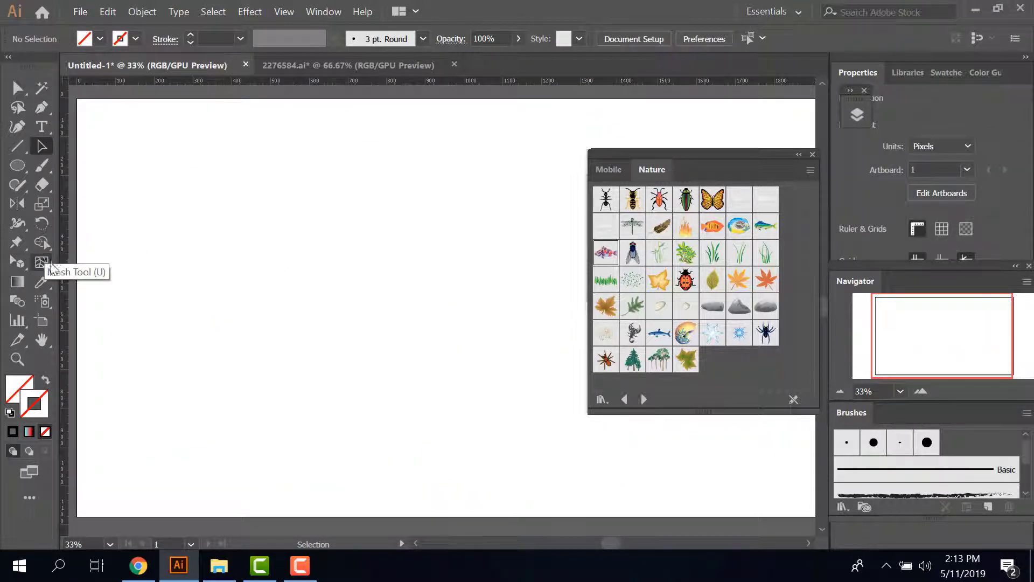
Switch to the Symbol Sprayer and pick the group-of-trees symbol
left_click(53, 305)
left_click(139, 300)
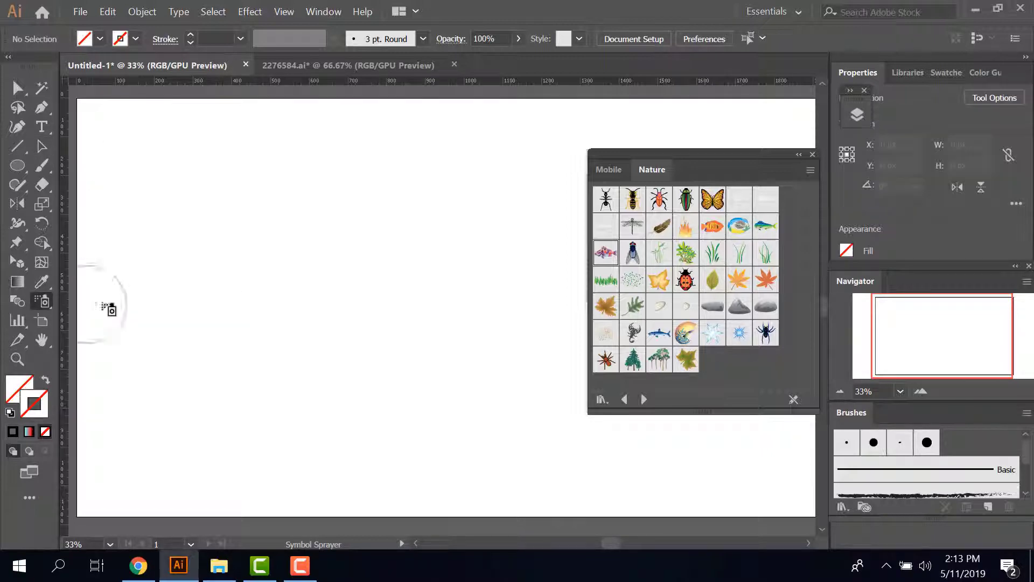
left_click(54, 310)
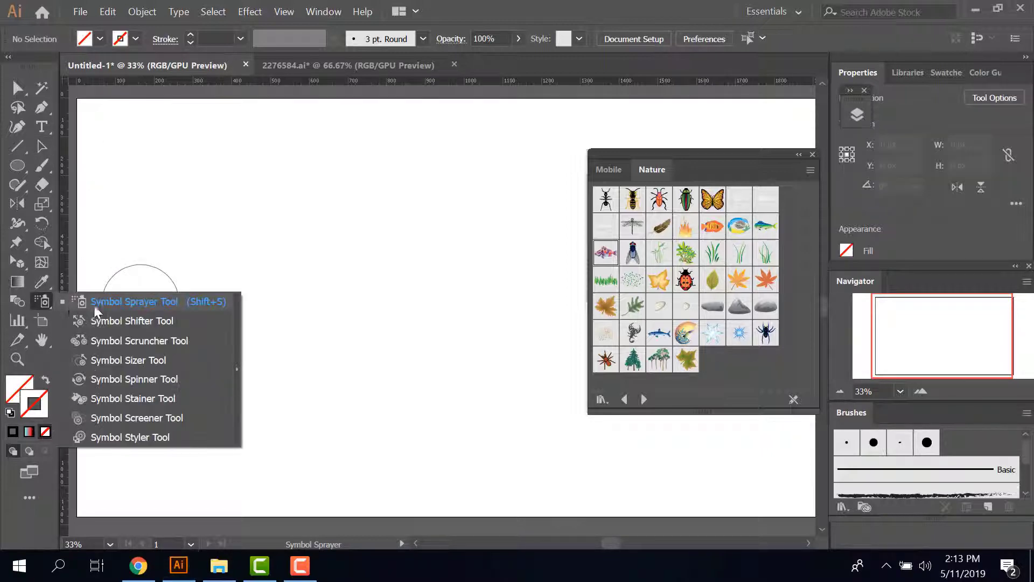
left_click(113, 313)
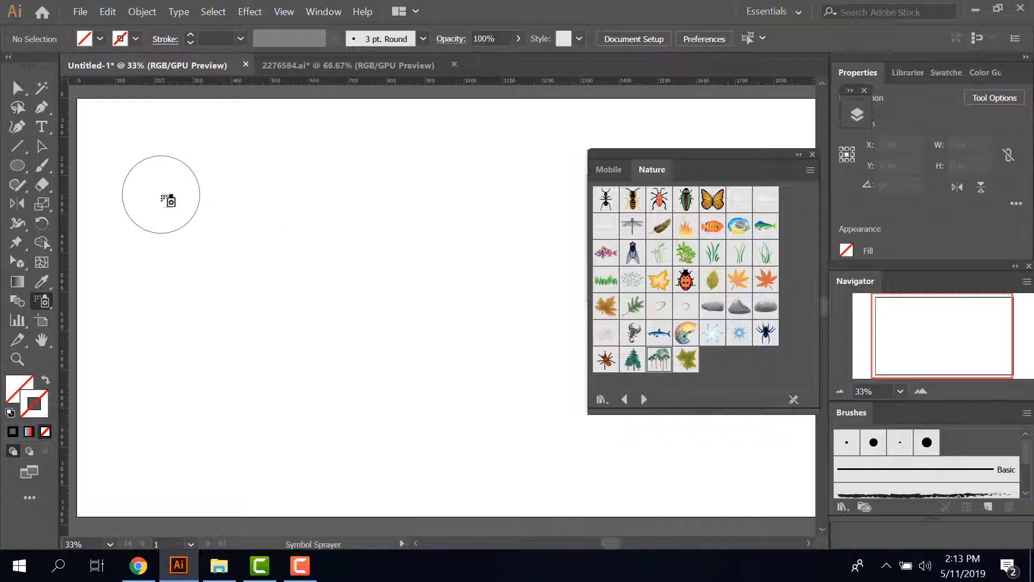
Spray trees across the upper left, top row, centre and lower right of the artboard
mouse_move(162, 201)
left_mouse_down()
mouse_move(261, 238)
mouse_move(383, 382)
left_mouse_up()
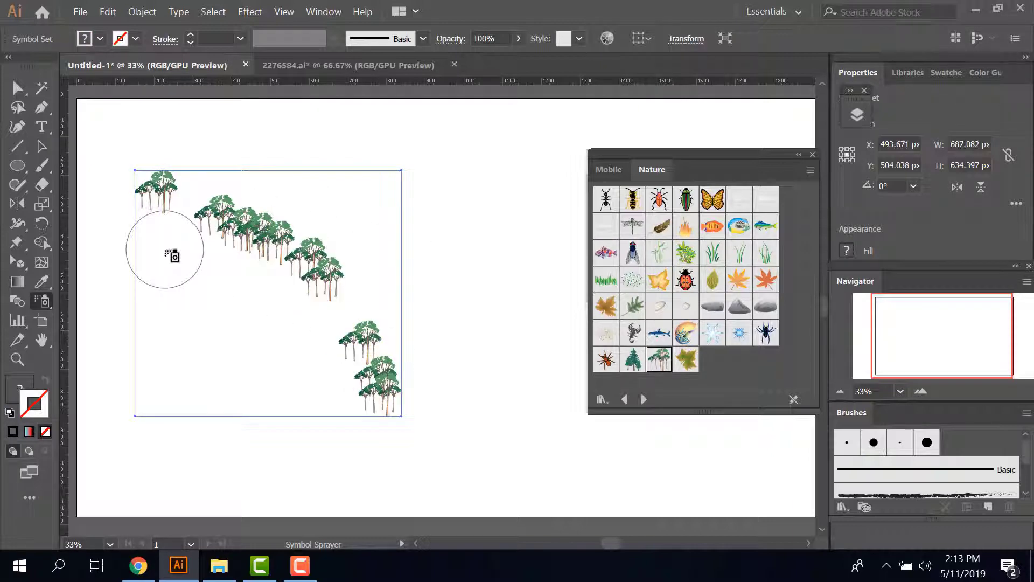
mouse_move(178, 230)
left_mouse_down()
mouse_move(323, 404)
mouse_move(334, 383)
mouse_move(258, 278)
left_mouse_up()
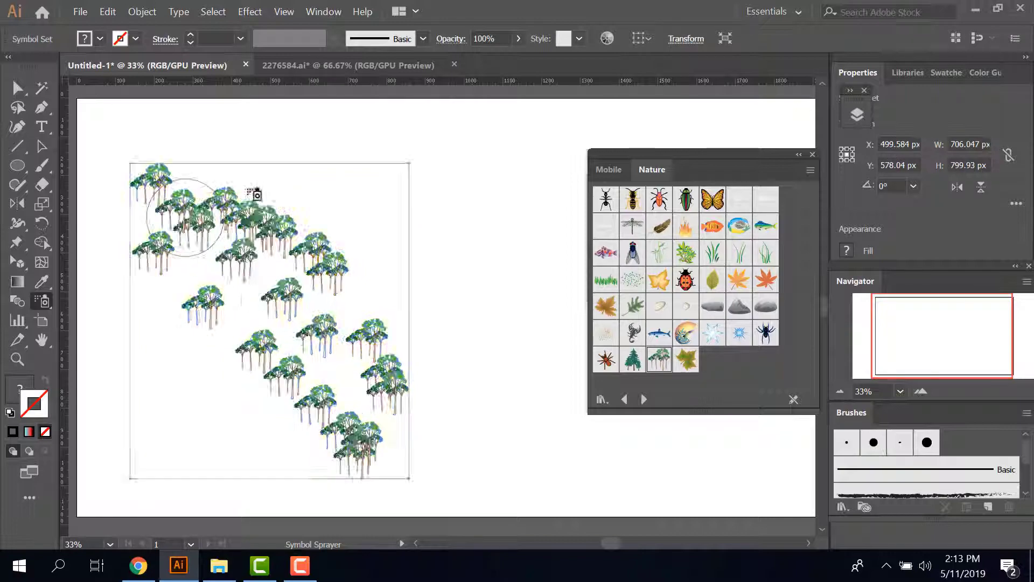
mouse_move(248, 178)
left_mouse_down()
mouse_move(345, 177)
mouse_move(529, 280)
left_mouse_up()
left_click_drag(312, 172, 367, 172)
left_click_drag(367, 221, 496, 381)
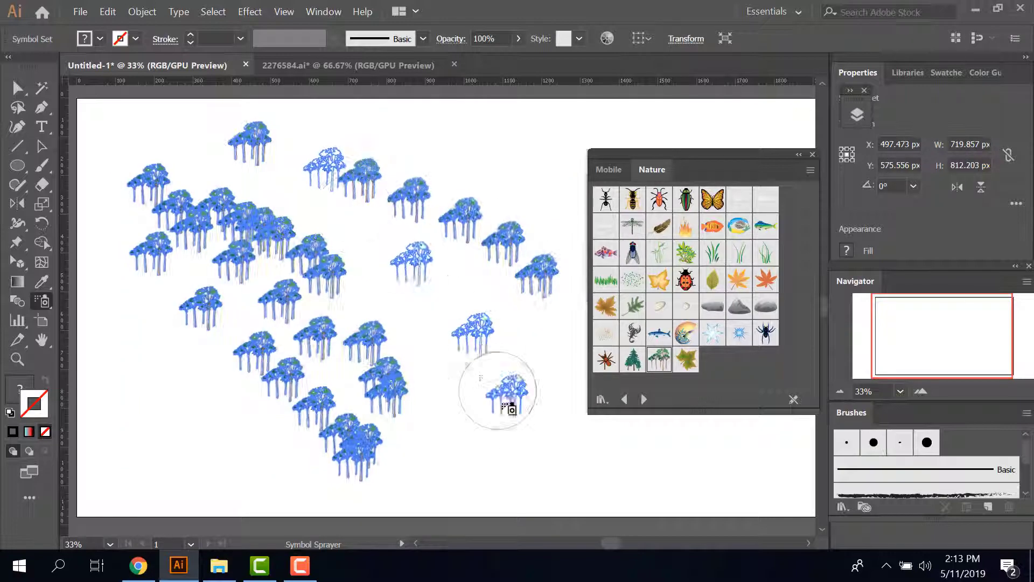
left_click_drag(370, 231, 447, 428)
left_click_drag(467, 259, 377, 323)
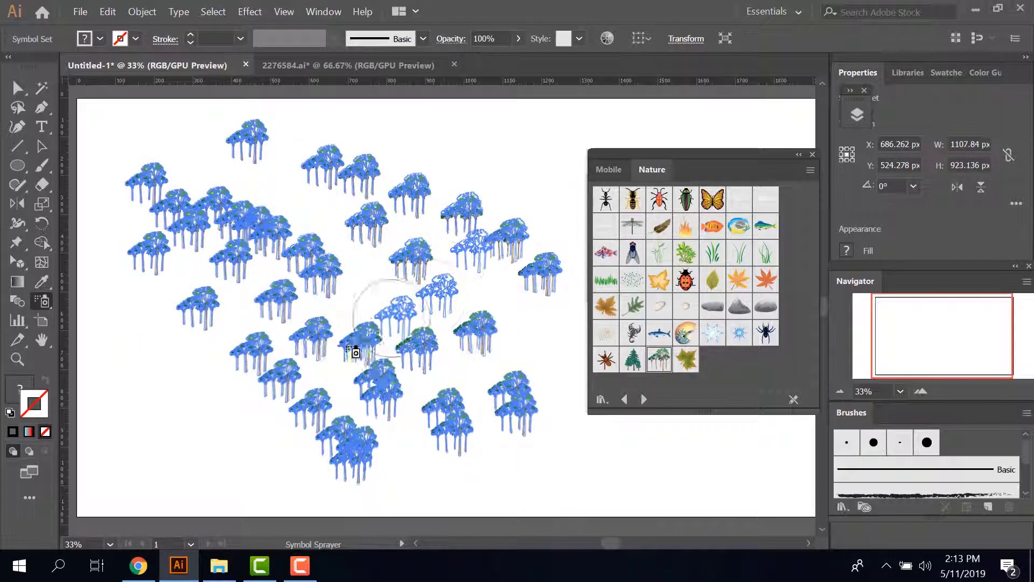
left_click_drag(462, 167, 242, 151)
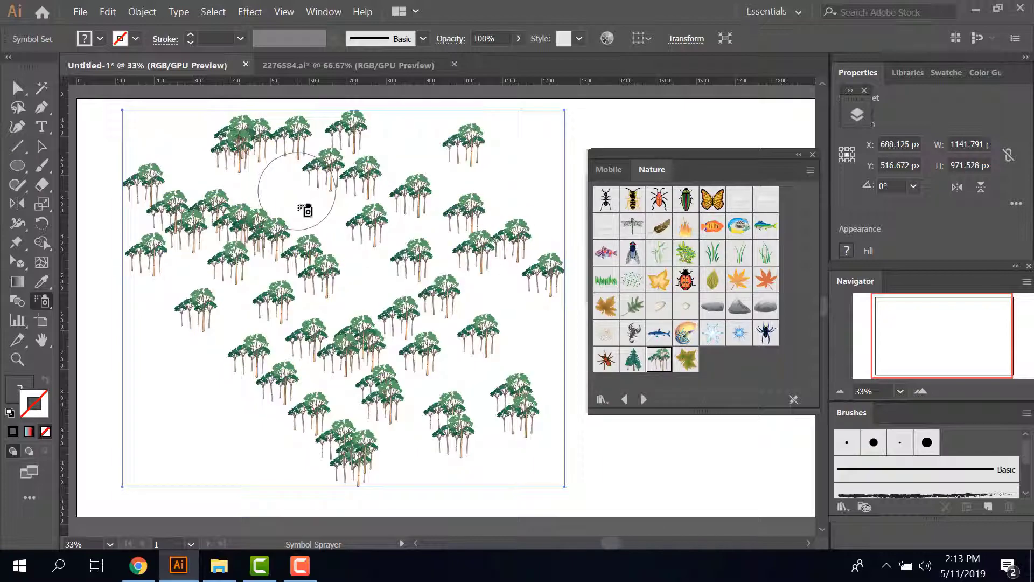
Fill the centre, lower left, far left and top right with more sprayed trees
left_click_drag(300, 217, 344, 295)
left_click_drag(170, 372, 250, 474)
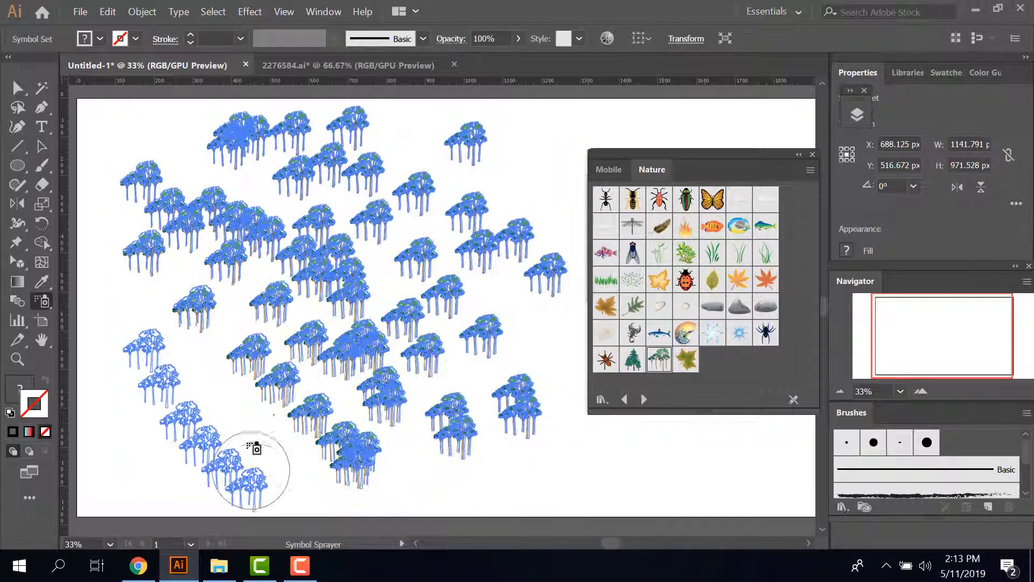
left_click_drag(231, 336, 243, 431)
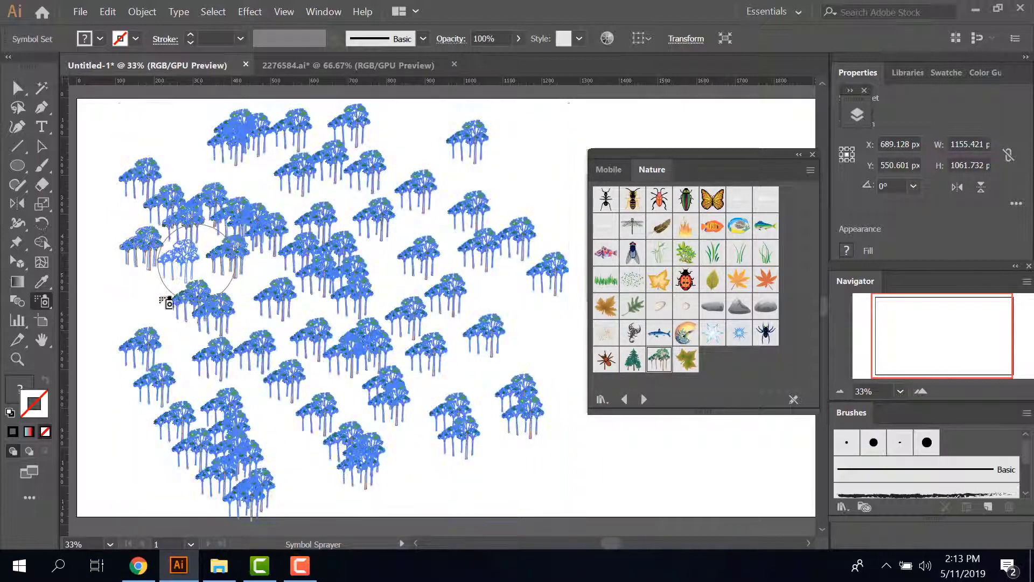
left_click_drag(167, 295, 127, 323)
mouse_move(424, 238)
left_mouse_down()
mouse_move(431, 270)
mouse_move(496, 365)
mouse_move(503, 341)
left_mouse_up()
left_click_drag(512, 151, 366, 184)
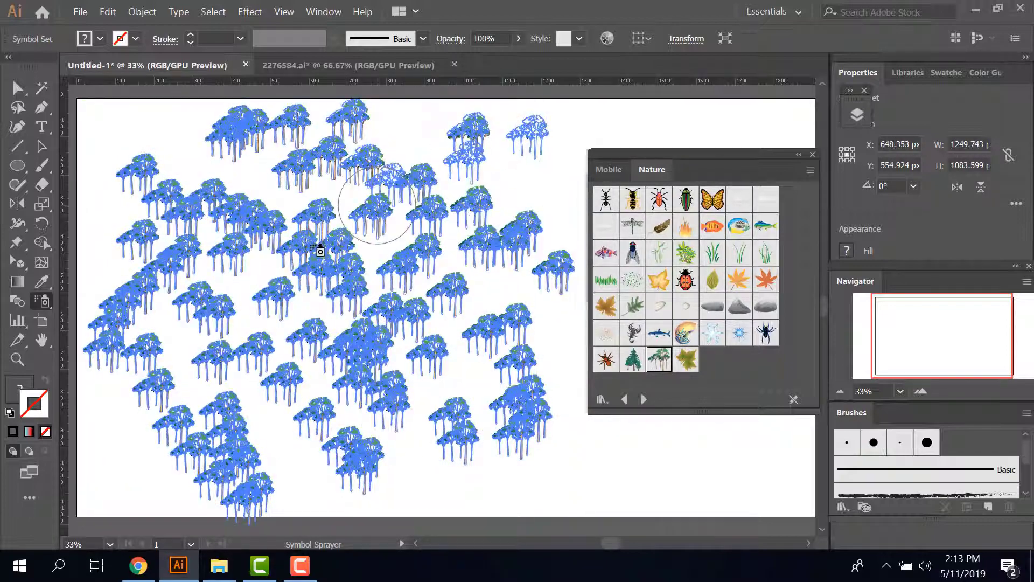
mouse_move(242, 151)
left_mouse_down()
mouse_move(259, 245)
mouse_move(250, 232)
left_mouse_up()
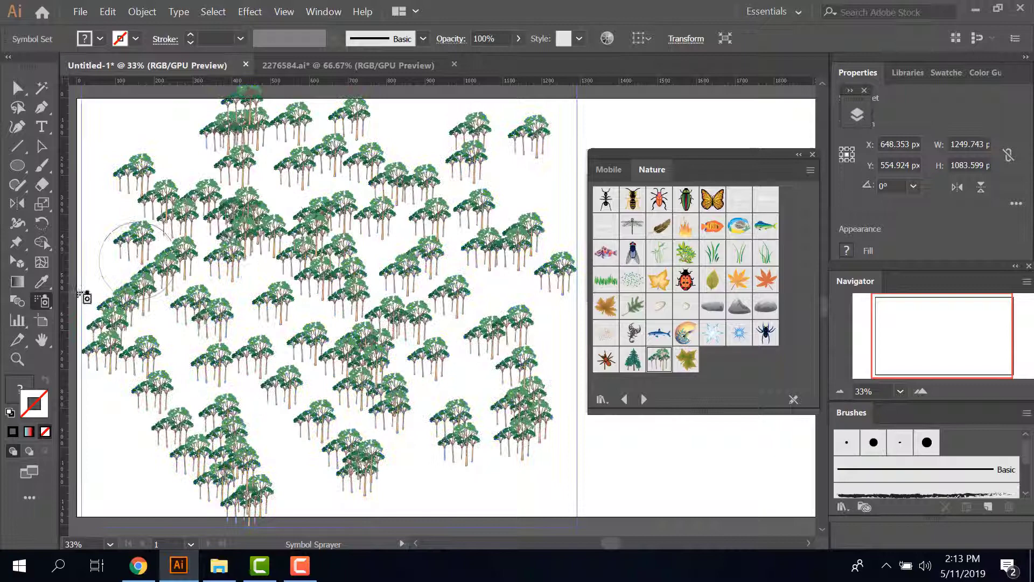
double_click(42, 300)
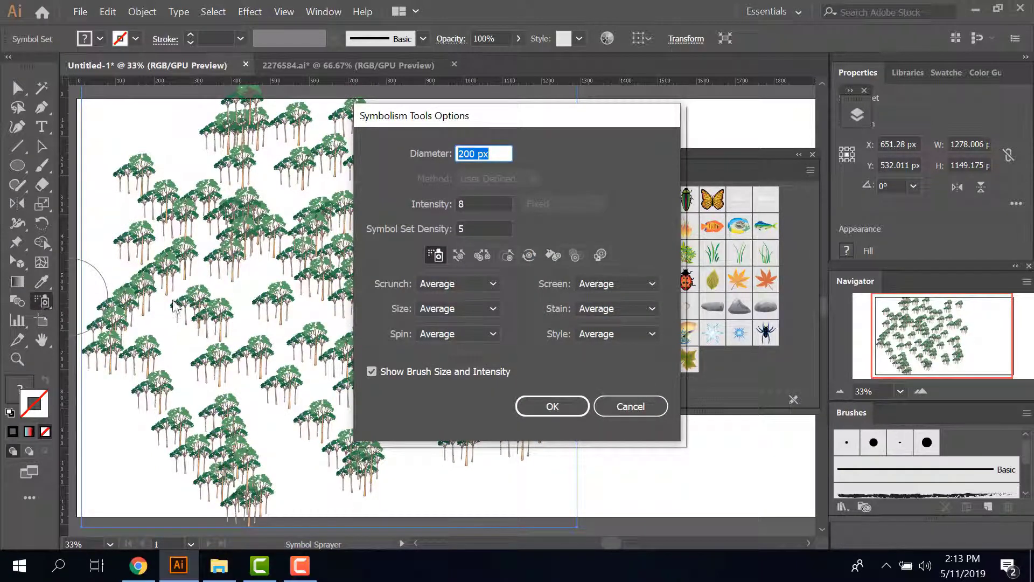
left_click_drag(536, 114, 542, 122)
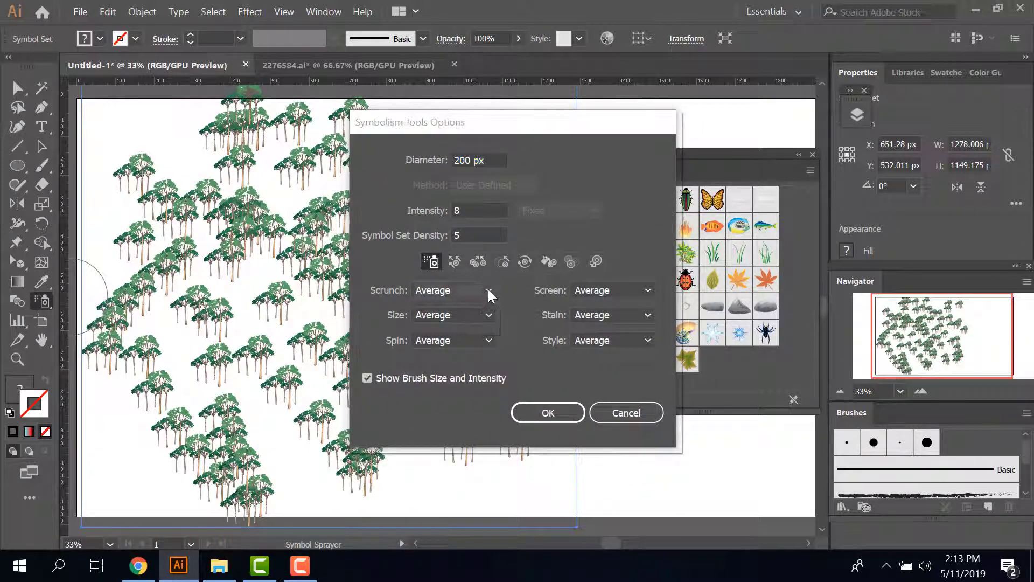
left_click(488, 290)
left_click(479, 310)
left_click(490, 315)
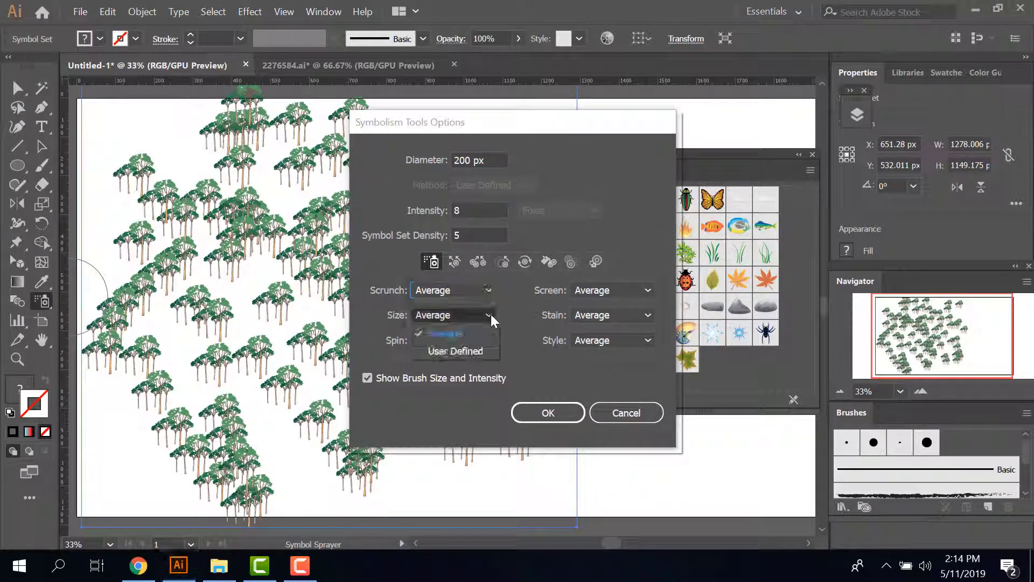
left_click(490, 314)
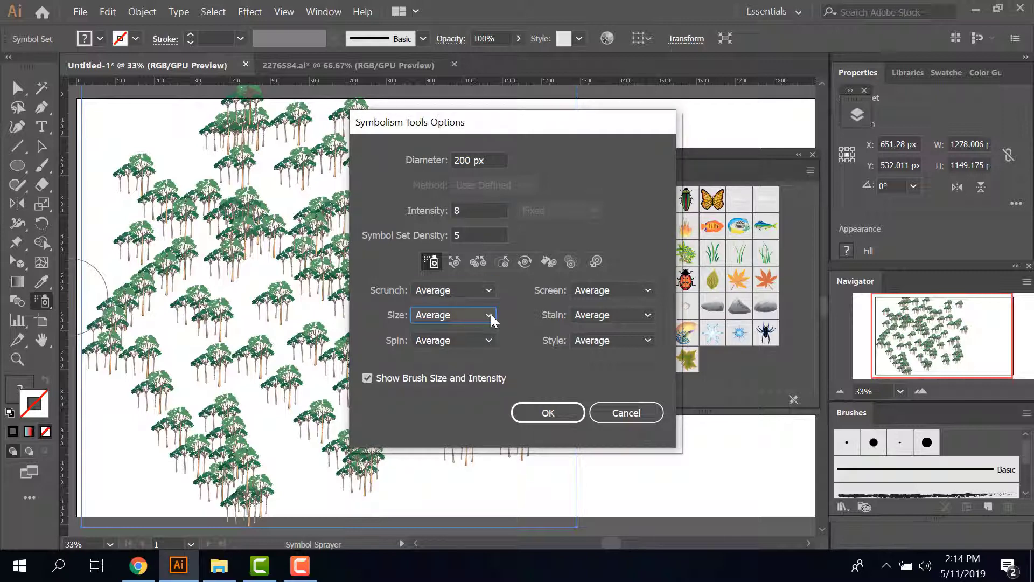
left_click(490, 340)
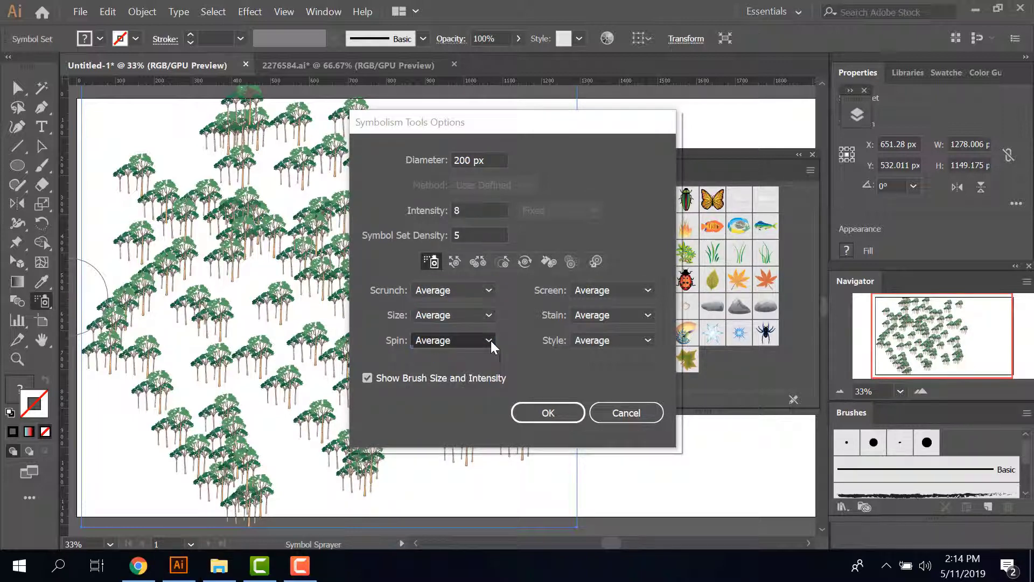
left_click(490, 341)
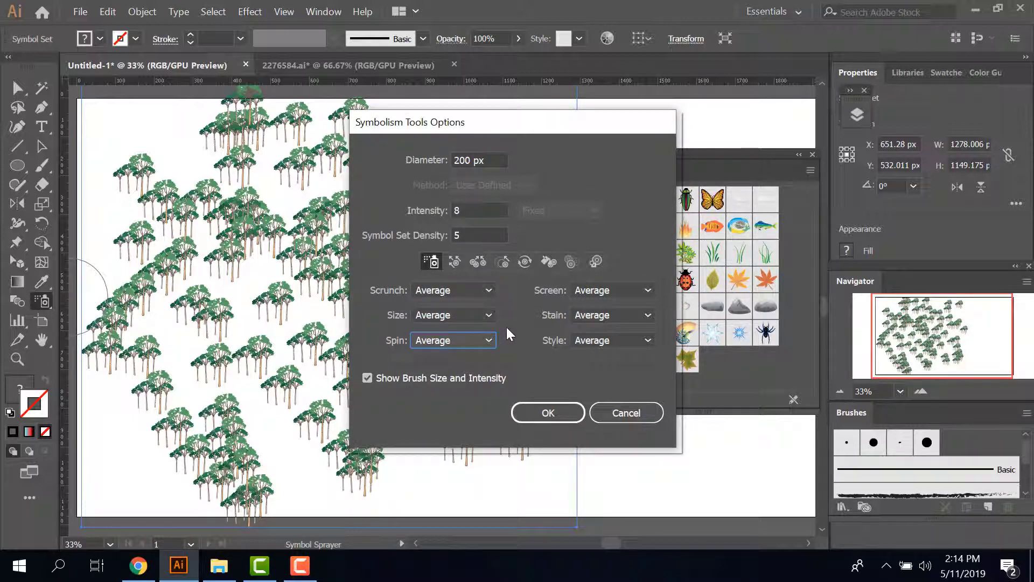
left_click(456, 260)
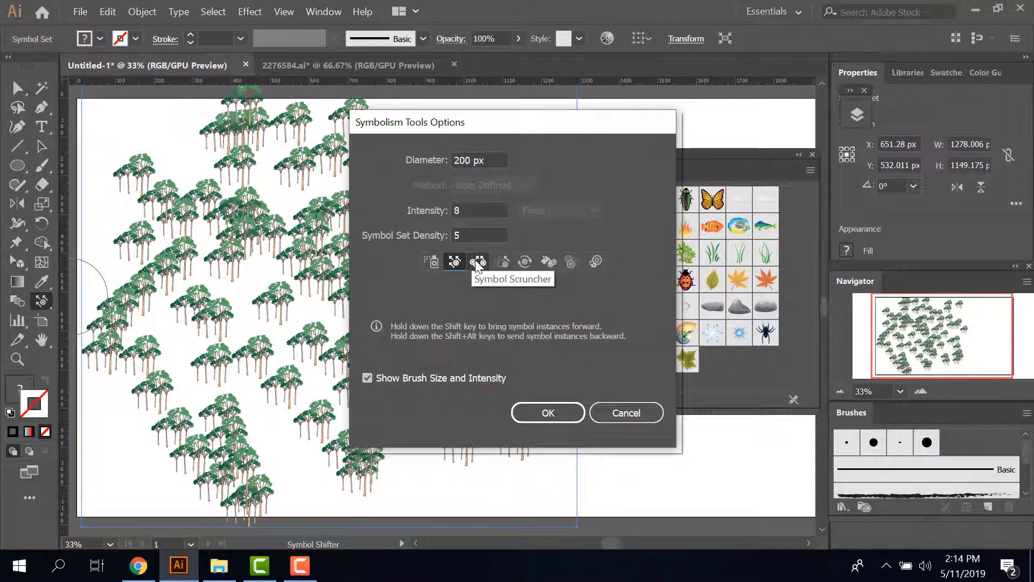
left_click(477, 262)
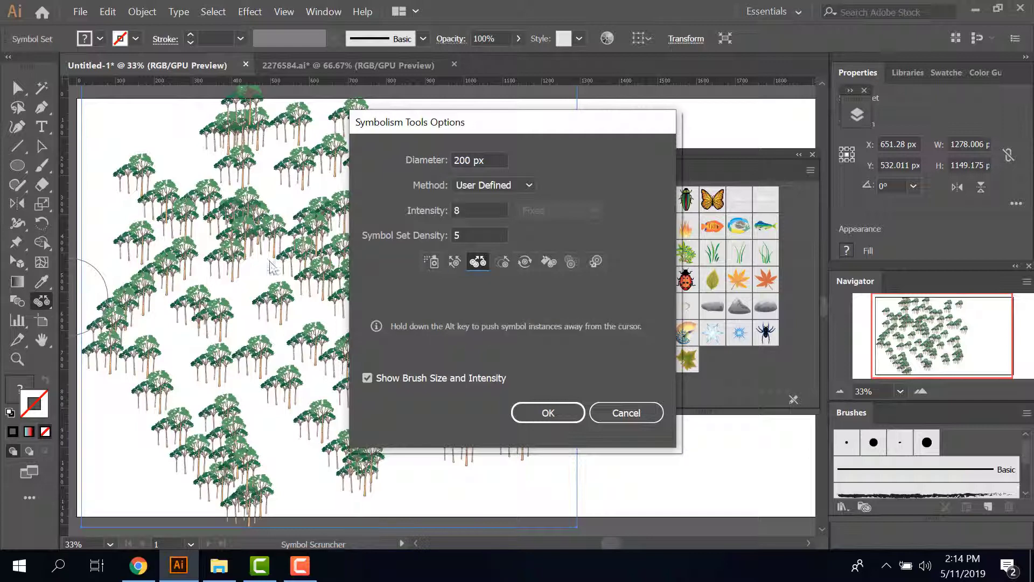
left_click(433, 261)
left_click(623, 414)
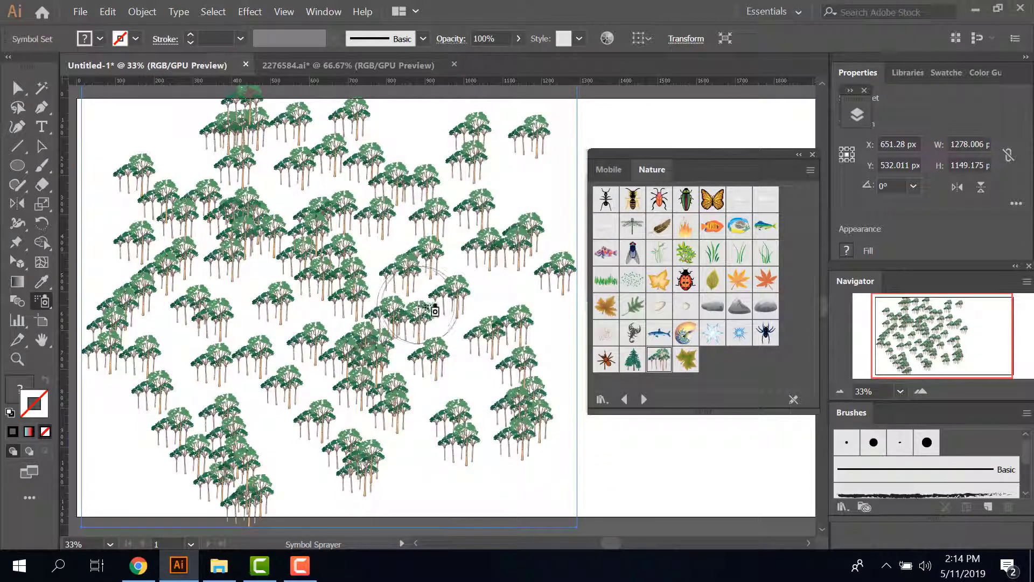
Spray a few more trees across the middle of the forest
mouse_move(393, 243)
left_mouse_down()
mouse_move(334, 231)
mouse_move(272, 298)
mouse_move(361, 230)
mouse_move(119, 293)
left_mouse_up()
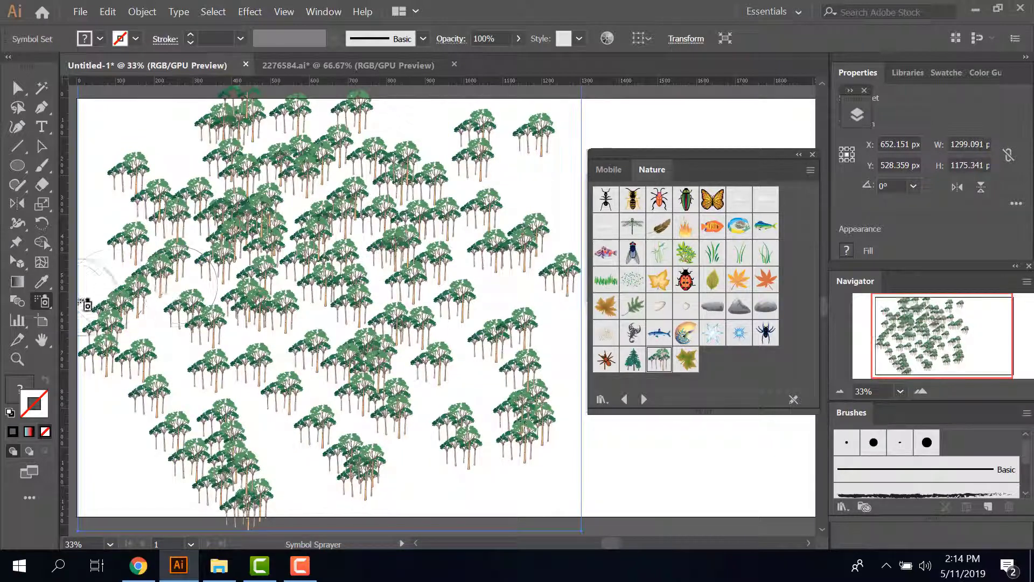
left_click(53, 311)
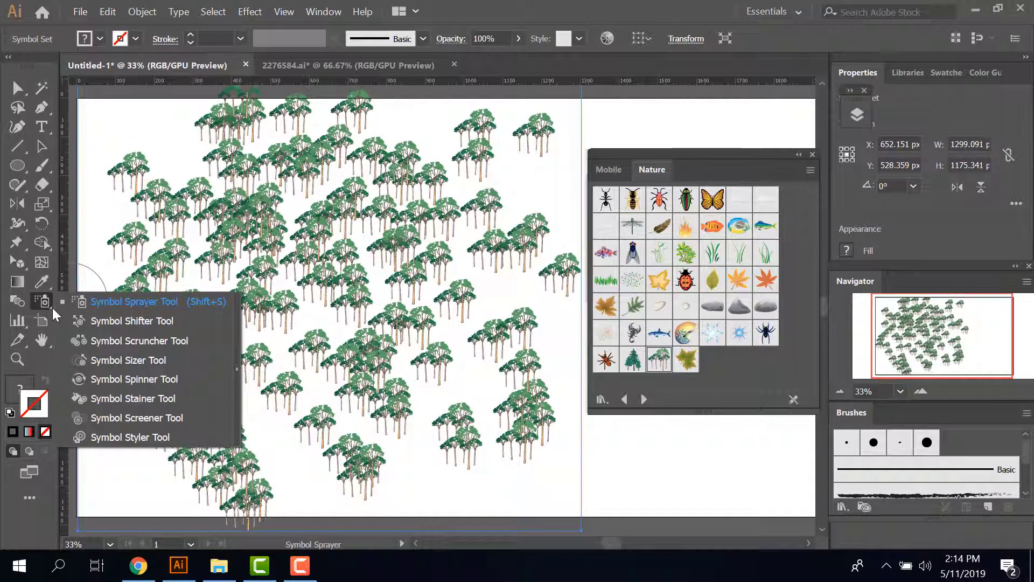
left_click(122, 321)
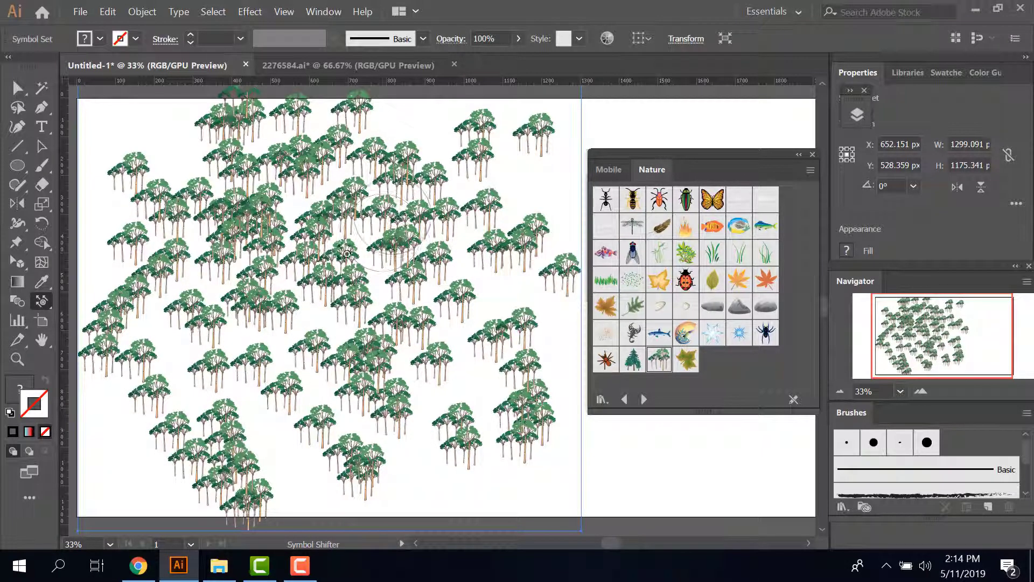
Push tree clusters around the upper middle, centre and lower left with the Symbol Shifter
mouse_move(347, 255)
left_mouse_down()
mouse_move(322, 271)
mouse_move(323, 318)
mouse_move(335, 268)
left_mouse_up()
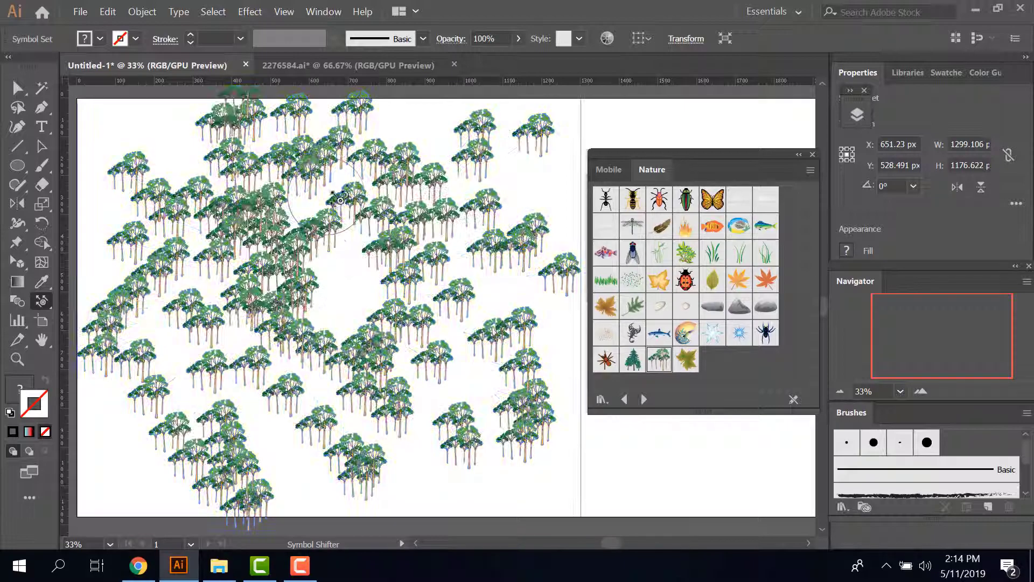
mouse_move(325, 276)
left_mouse_down()
mouse_move(461, 280)
mouse_move(378, 265)
mouse_move(404, 236)
mouse_move(388, 250)
mouse_move(501, 206)
left_mouse_up()
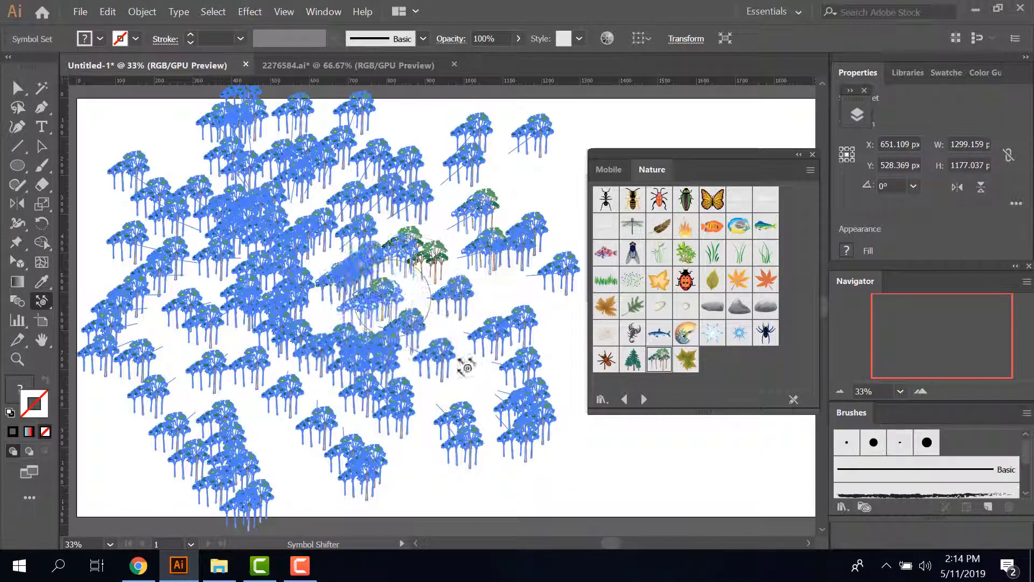
left_click_drag(462, 358, 458, 405)
mouse_move(323, 345)
left_mouse_down()
mouse_move(178, 292)
mouse_move(171, 276)
left_mouse_up()
mouse_move(219, 302)
left_mouse_down()
mouse_move(229, 197)
mouse_move(365, 185)
mouse_move(334, 178)
mouse_move(57, 315)
left_mouse_up()
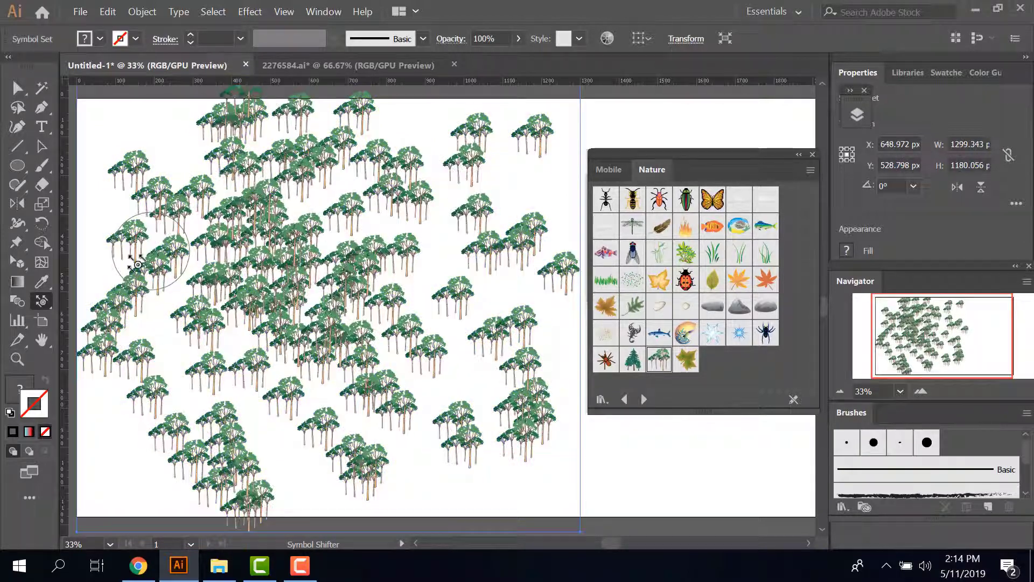
Scrunch trees in the middle, left side and lower left into tighter clusters with the Symbol Scruncher
left_click(50, 308)
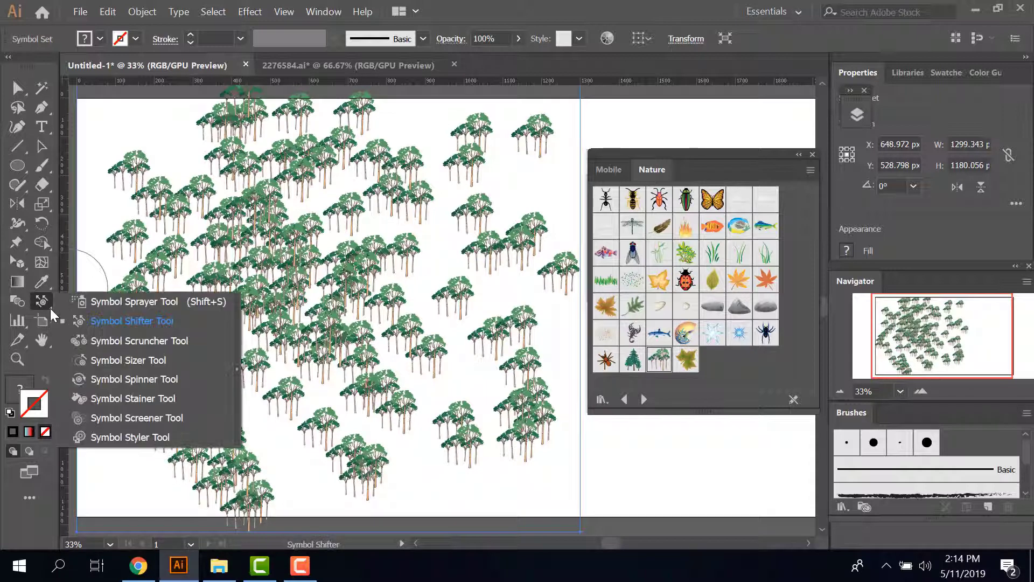
left_click(101, 344)
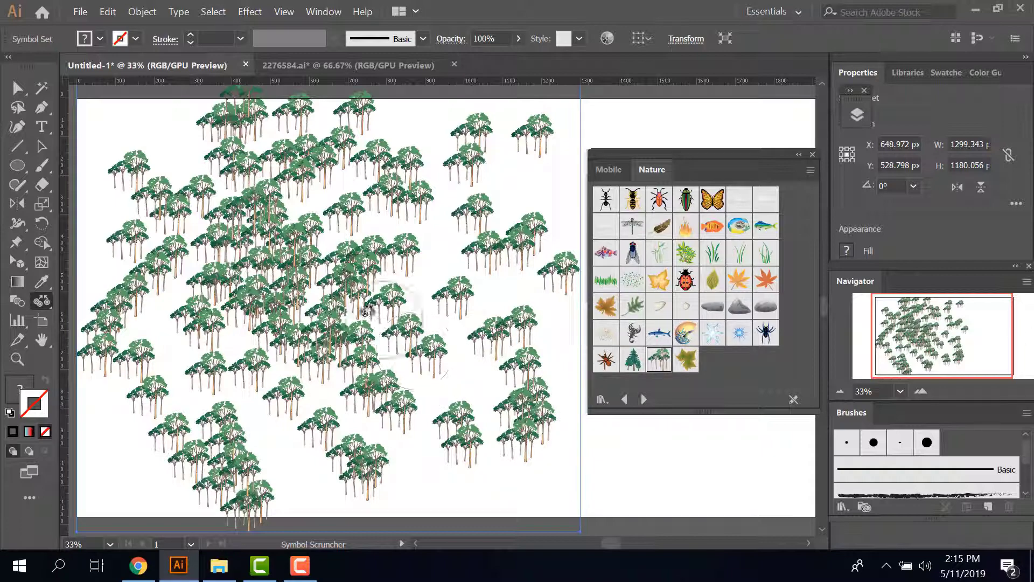
mouse_move(367, 270)
left_mouse_down()
mouse_move(455, 244)
mouse_move(426, 215)
left_mouse_up()
mouse_move(355, 227)
left_mouse_down()
mouse_move(350, 278)
mouse_move(483, 294)
mouse_move(594, 232)
left_mouse_up()
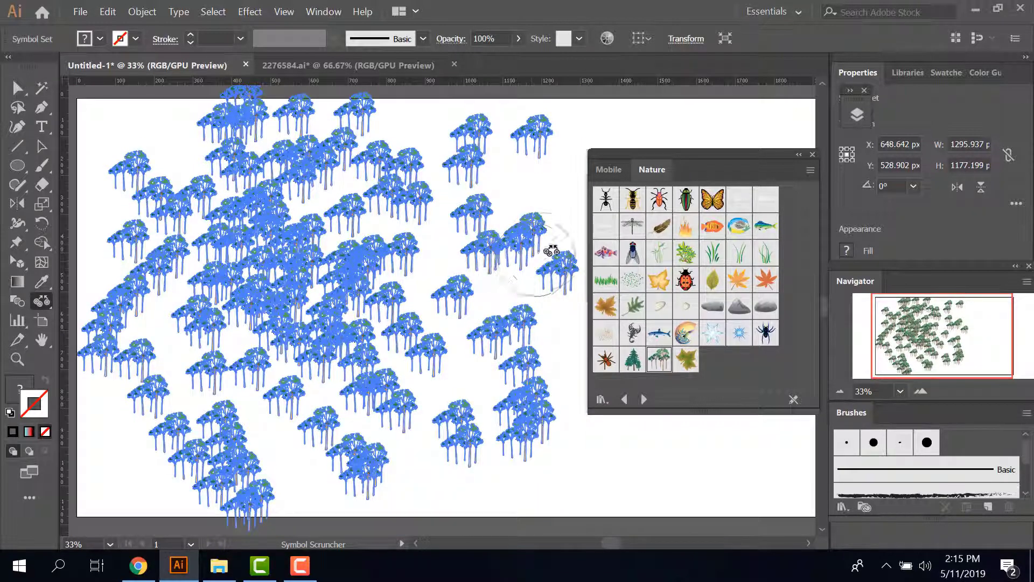
mouse_move(563, 268)
left_mouse_down()
mouse_move(475, 383)
mouse_move(429, 351)
mouse_move(272, 426)
mouse_move(172, 447)
left_mouse_up()
left_click_drag(360, 474, 109, 484)
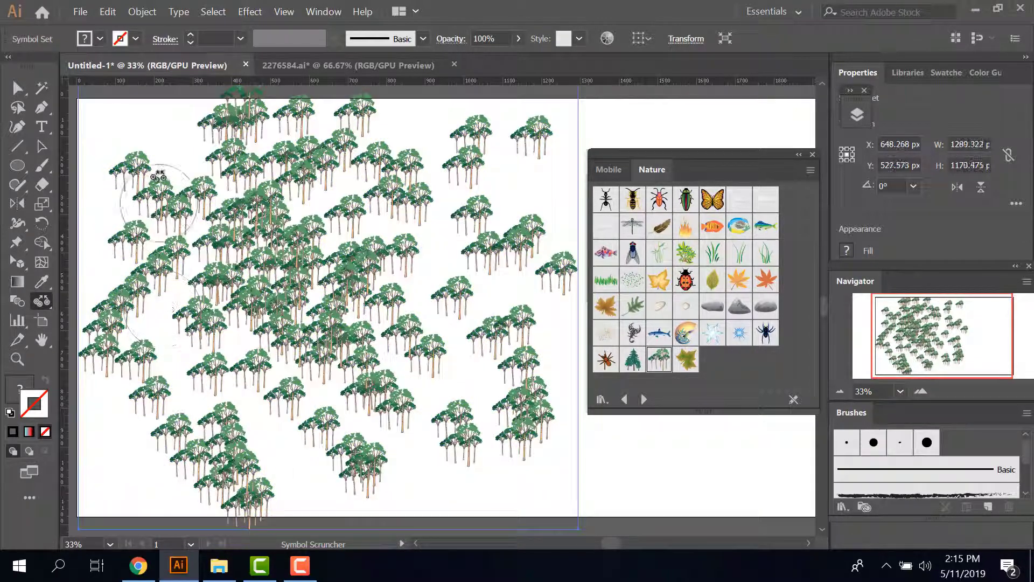
left_click_drag(138, 162, 139, 297)
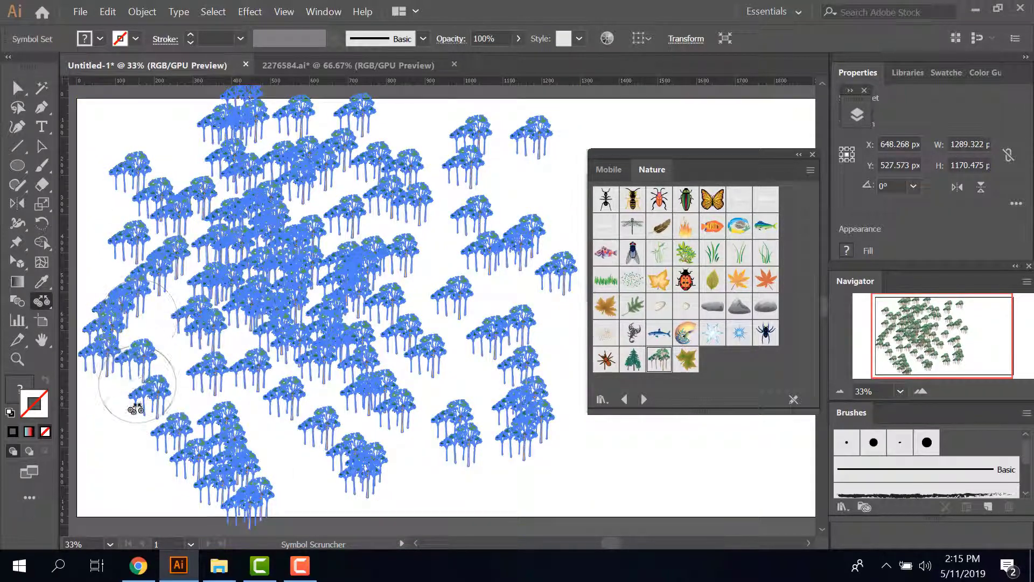
left_click_drag(135, 356, 258, 368)
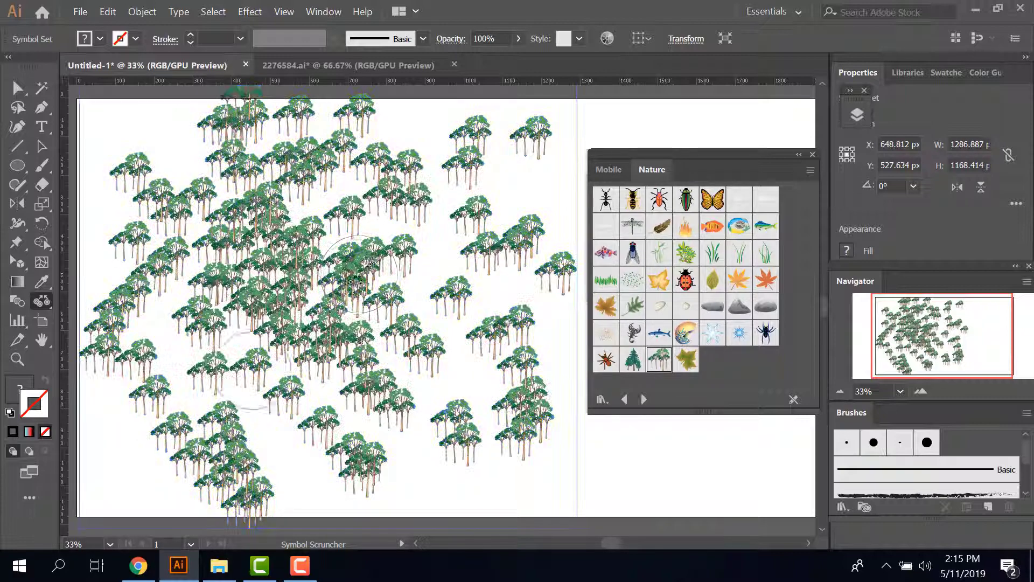
left_click_drag(377, 253, 375, 261)
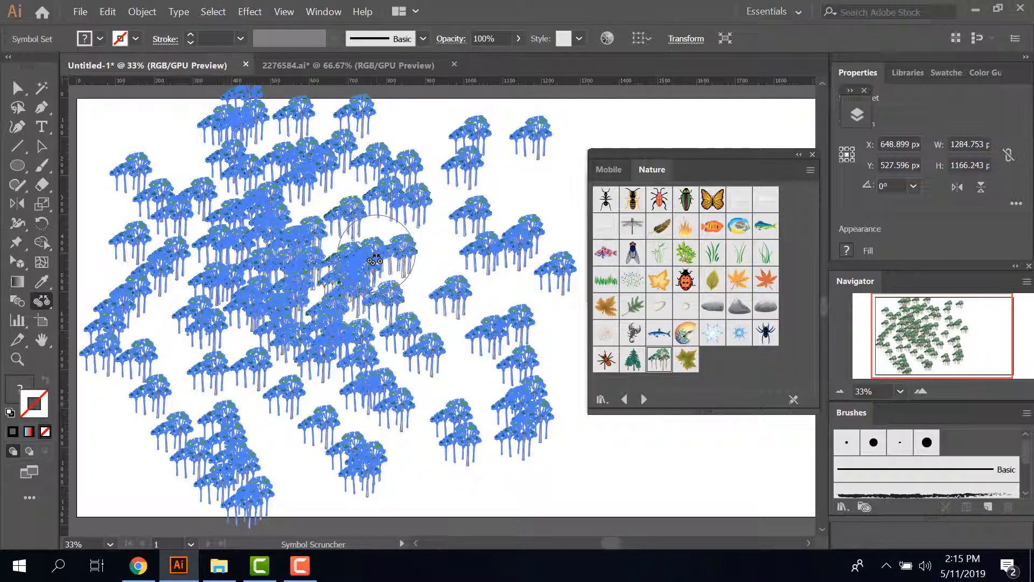
left_click_drag(376, 261, 452, 282)
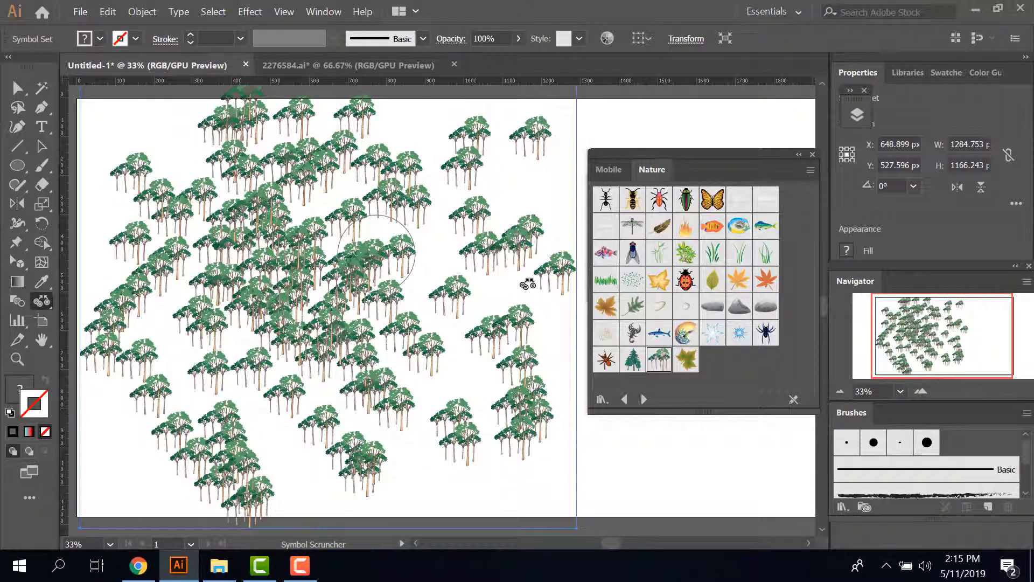
Enlarge trees on the right and centre-right of the set with the Symbol Sizer
left_click(50, 303)
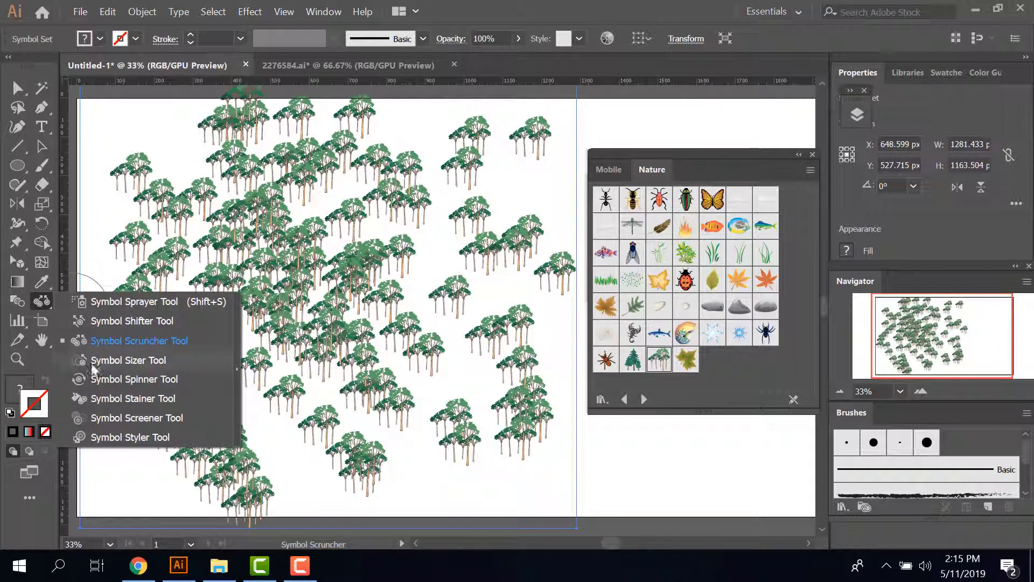
left_click(119, 364)
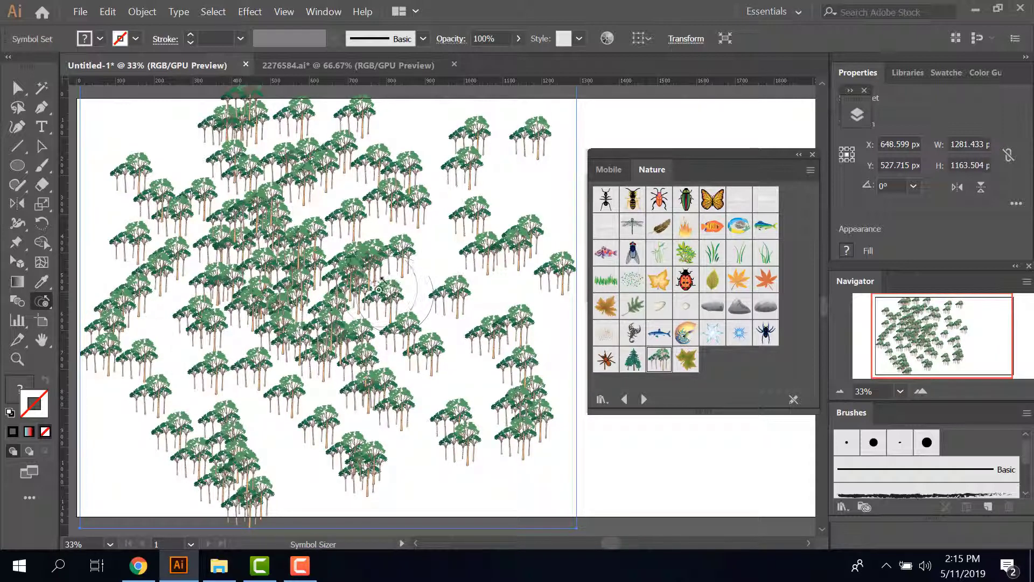
left_click_drag(379, 290, 545, 201)
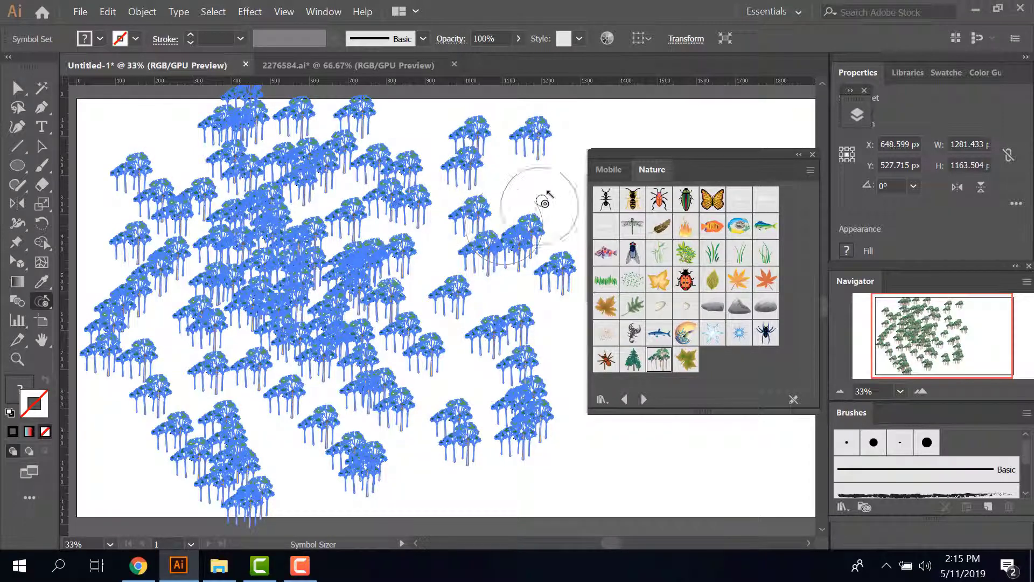
left_click_drag(455, 289, 459, 284)
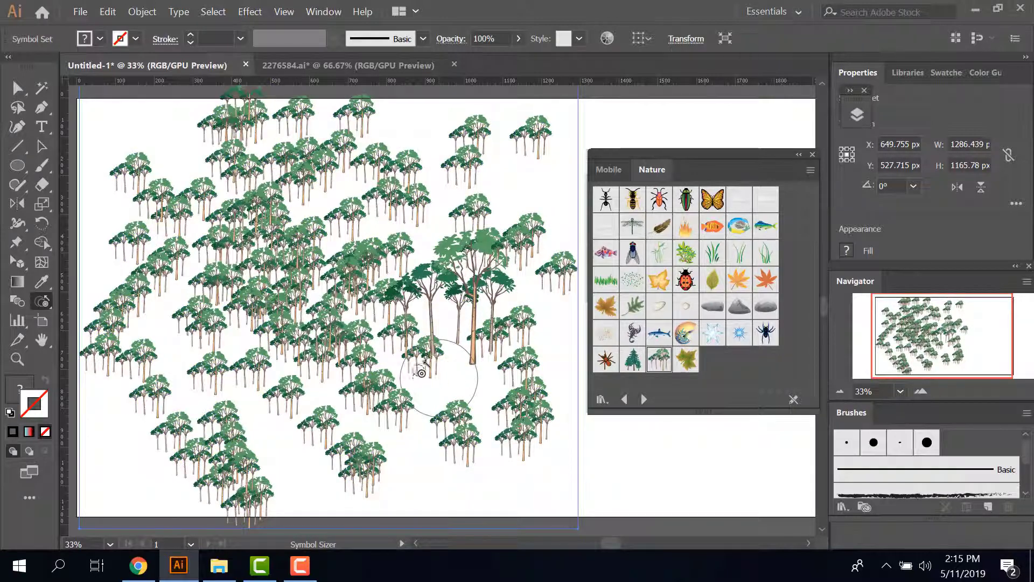
left_click_drag(420, 364, 421, 364)
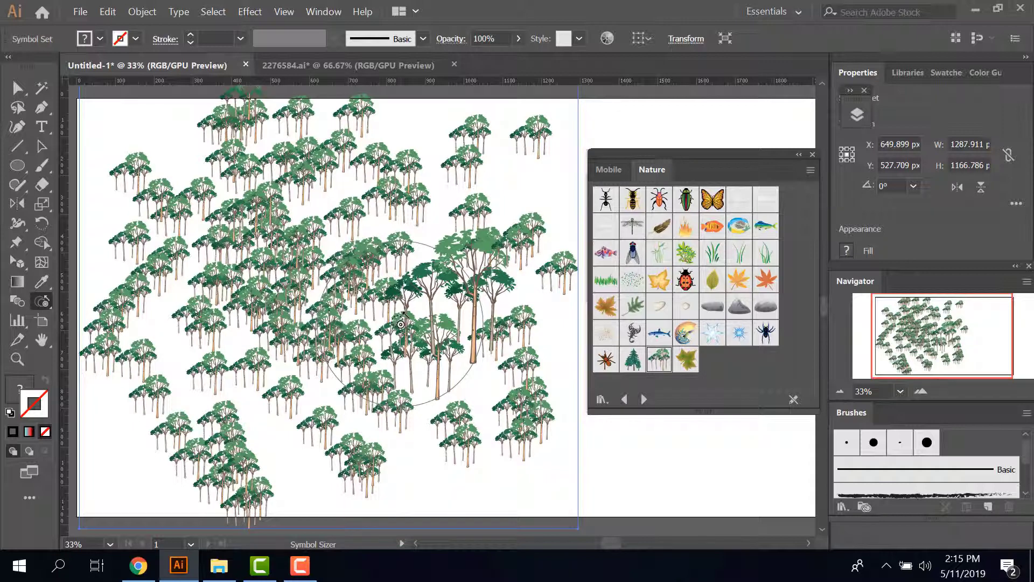
Resize the brush with [ and ] and enlarge the central trees, widening the set to 1345 px
key("bracketleft")
key("bracketleft")
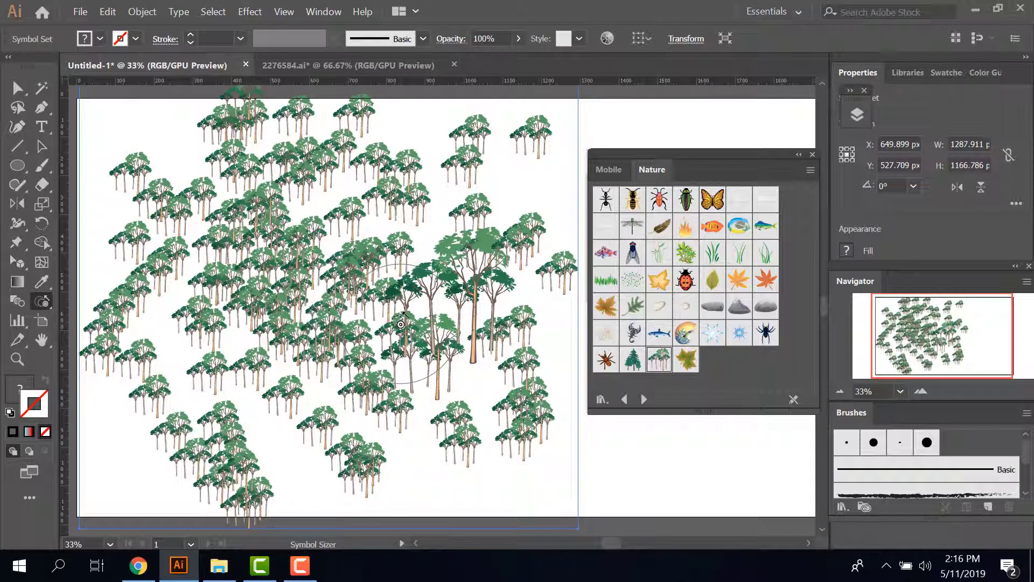
key("bracketleft")
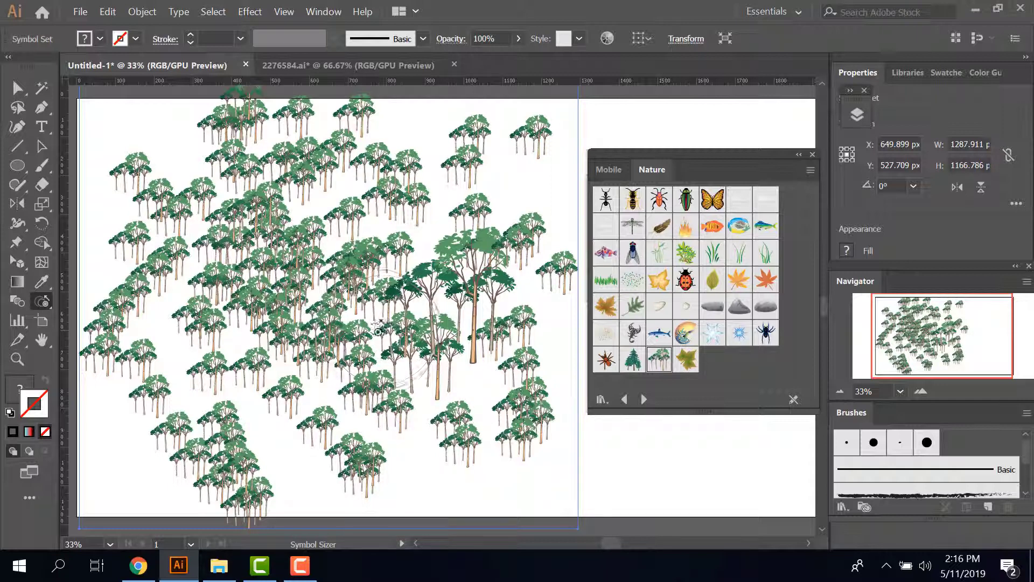
left_click_drag(401, 323, 326, 289)
key("bracketright")
key("bracketright")
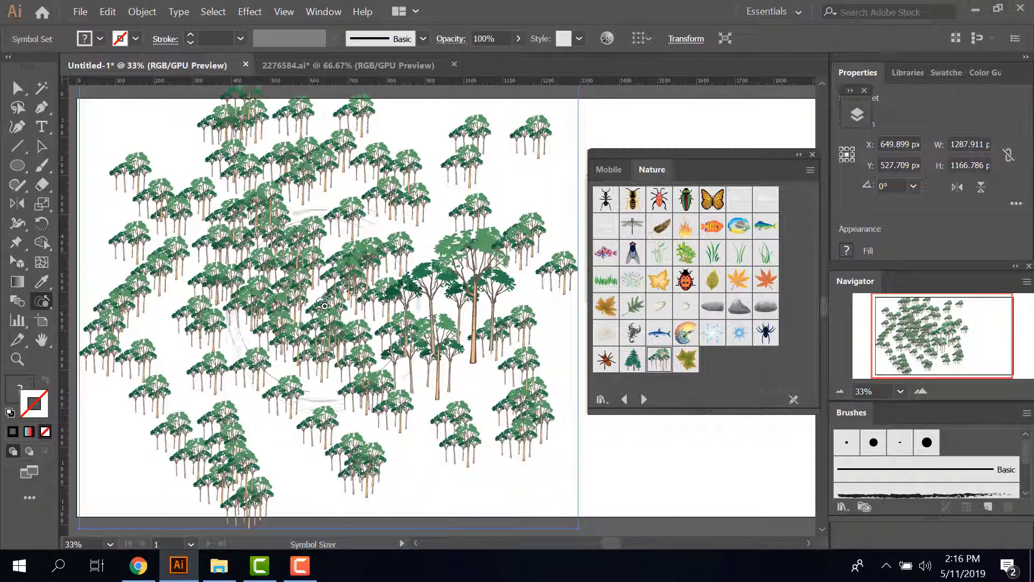
key("bracketright")
key("bracketright")
key("bracketright")
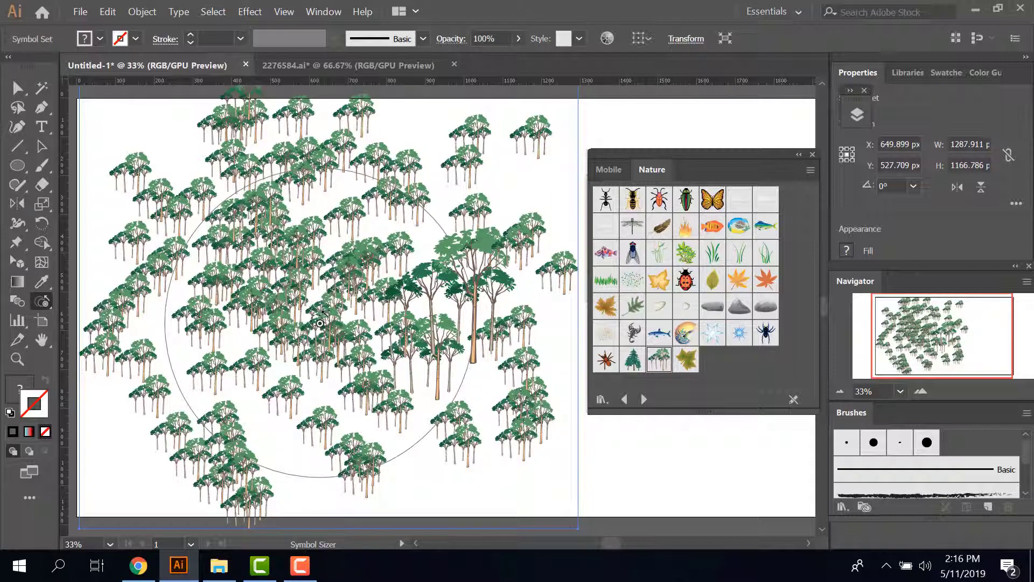
left_click_drag(320, 323, 319, 323)
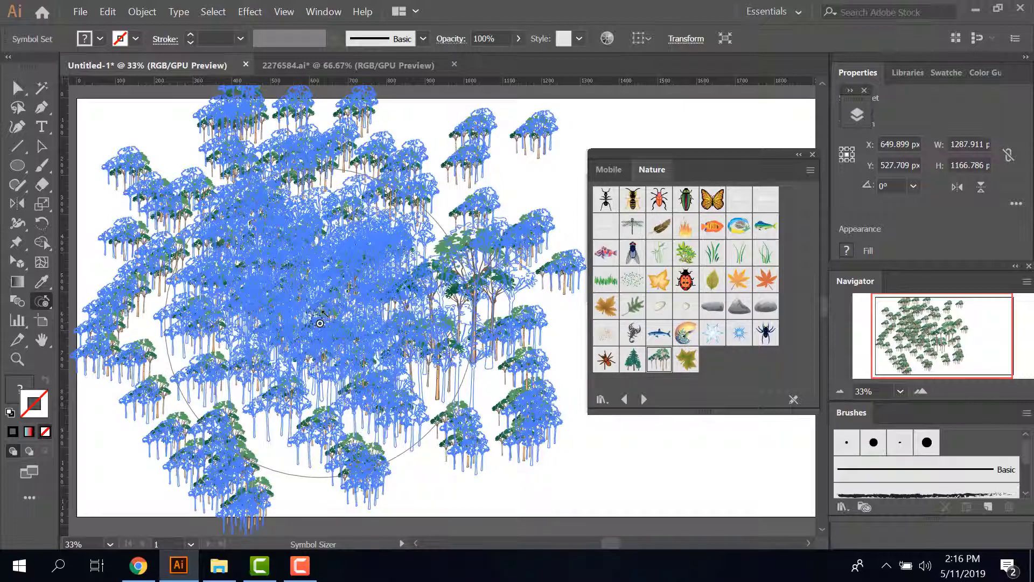
left_click_drag(319, 324, 466, 291)
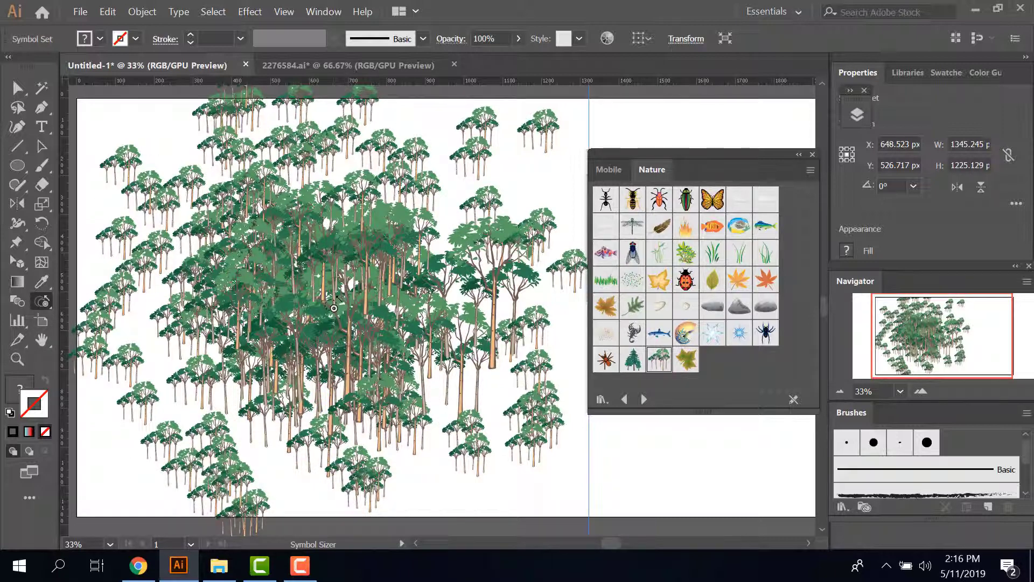
Rotate the trees in the central cluster to varied angles with the Symbol Spinner
right_click(50, 308)
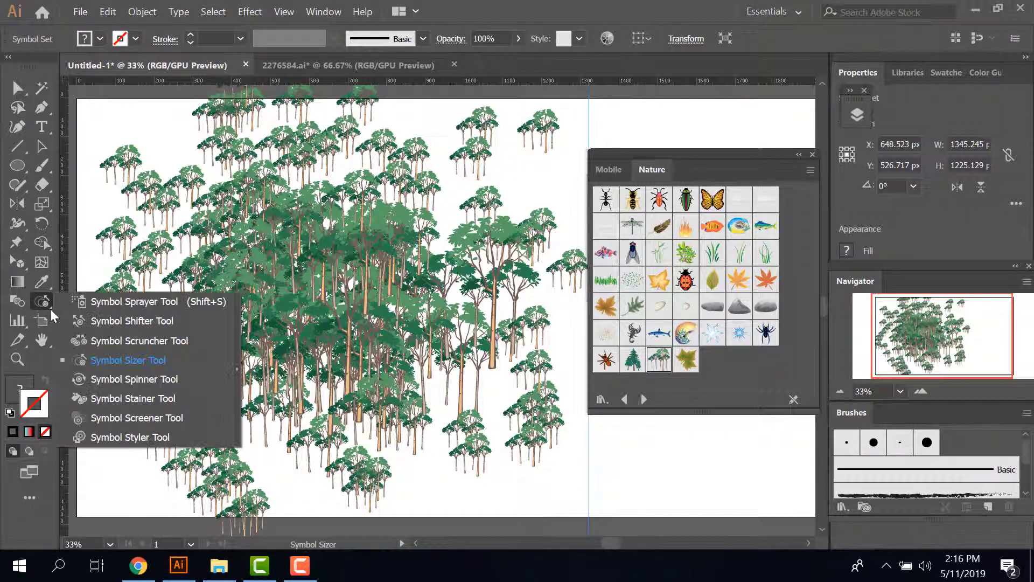
left_click(104, 386)
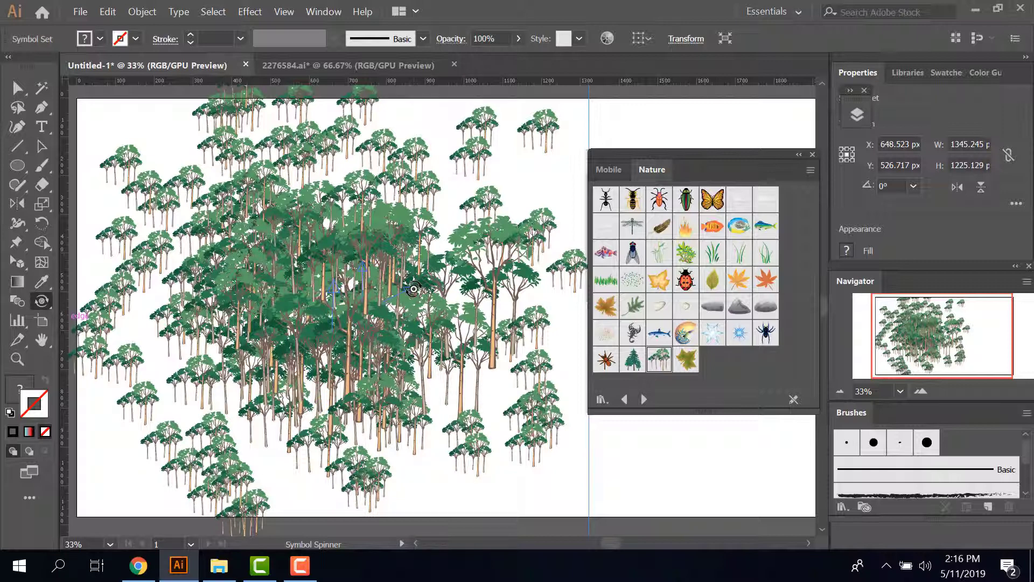
mouse_move(521, 243)
left_mouse_down()
mouse_move(545, 317)
mouse_move(548, 308)
mouse_move(541, 390)
mouse_move(536, 371)
mouse_move(506, 423)
mouse_move(554, 454)
mouse_move(526, 451)
mouse_move(455, 478)
mouse_move(427, 474)
mouse_move(411, 450)
mouse_move(377, 450)
mouse_move(450, 423)
mouse_move(441, 392)
mouse_move(403, 383)
mouse_move(323, 388)
mouse_move(409, 417)
mouse_move(352, 394)
mouse_move(131, 363)
mouse_move(162, 409)
mouse_move(146, 388)
mouse_move(102, 371)
left_mouse_up()
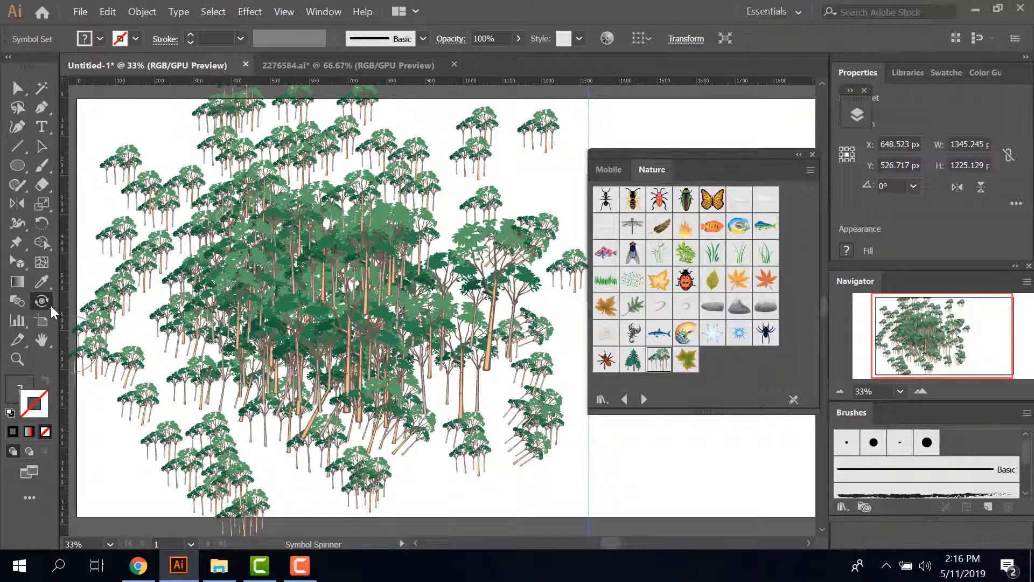
left_click(51, 306)
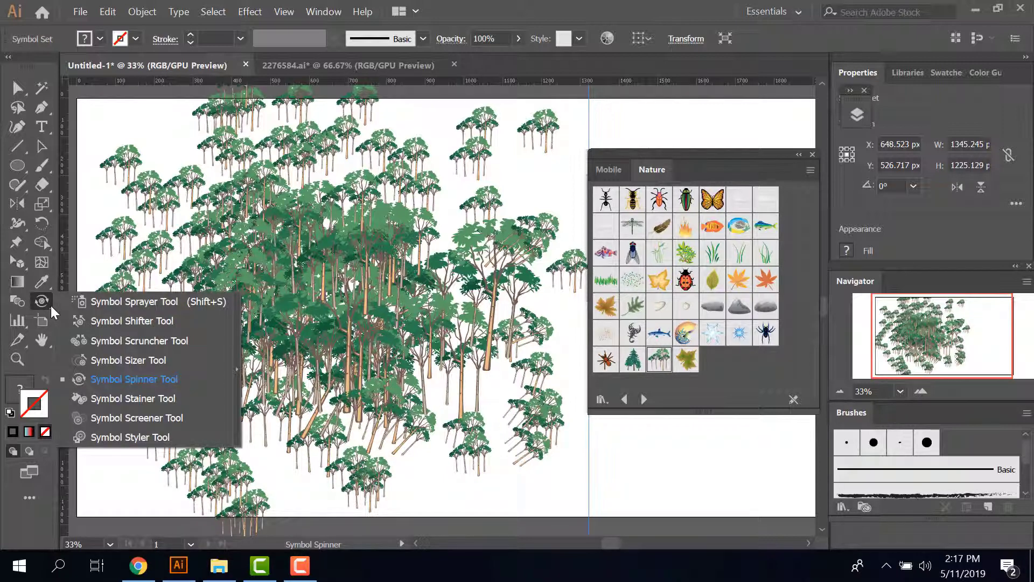
Place a fish from the Nature library right of the forest and stain it green
left_click(135, 399)
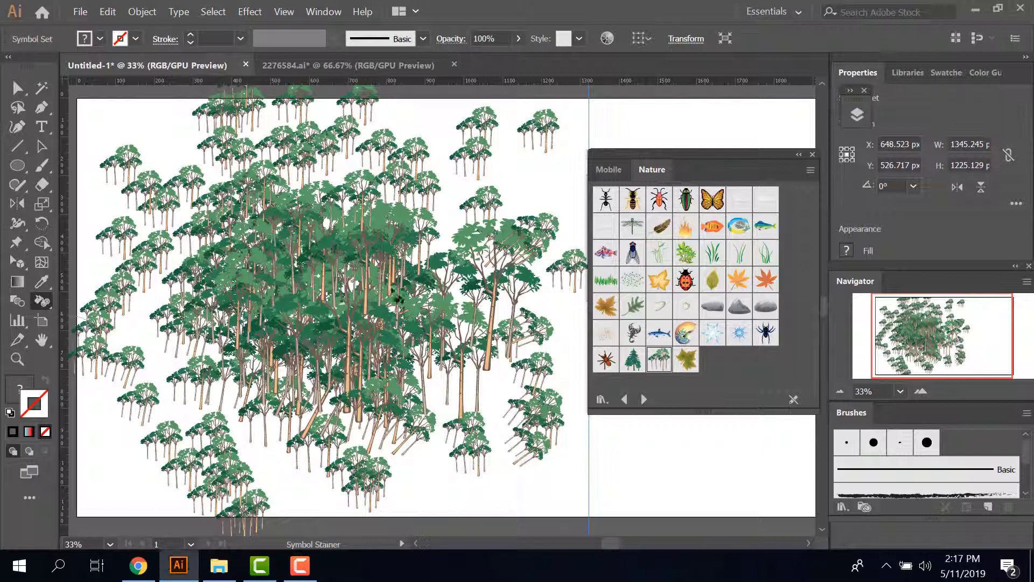
left_click(105, 398)
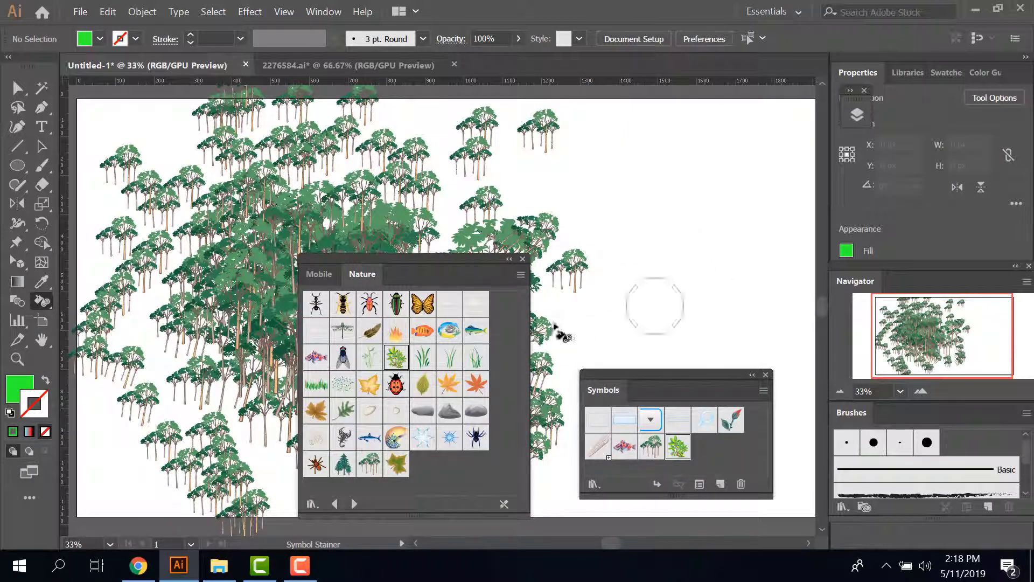
left_click(449, 330)
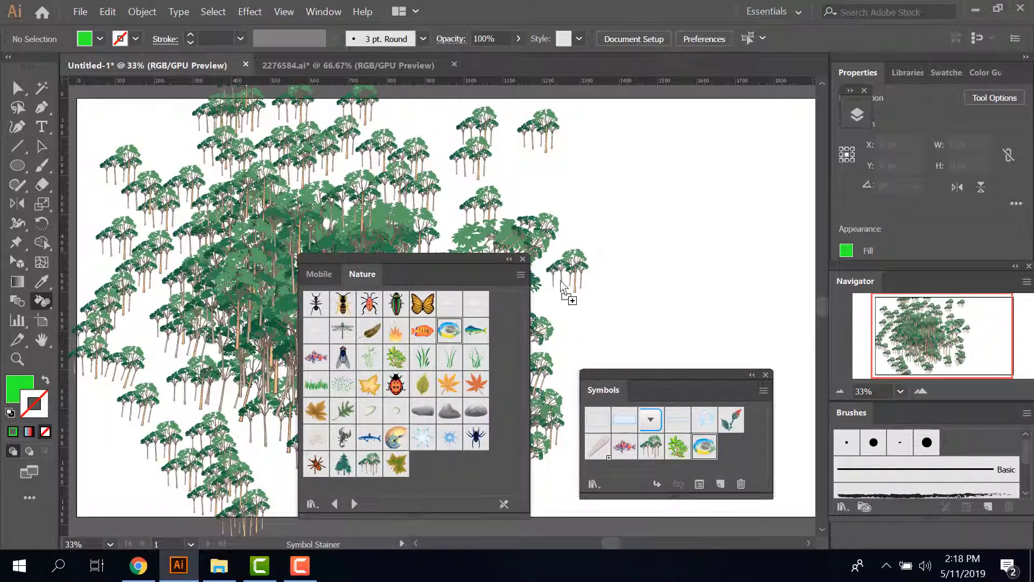
left_click_drag(695, 237, 705, 221)
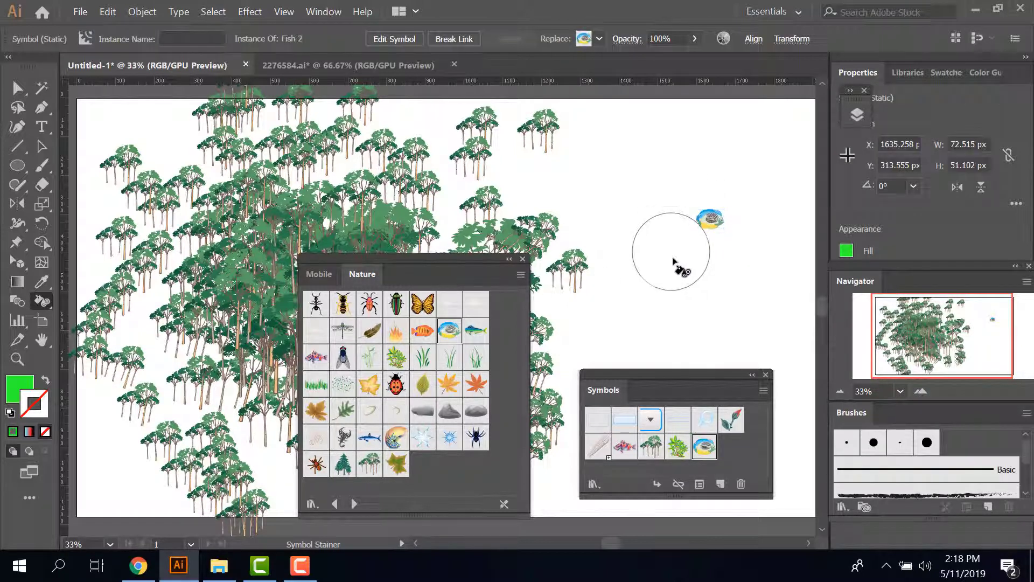
left_click(711, 220)
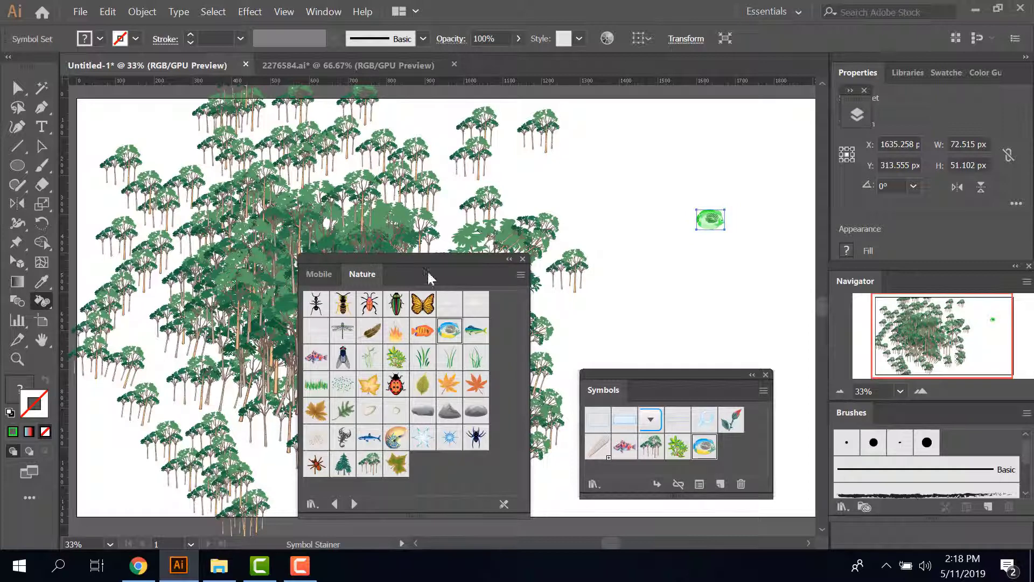
left_click_drag(431, 269, 729, 275)
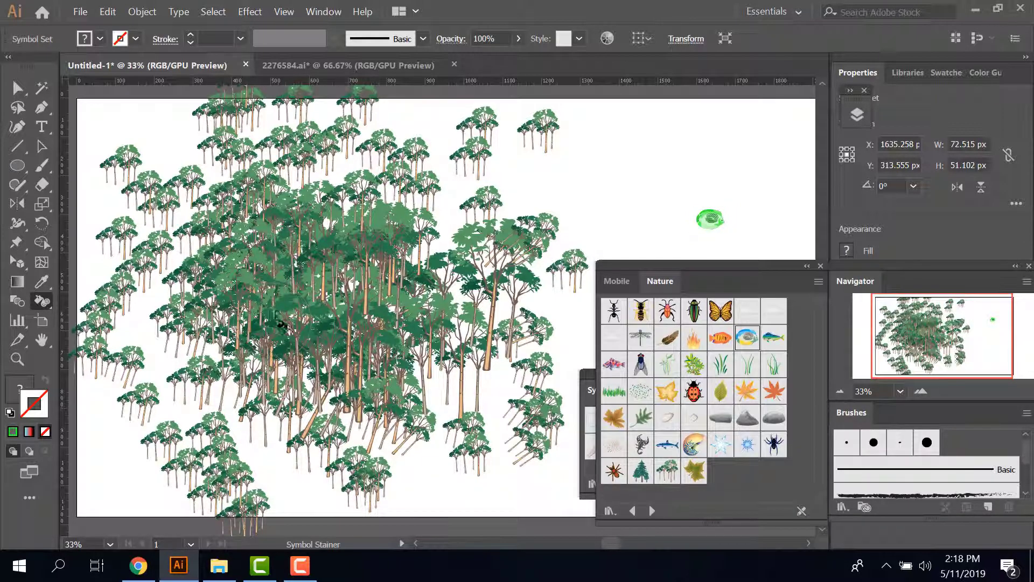
Select the tree set and fade trees on the right and top with the Symbol Screener
left_click(52, 305)
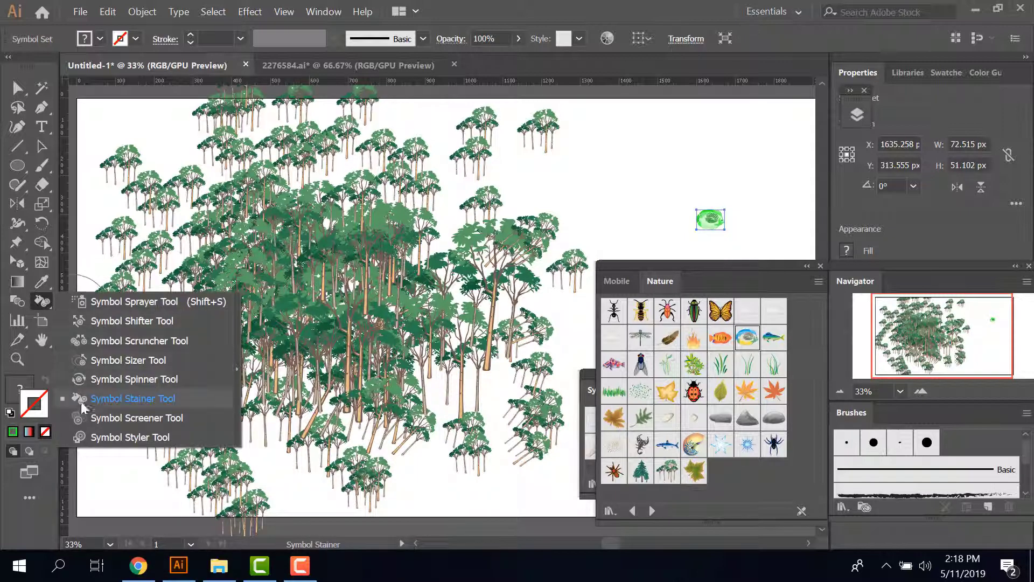
left_click(129, 418)
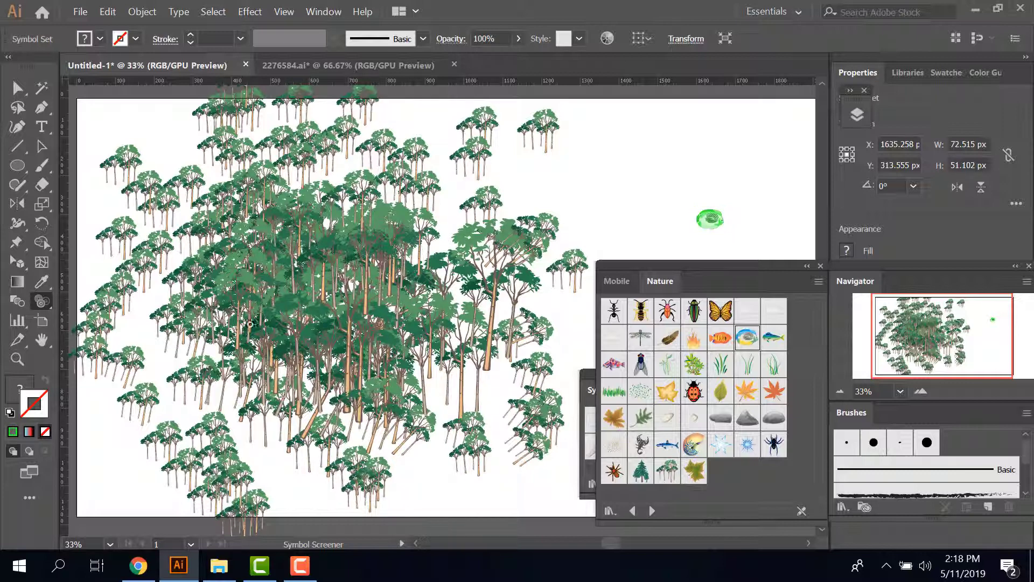
left_click(42, 145)
left_click(189, 223)
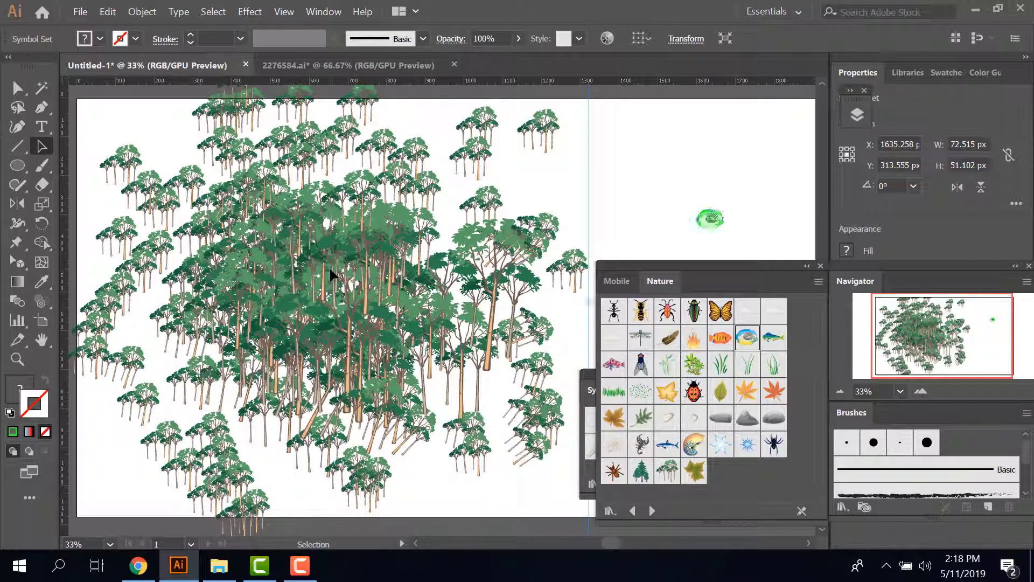
left_click(49, 305)
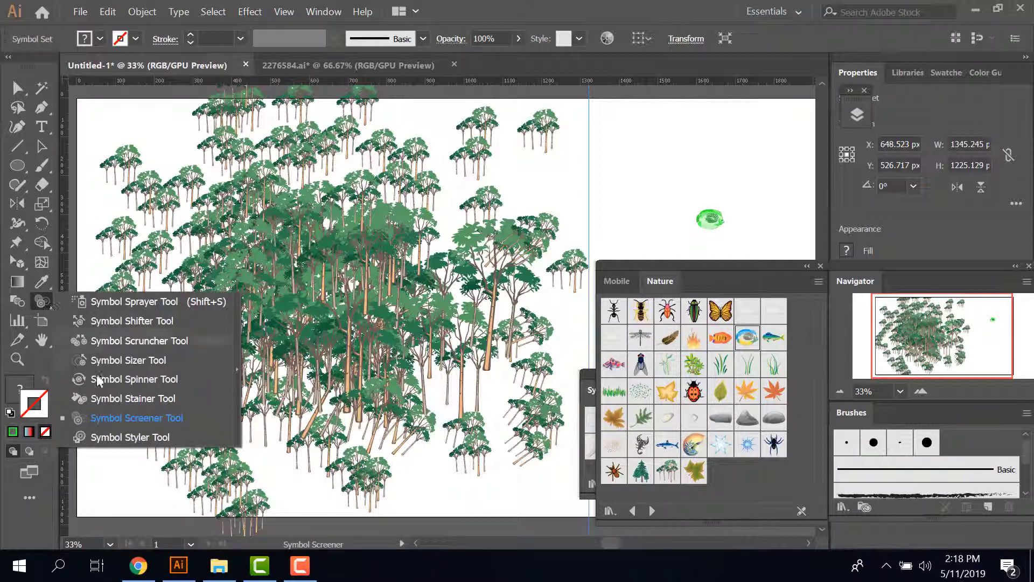
mouse_move(335, 288)
left_mouse_down()
mouse_move(477, 294)
mouse_move(485, 248)
left_mouse_up()
left_click_drag(302, 226, 501, 237)
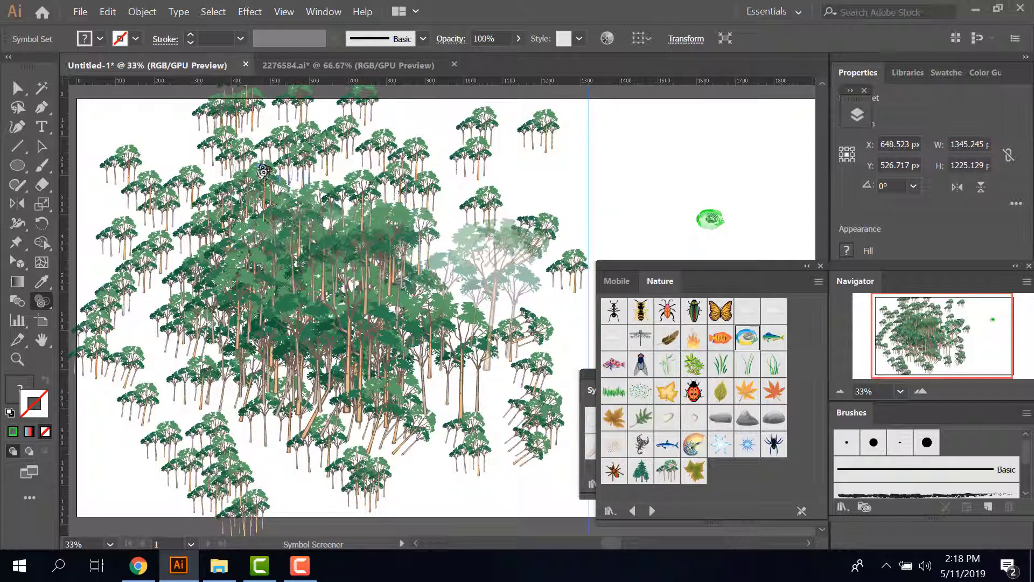
left_click_drag(242, 150, 458, 207)
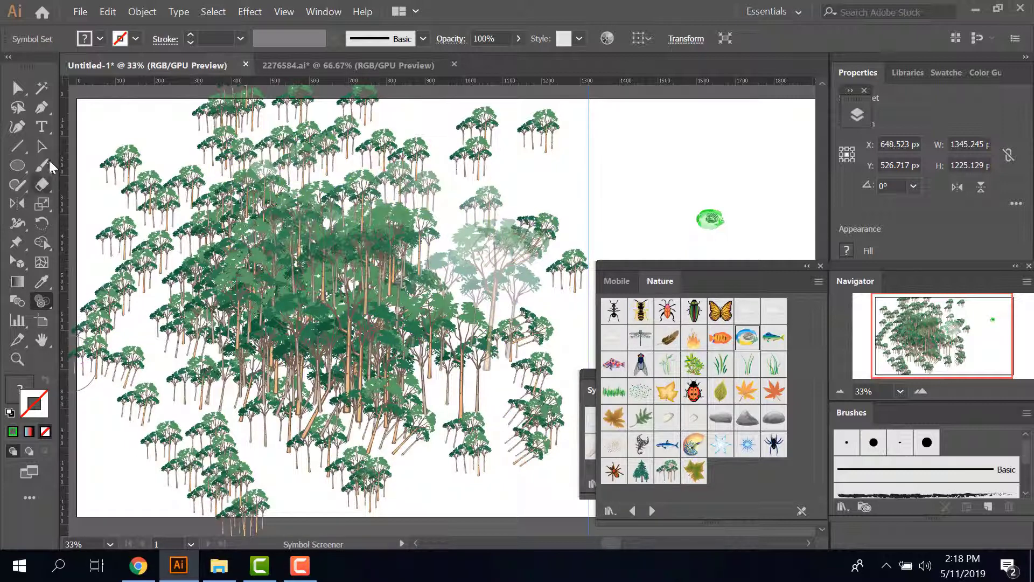
Reselect the tree set and fade more trees along the top and left edges
key("v")
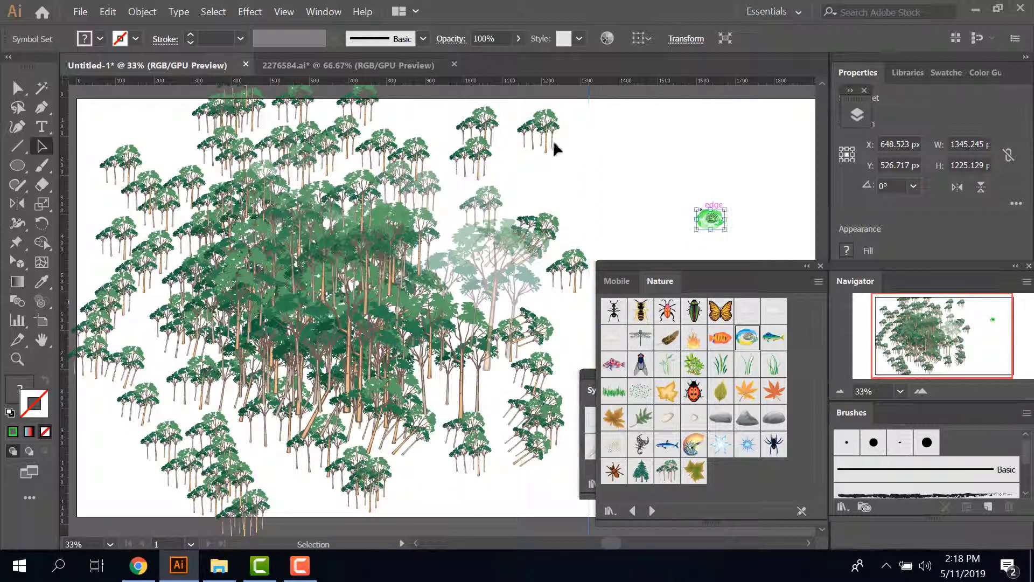
left_click(554, 175)
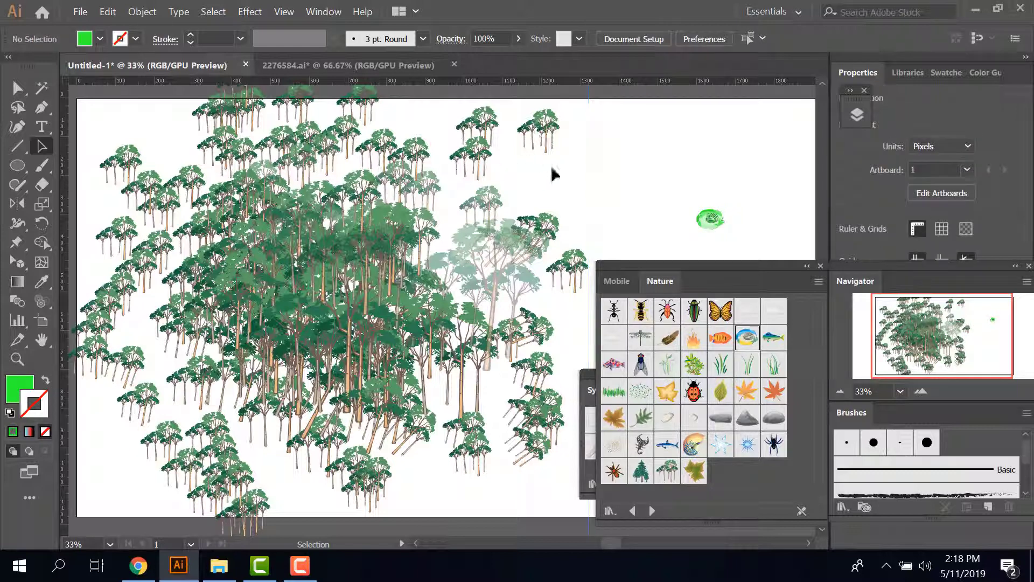
left_click(216, 351)
left_click_drag(52, 306, 111, 418)
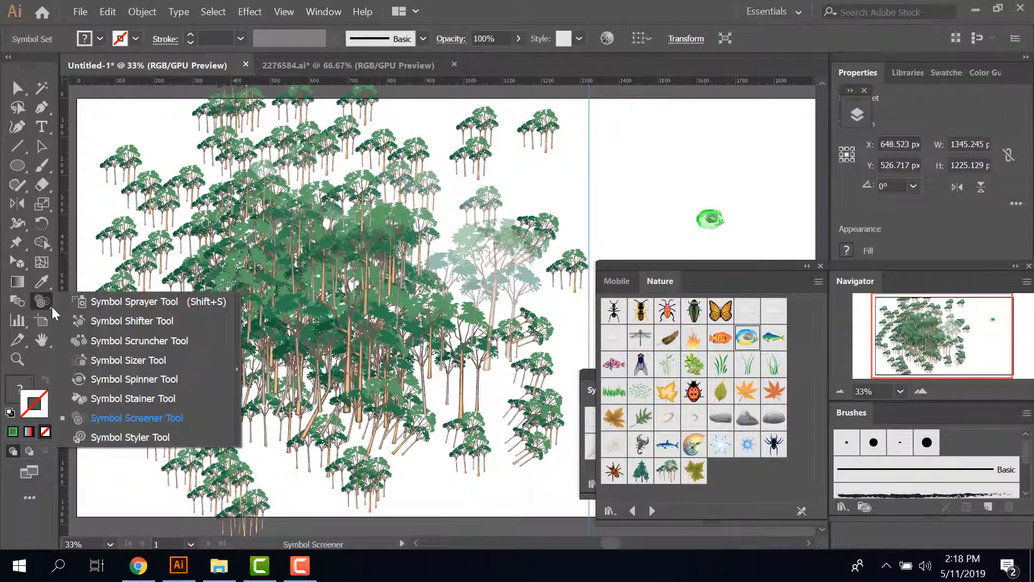
mouse_move(349, 232)
left_mouse_down()
mouse_move(243, 299)
mouse_move(112, 244)
mouse_move(499, 147)
left_mouse_up()
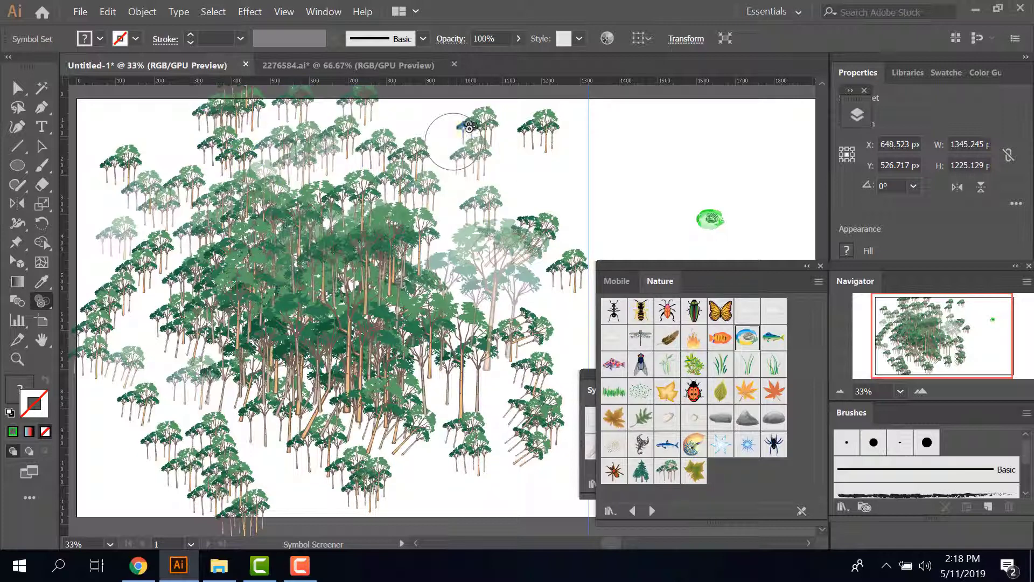
mouse_move(499, 147)
left_mouse_down()
mouse_move(483, 437)
mouse_move(96, 407)
left_mouse_up()
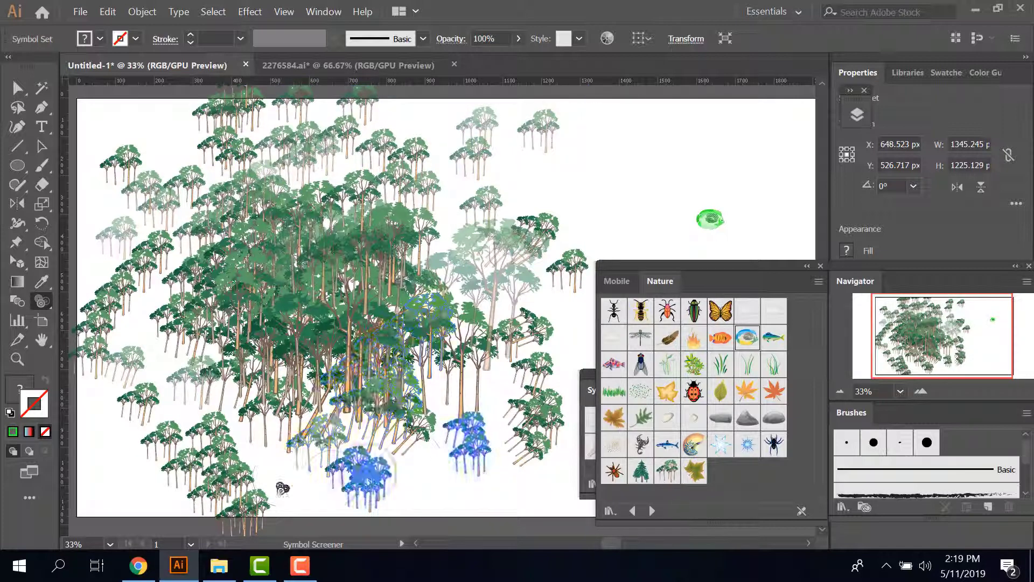
Try the Symbol Styler on the trees and dismiss the missing graphic style alert
left_click(53, 306)
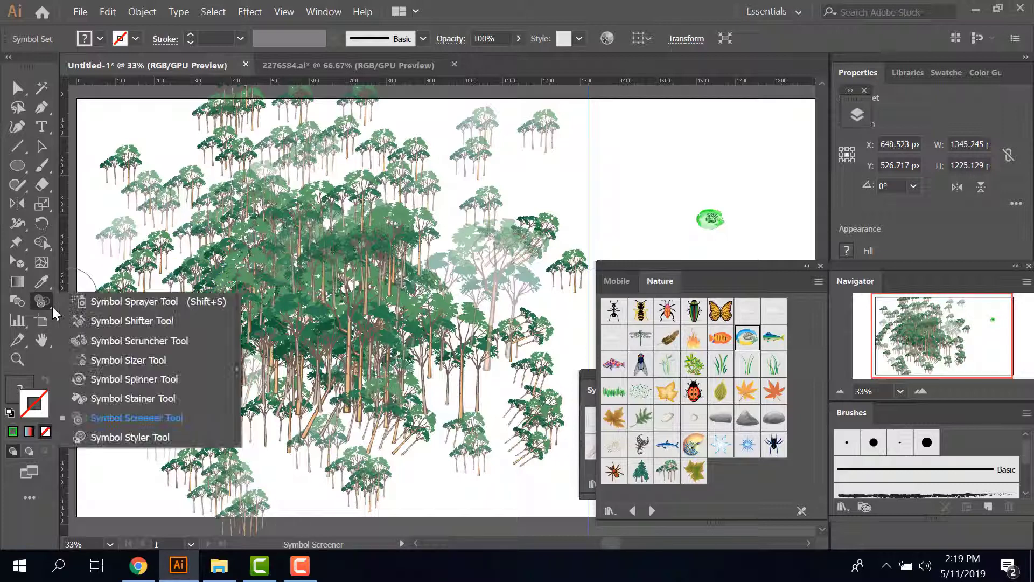
left_click(123, 440)
left_click(466, 323)
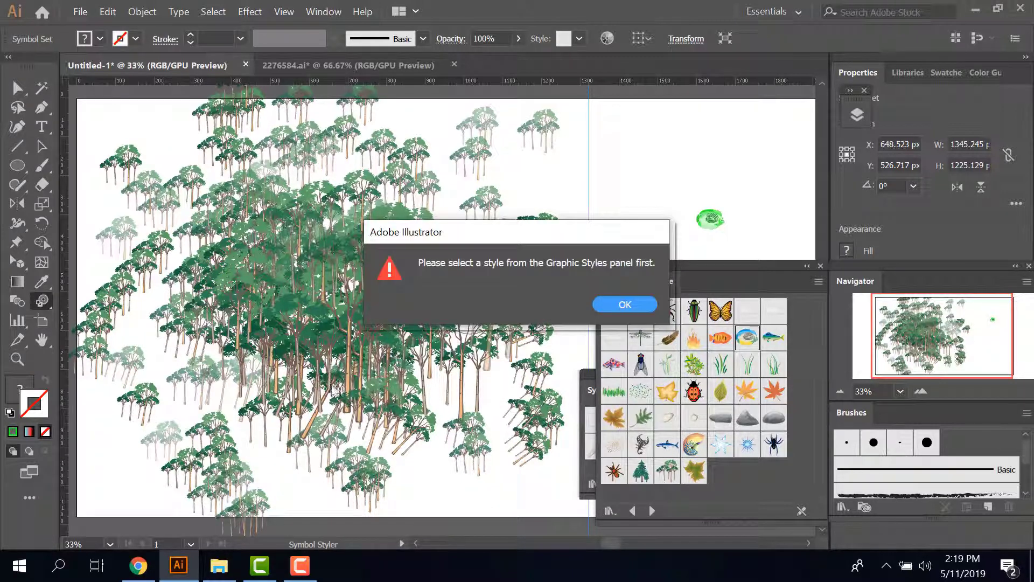
left_click(622, 305)
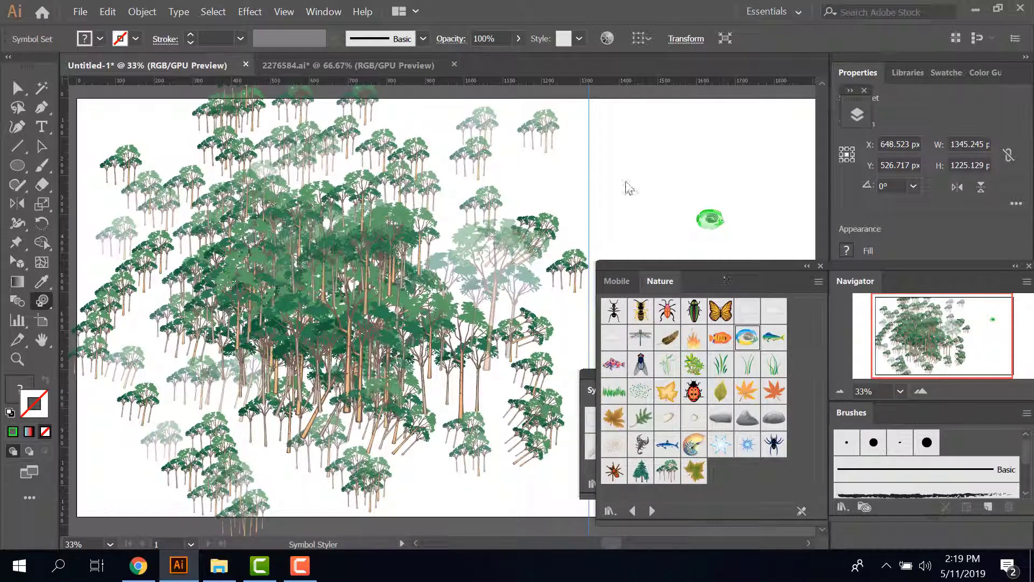
Move aside and close the Nature symbol library, then move and close the Symbols panel
left_click_drag(651, 269, 557, 179)
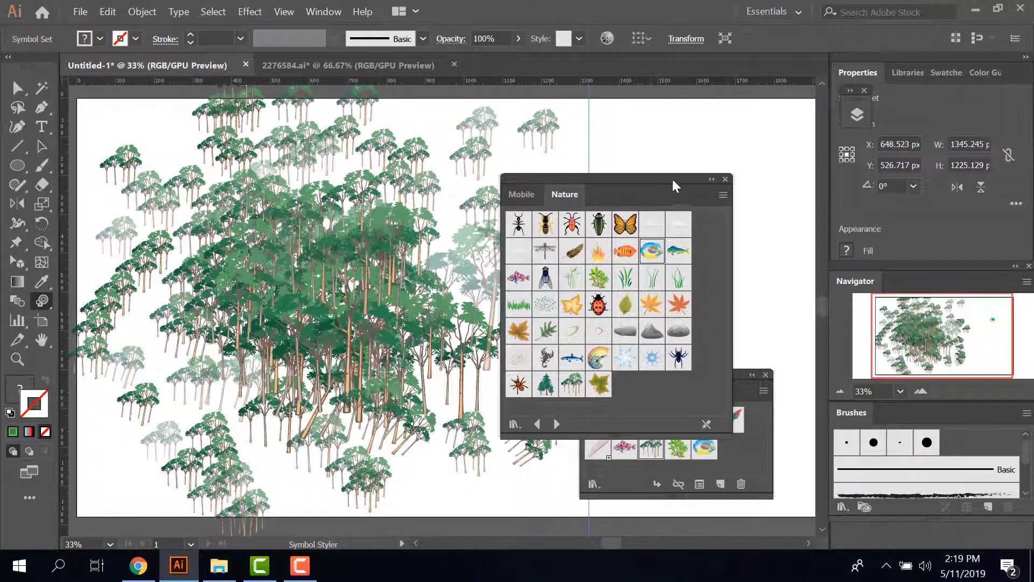
left_click_drag(677, 185, 580, 176)
left_click(634, 178)
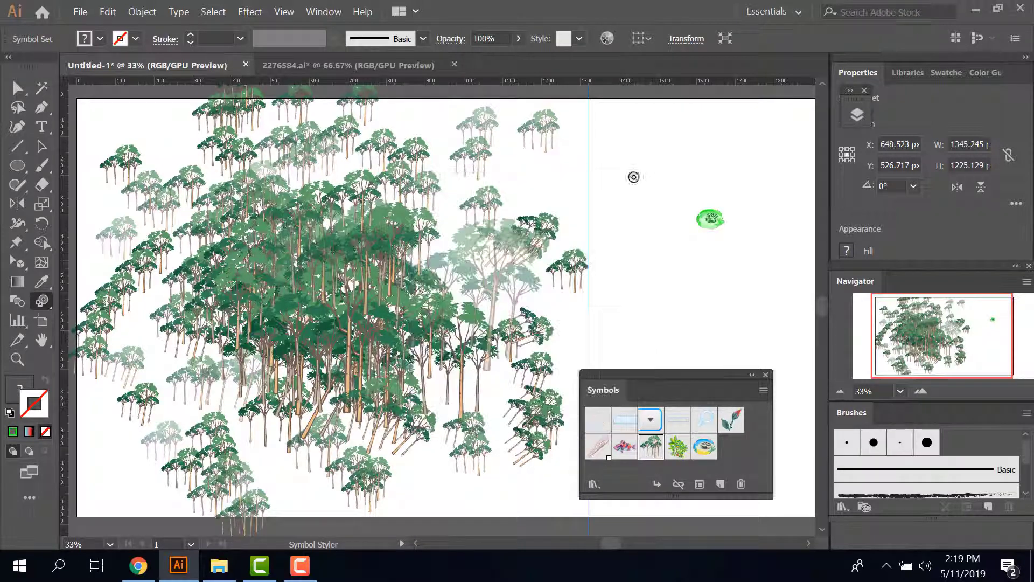
left_click_drag(691, 373, 594, 240)
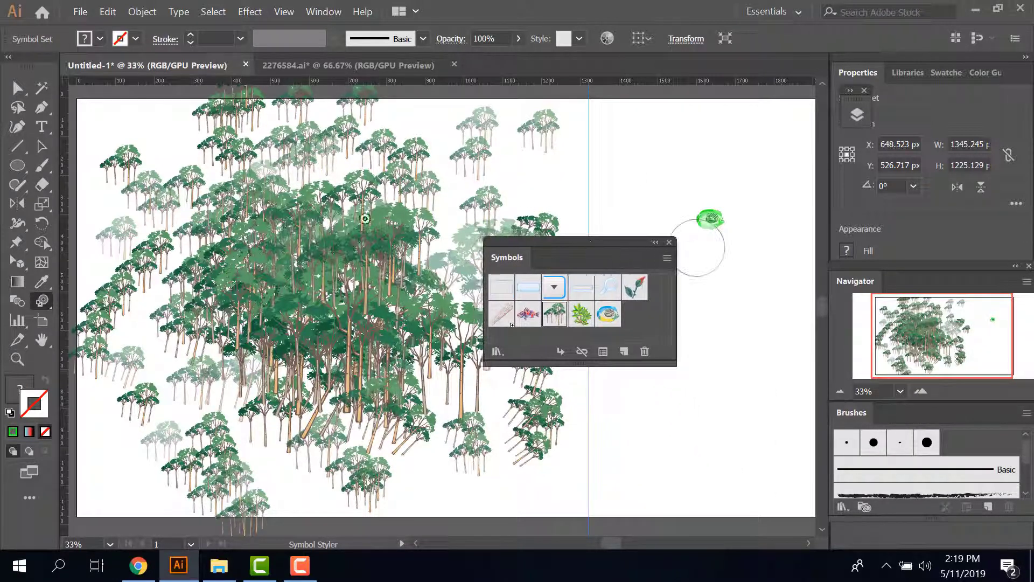
left_click(44, 150)
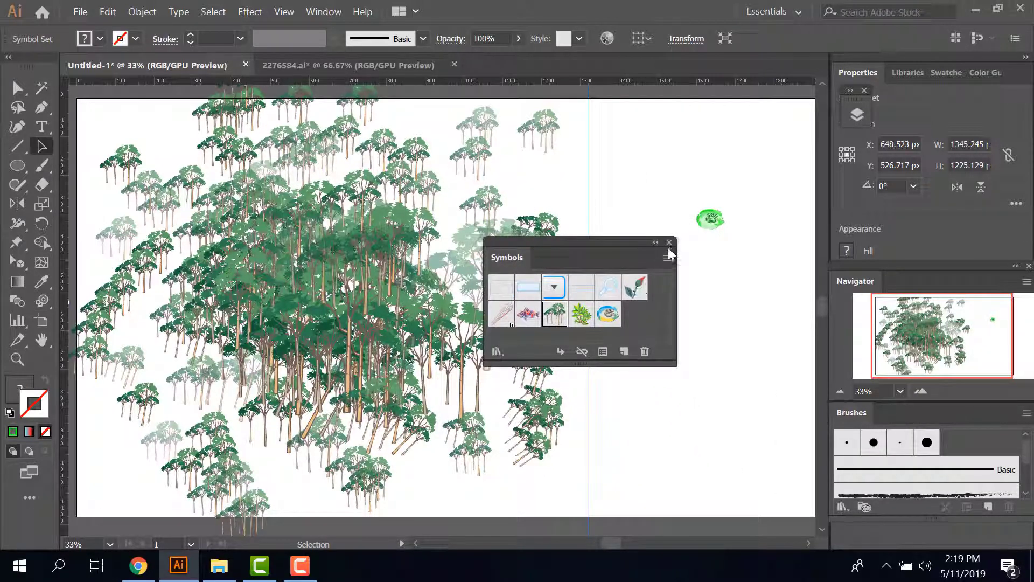
left_click(670, 242)
Select the whole tree symbol set and delete it
left_click(42, 339)
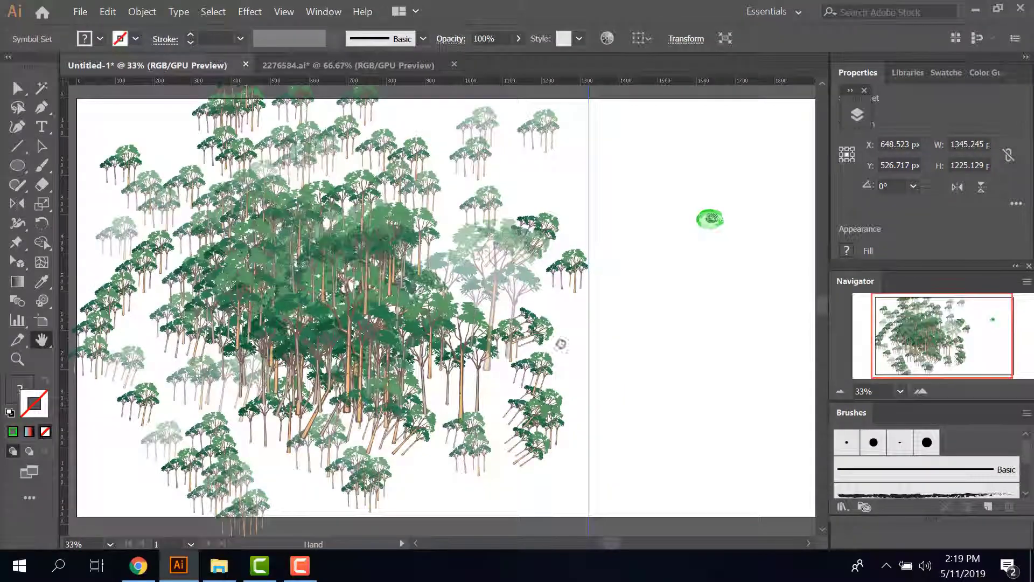
mouse_move(410, 293)
left_mouse_down()
mouse_move(442, 347)
mouse_move(420, 315)
left_mouse_up()
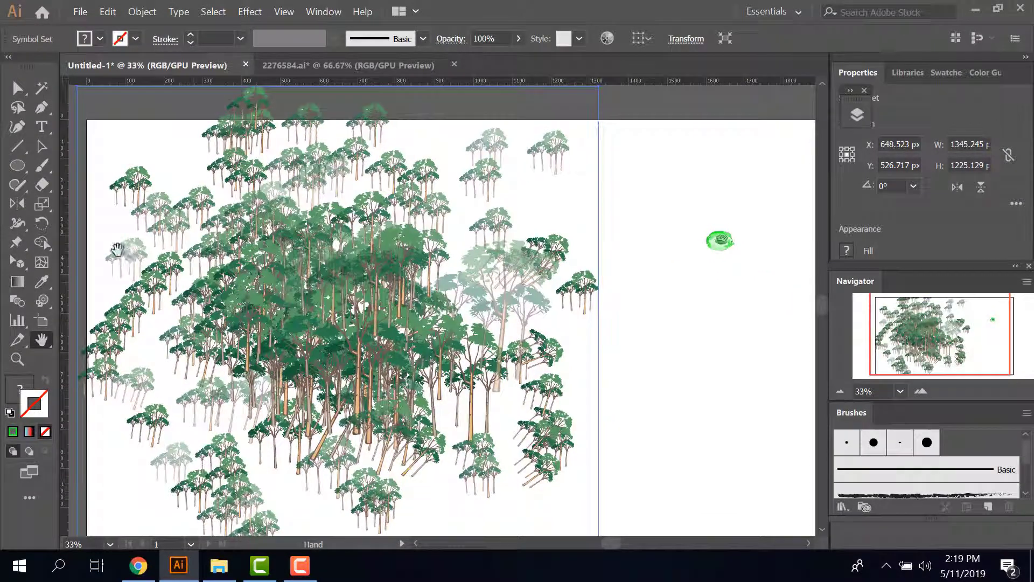
left_click(44, 146)
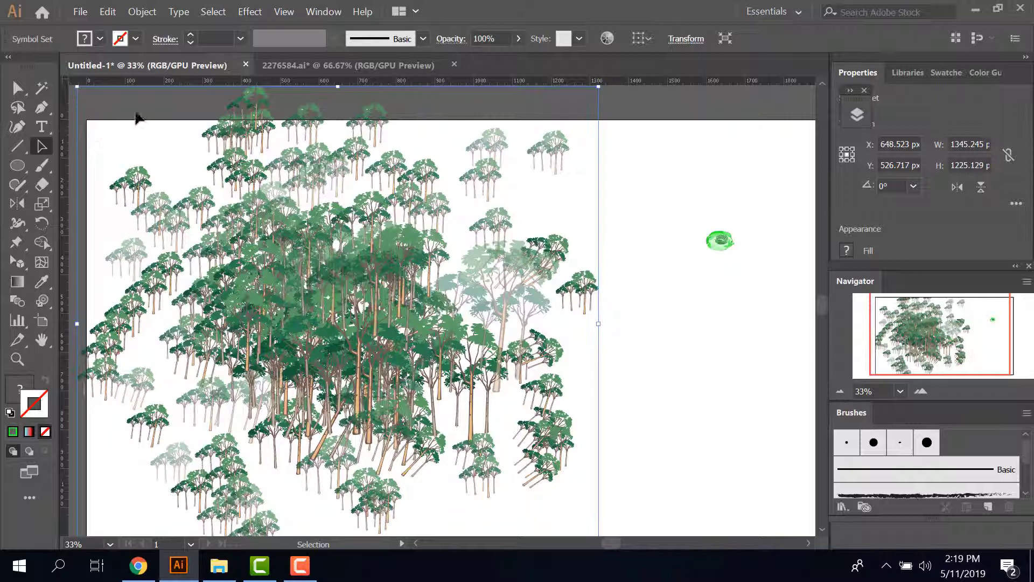
left_click(140, 117)
left_click_drag(708, 302, 533, 328)
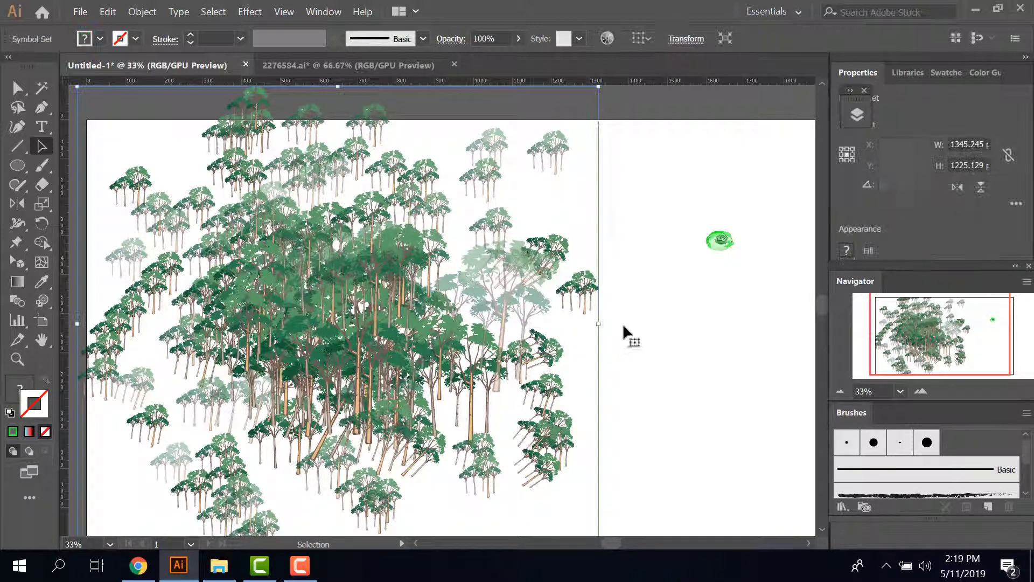
key("Delete")
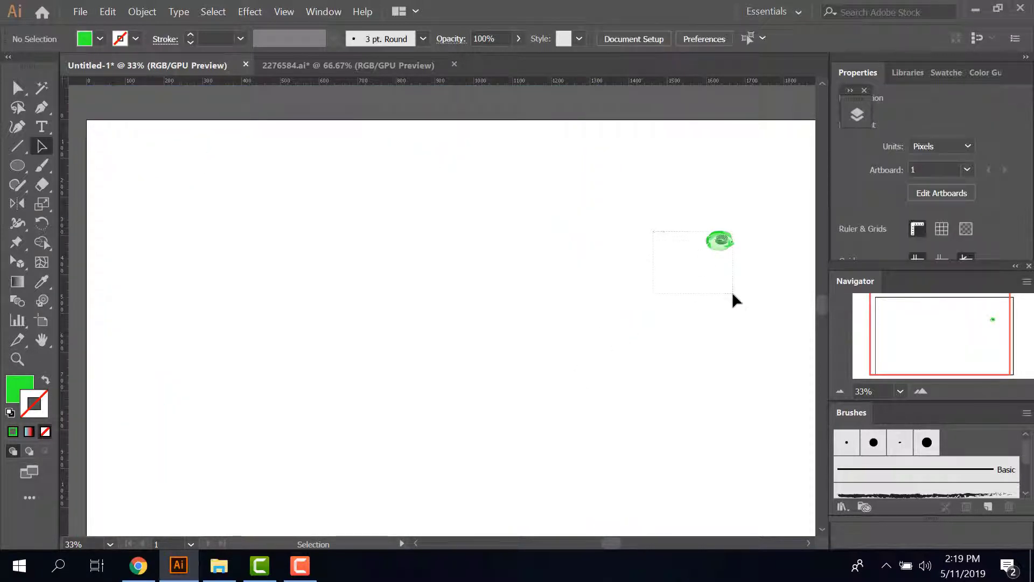
Marquee-select and delete the small green symbol, leaving the artboard empty
left_click_drag(653, 231, 732, 294)
key("Delete")
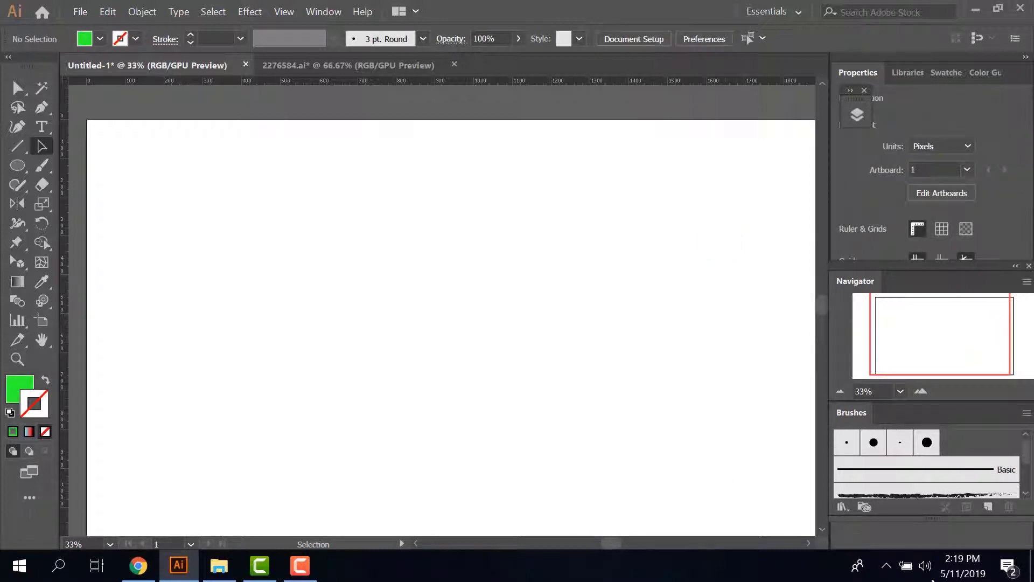
left_click(42, 340)
left_click_drag(403, 358, 388, 356)
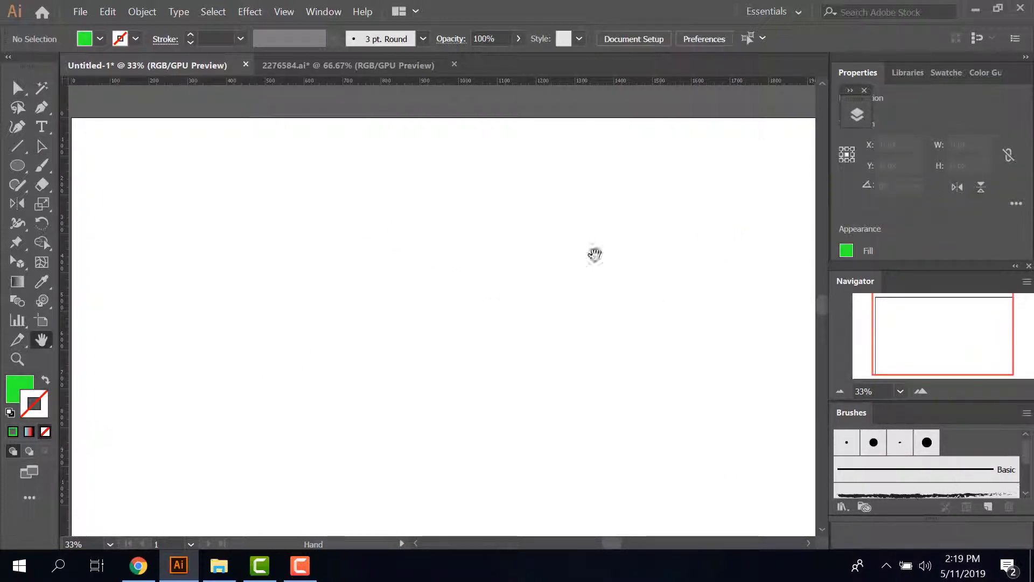
left_click(42, 147)
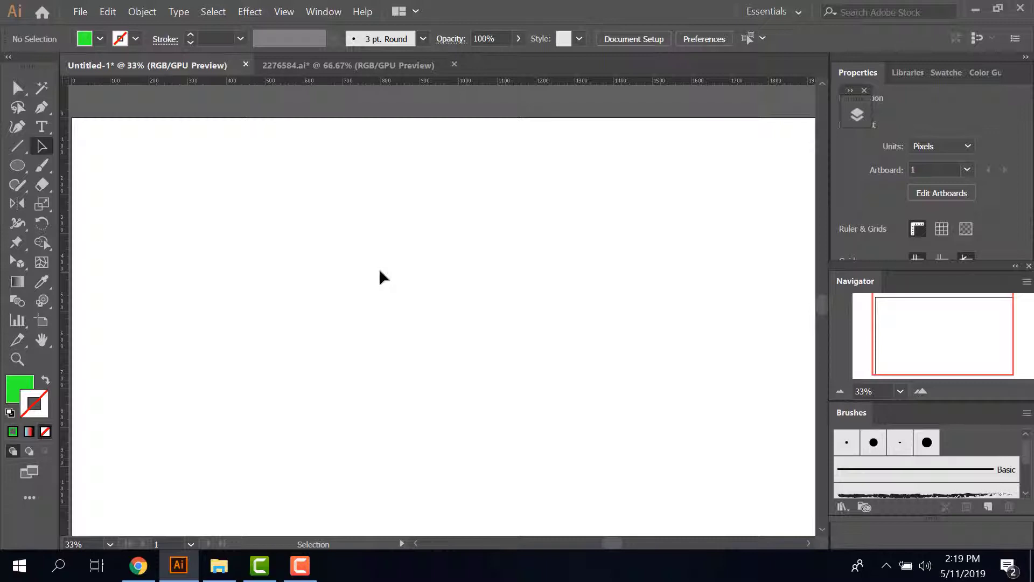
left_click(300, 566)
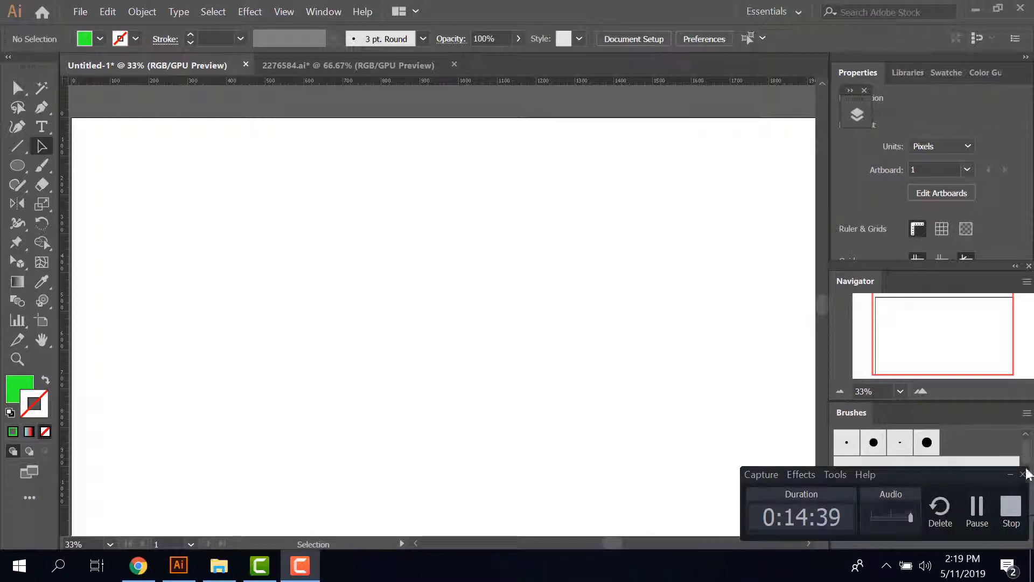